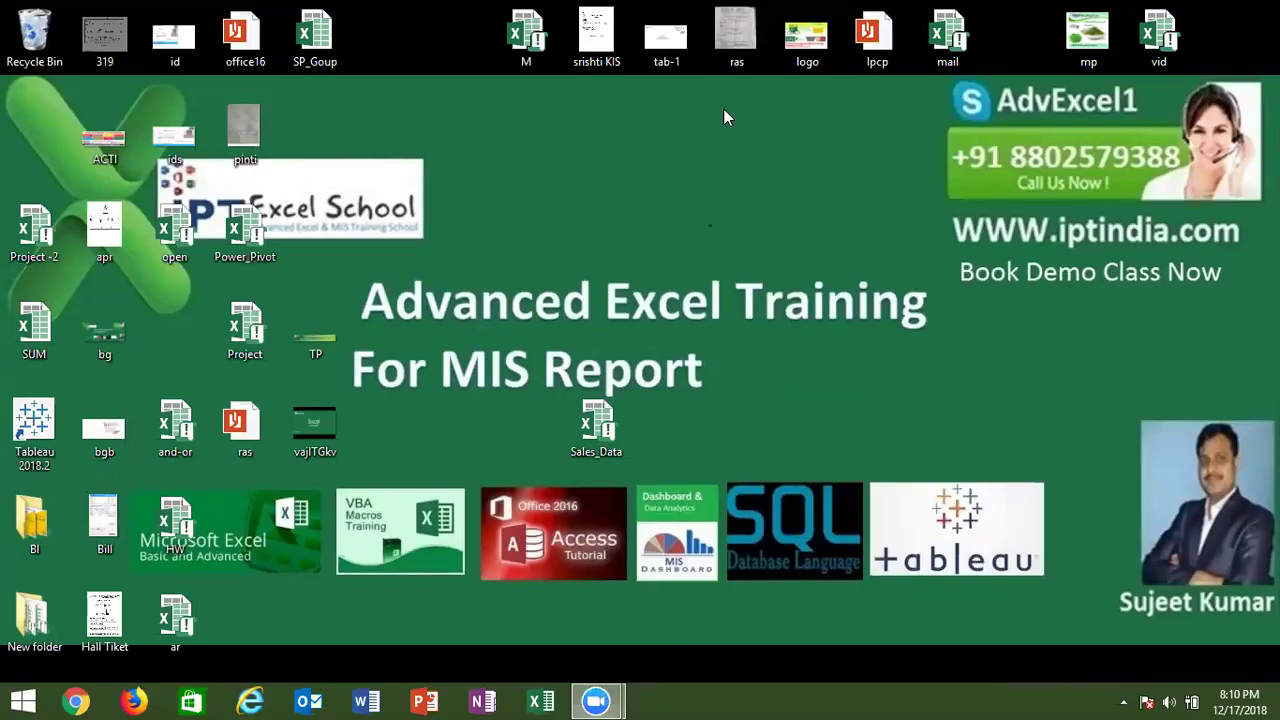
Launch Excel, decline the default-program prompt, and open Class_file from the Recent list.
click(541, 701)
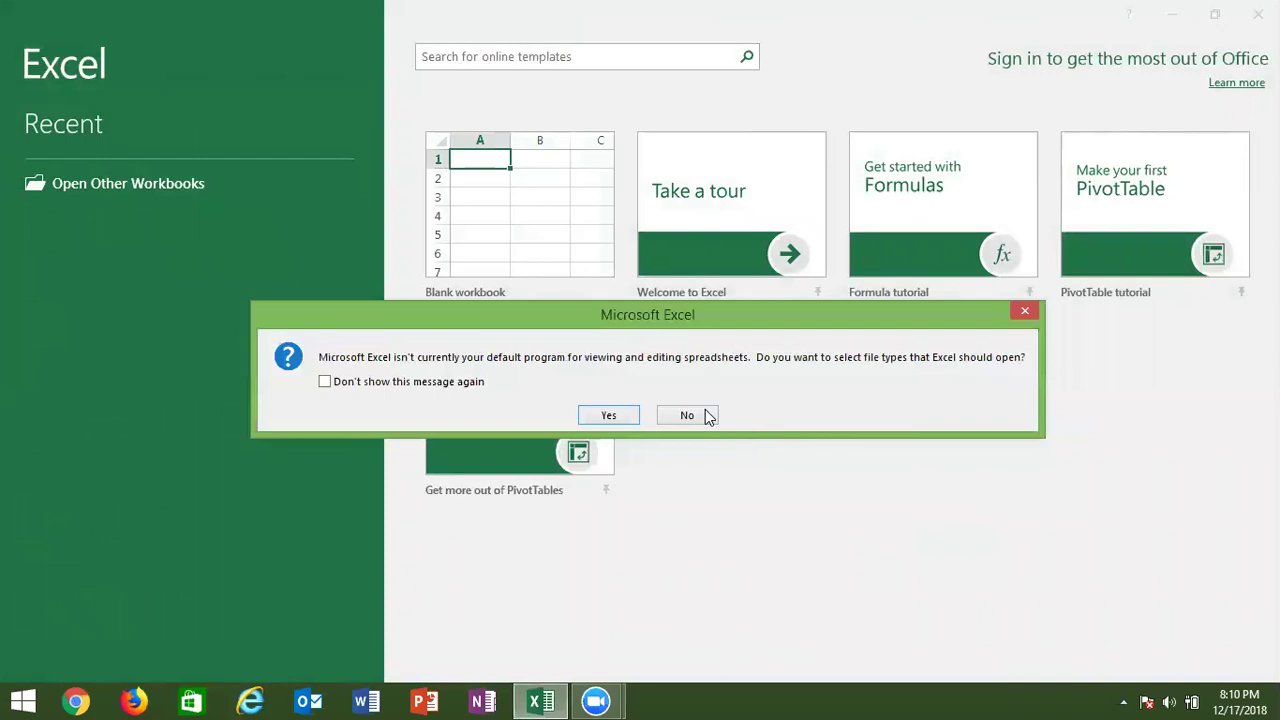
click(705, 415)
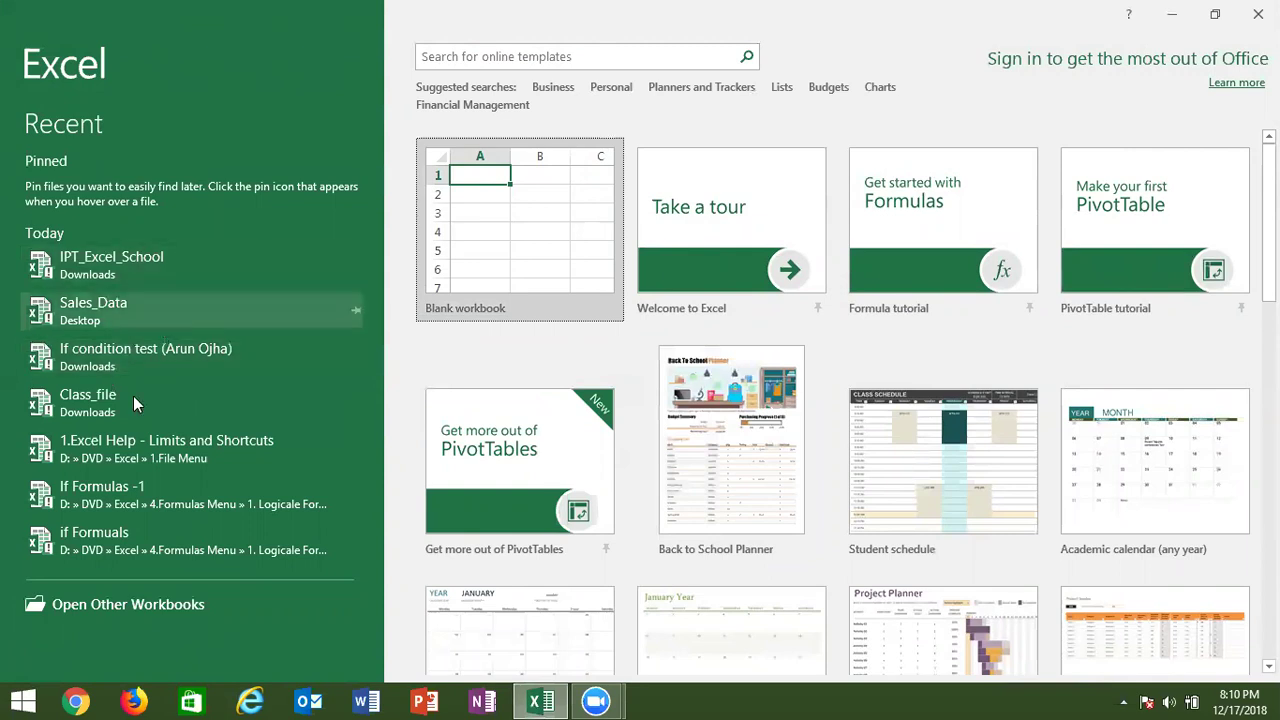
click(113, 413)
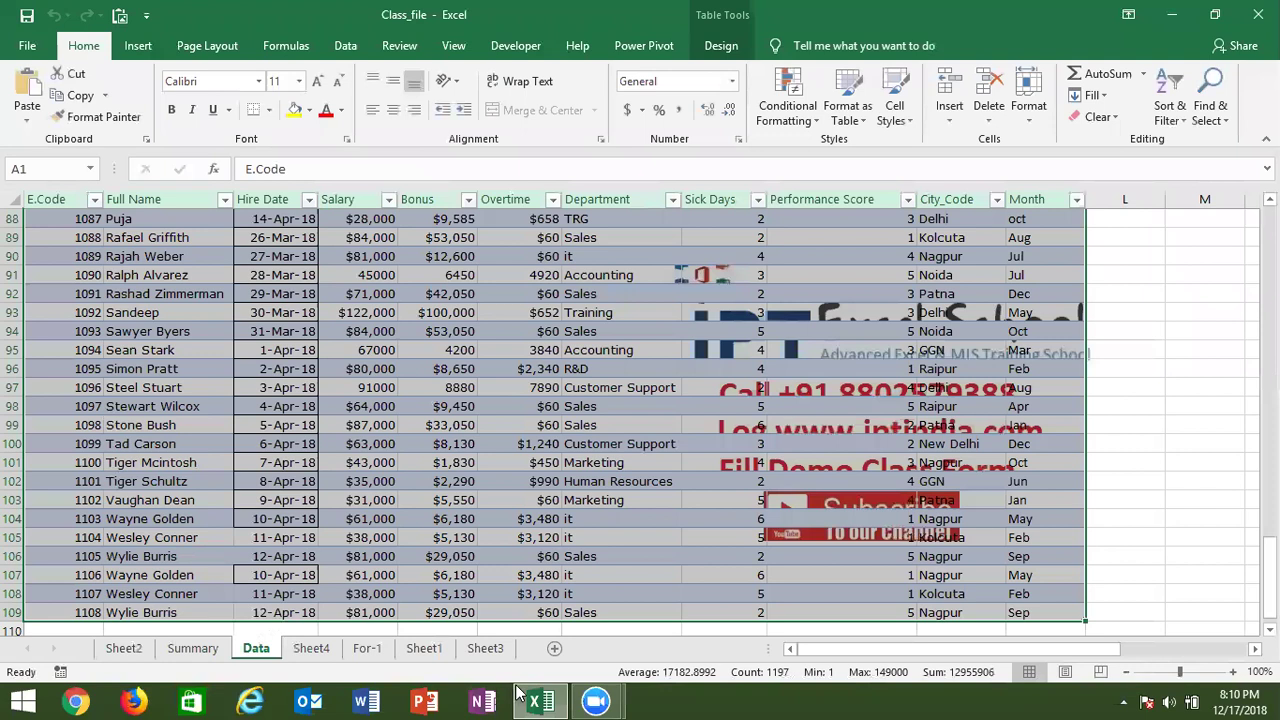
Add a blank Sheet5 after Sheet3 and open the Visual Basic editor from the Developer tab.
click(490, 648)
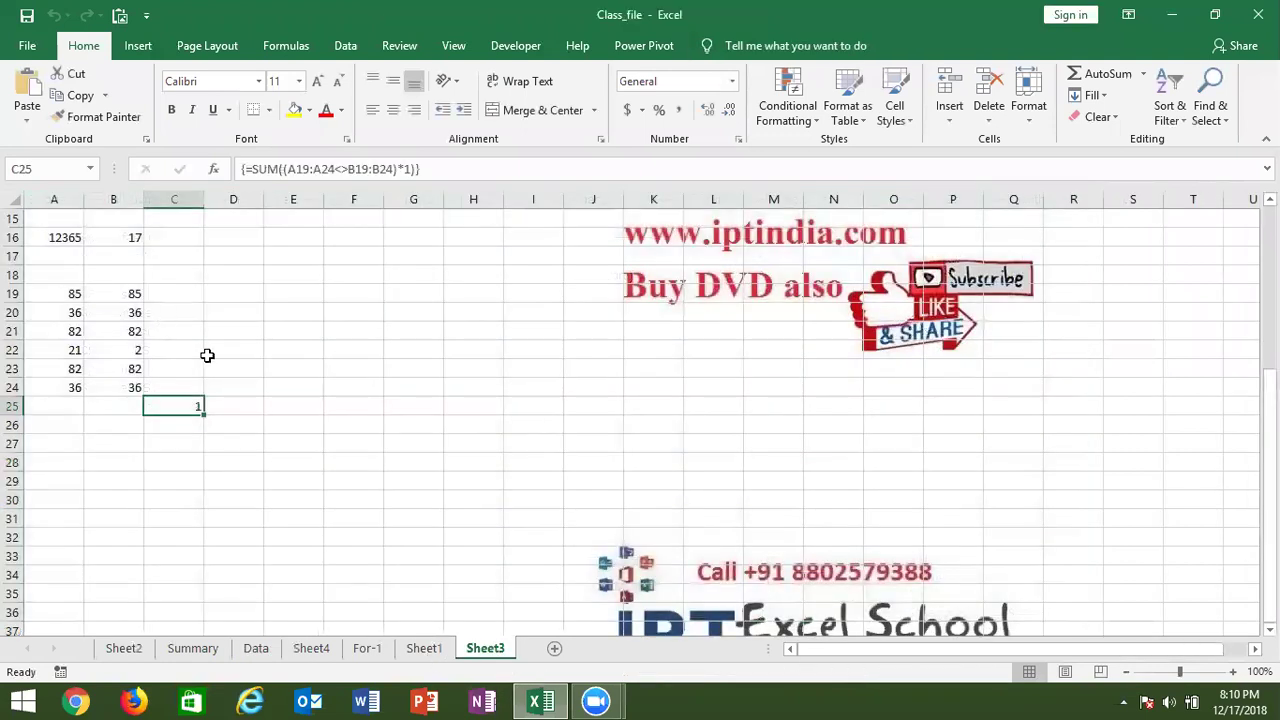
click(368, 502)
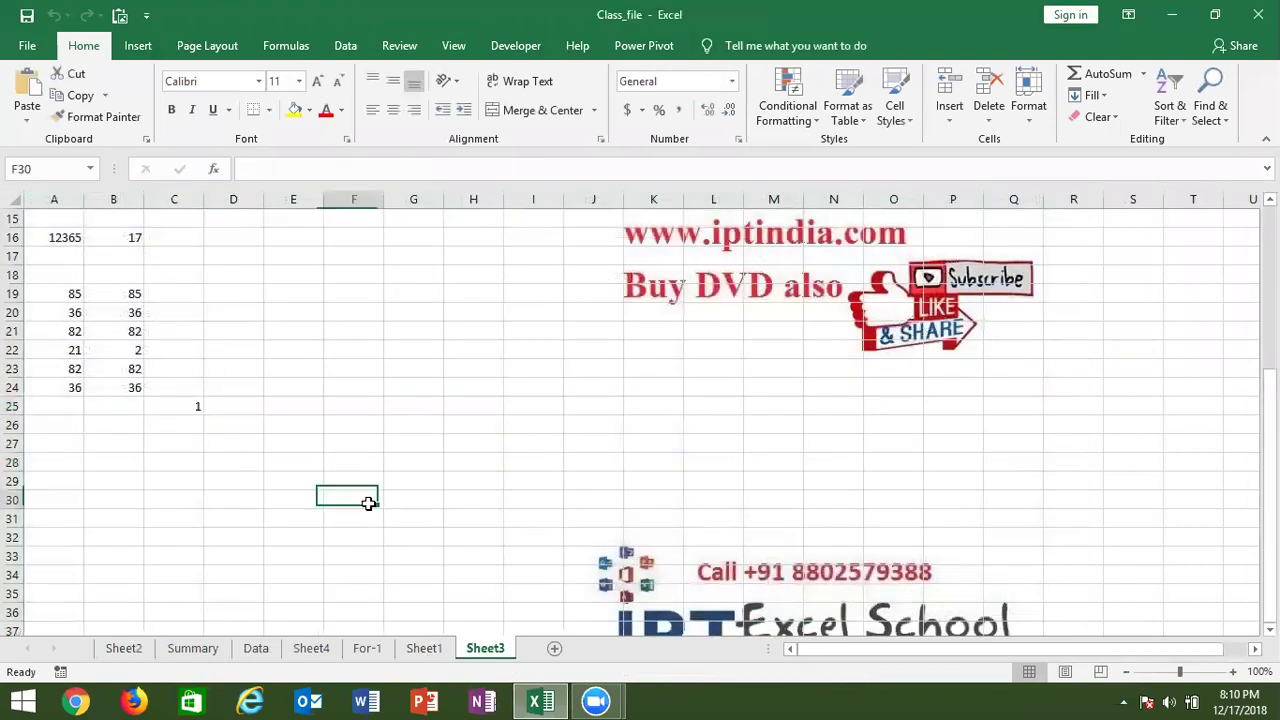
click(553, 648)
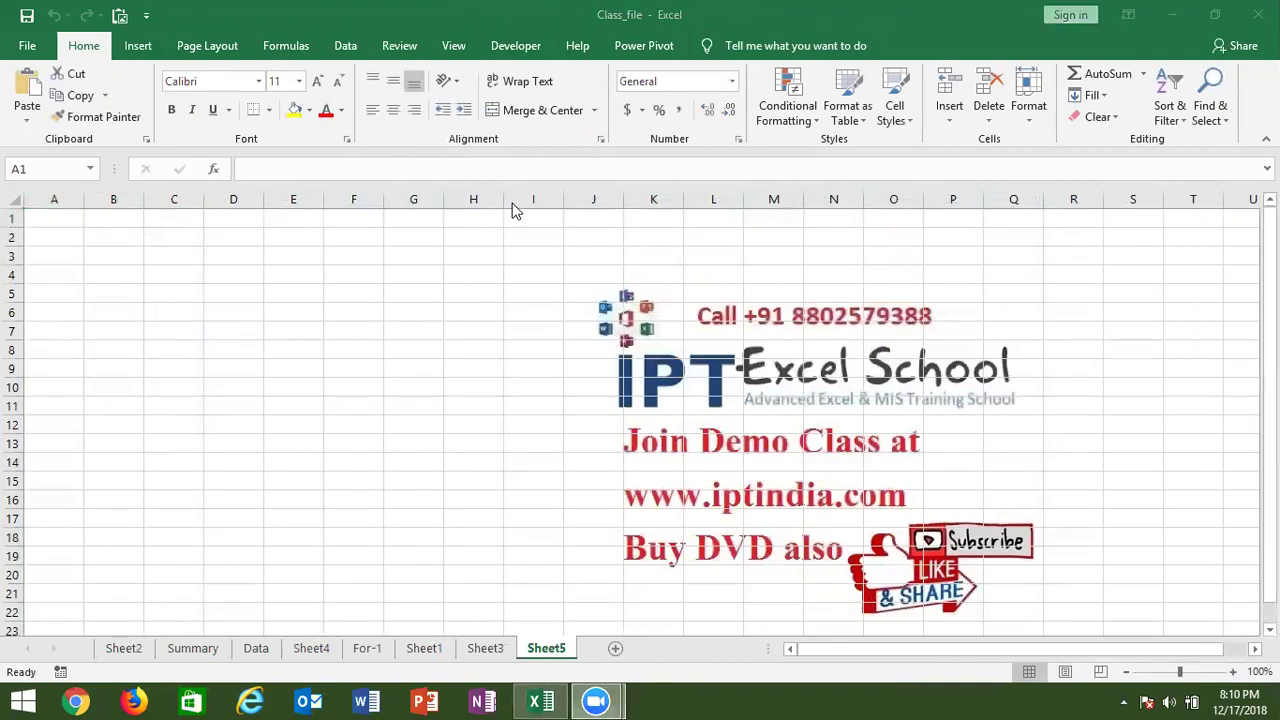
click(515, 46)
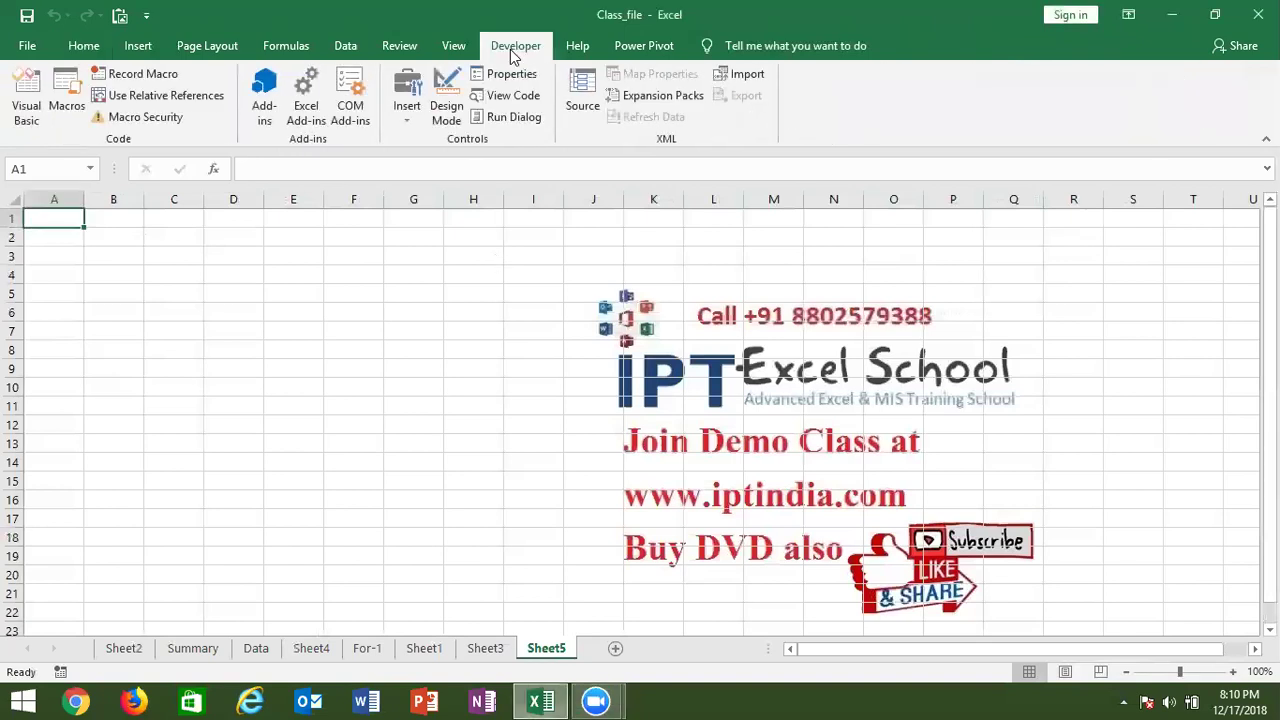
click(35, 120)
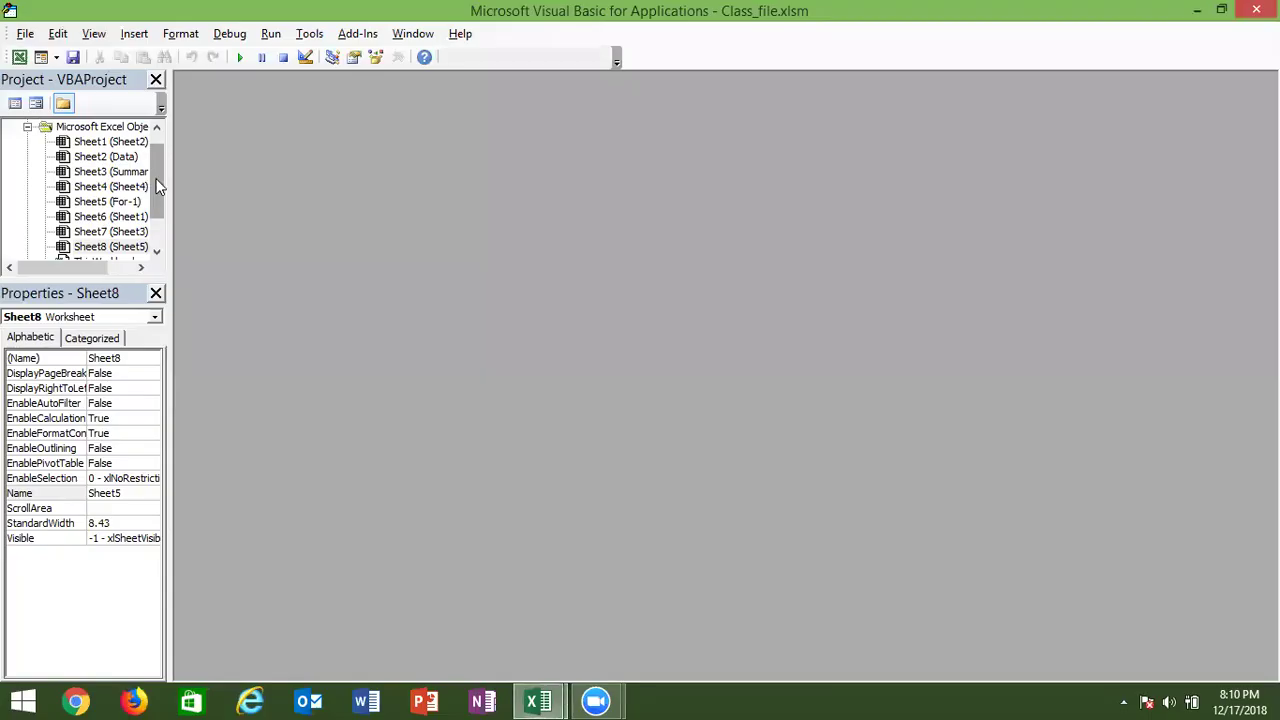
Expand the Modules folder and delete all the code in Module1 and Module2.
drag(155, 186, 154, 205)
double_click(72, 246)
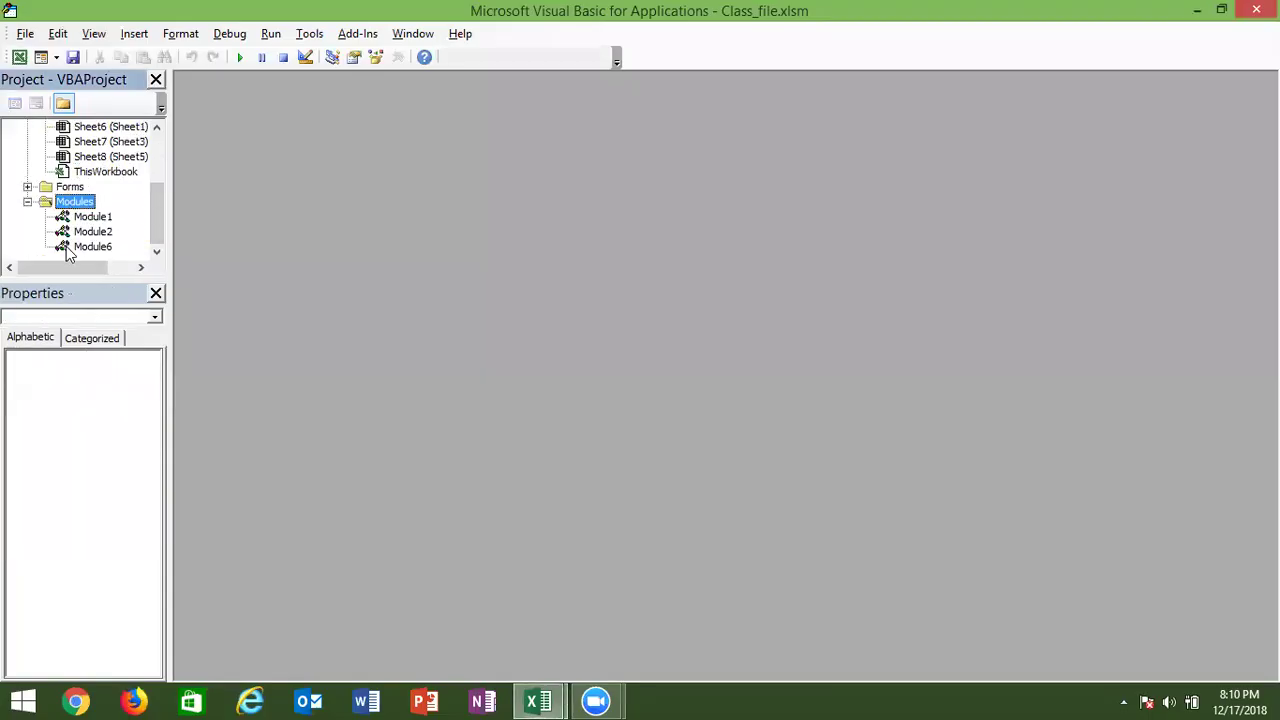
double_click(90, 217)
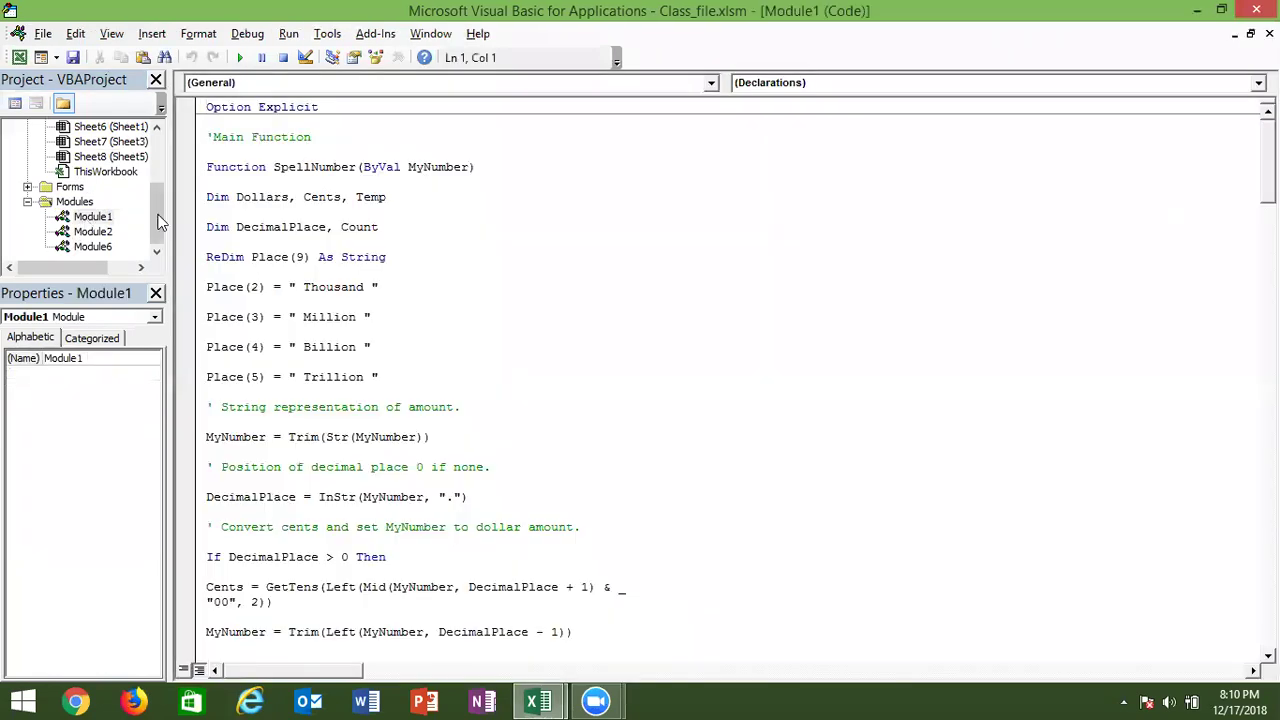
key(ctrl+a)
key(Delete)
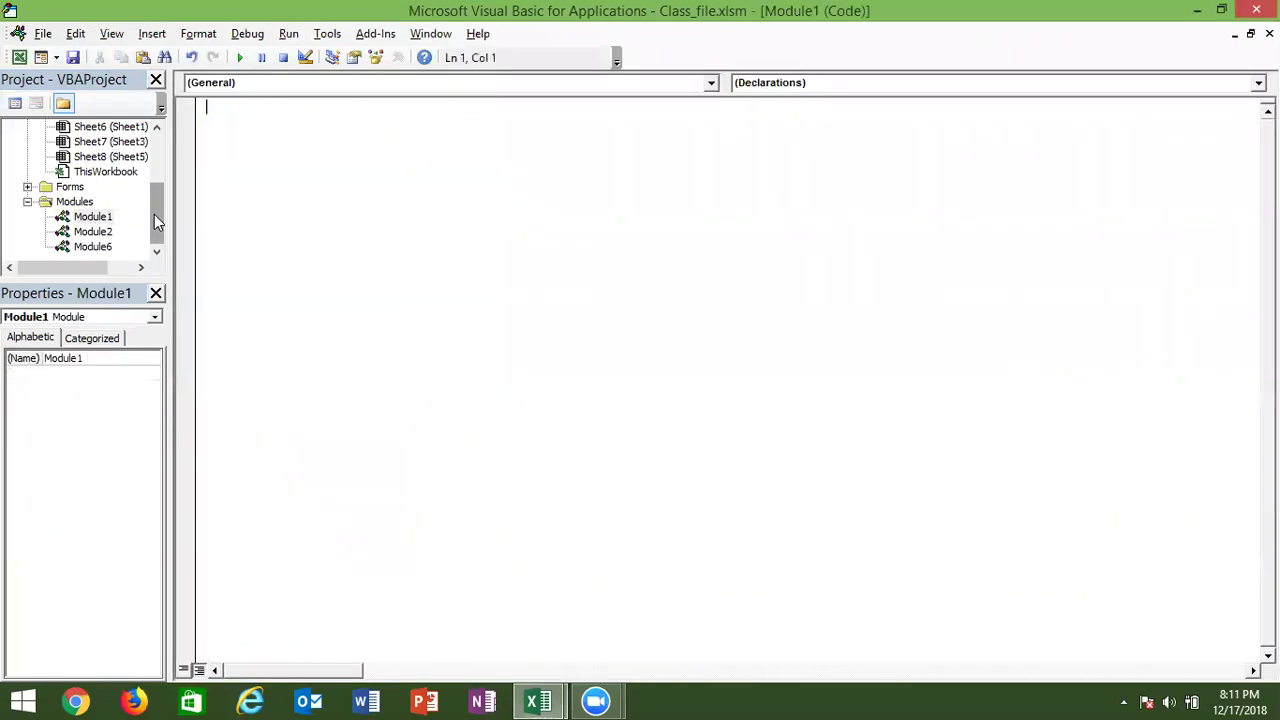
double_click(100, 232)
key(ctrl+a)
key(Delete)
Delete all of Module6's code, reopen the empty Module1, and switch back to Excel.
click(93, 247)
double_click(93, 247)
key(ctrl+a)
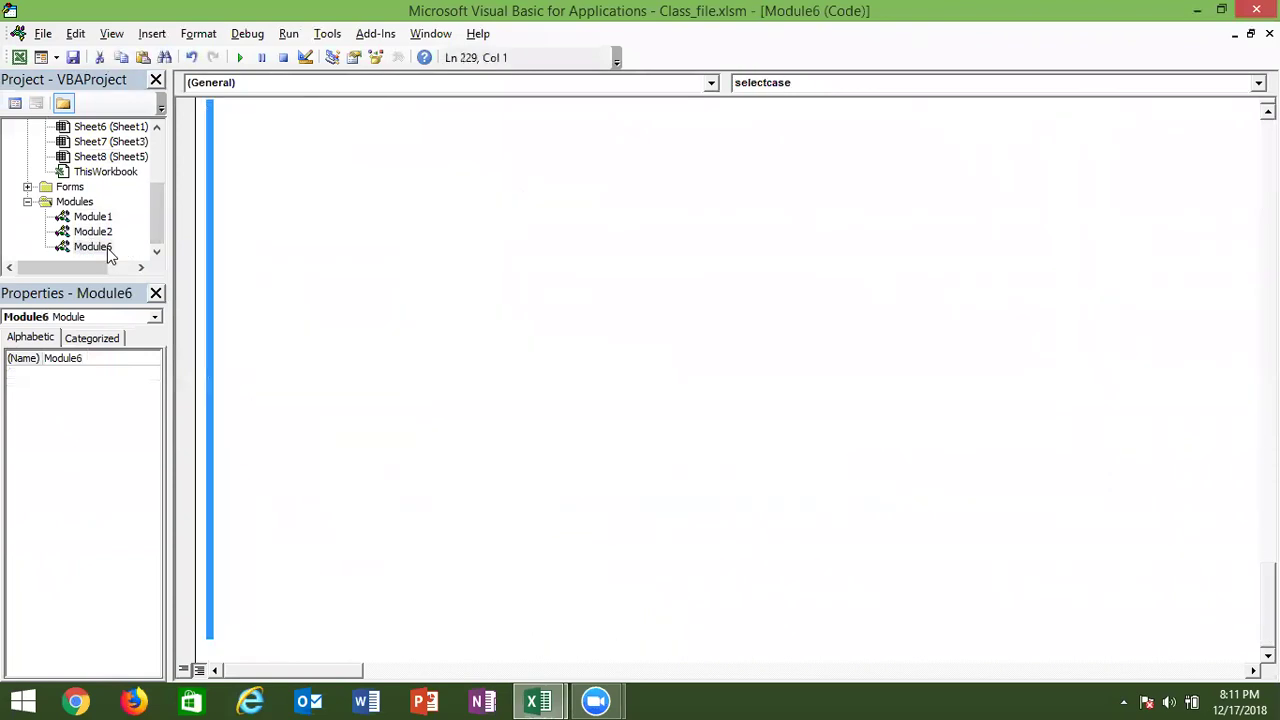
key(Delete)
click(90, 220)
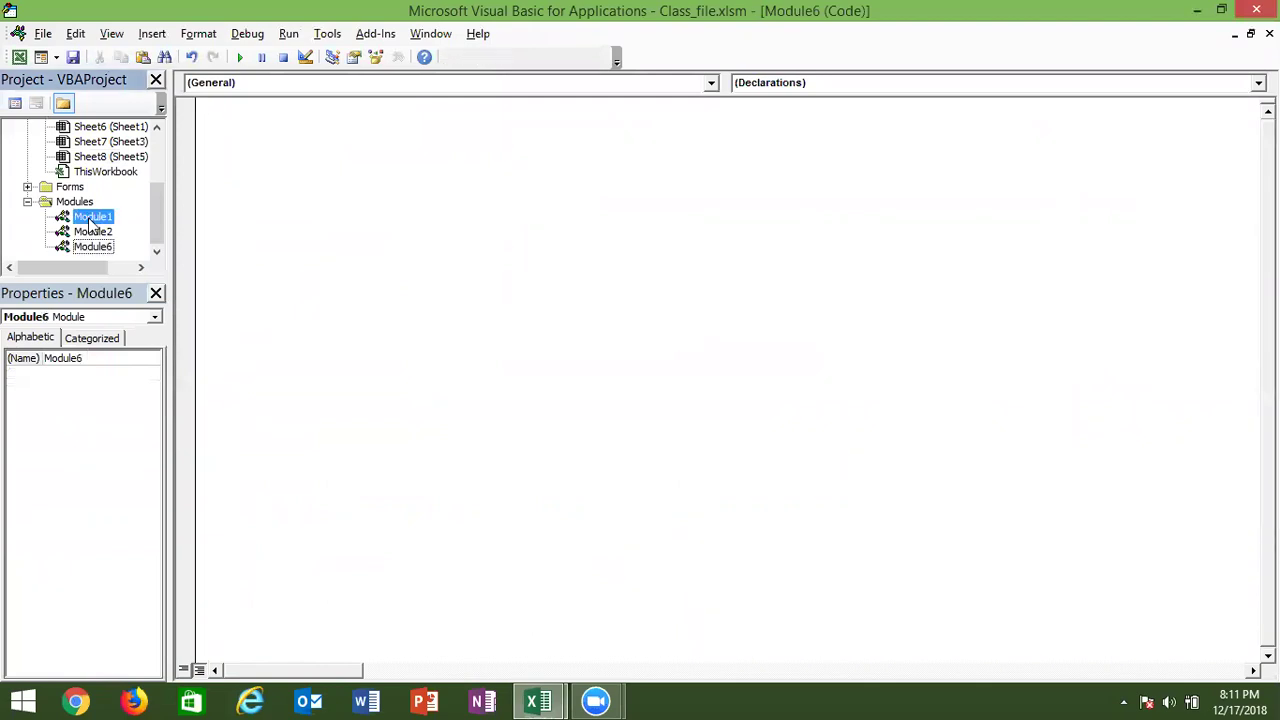
double_click(90, 220)
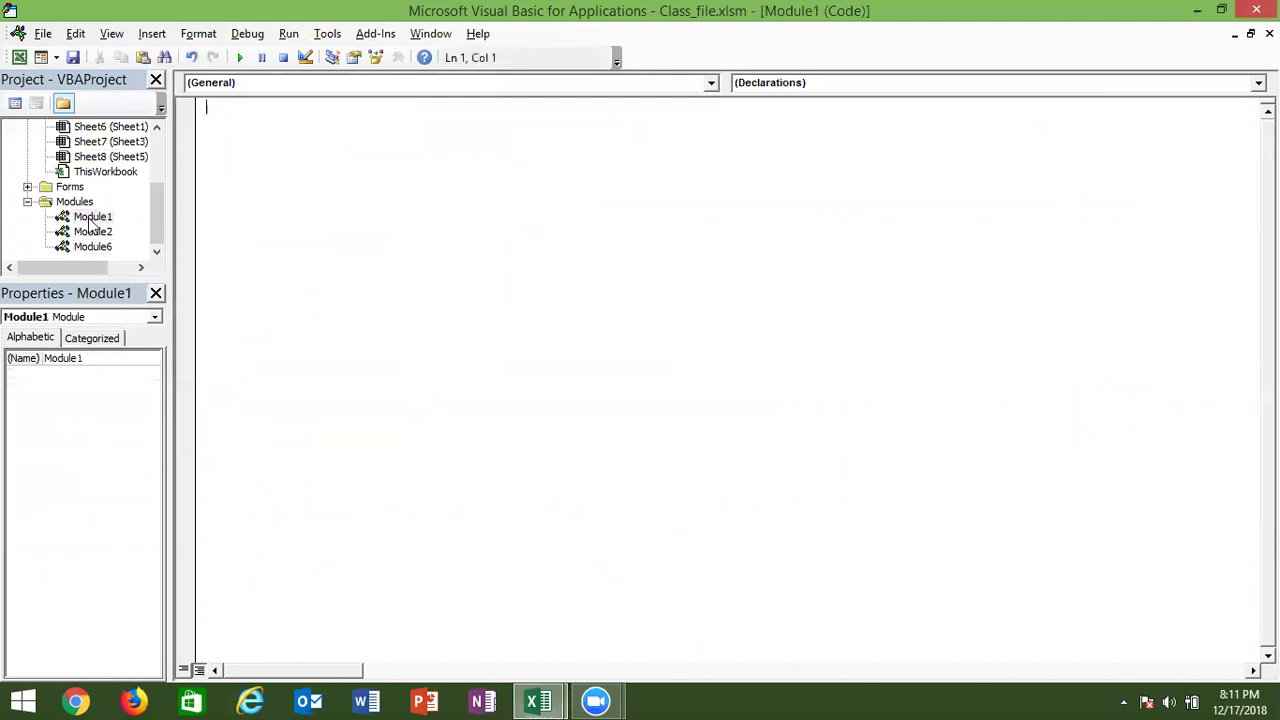
key(alt+Tab)
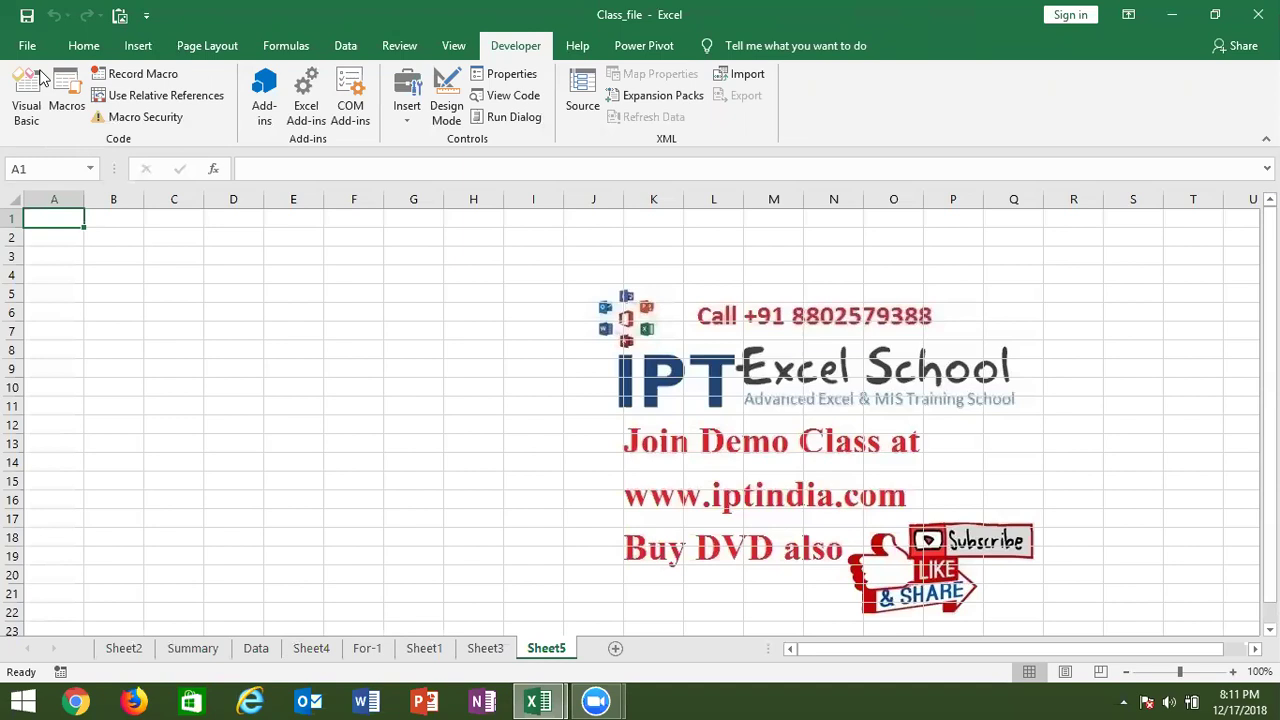
click(40, 78)
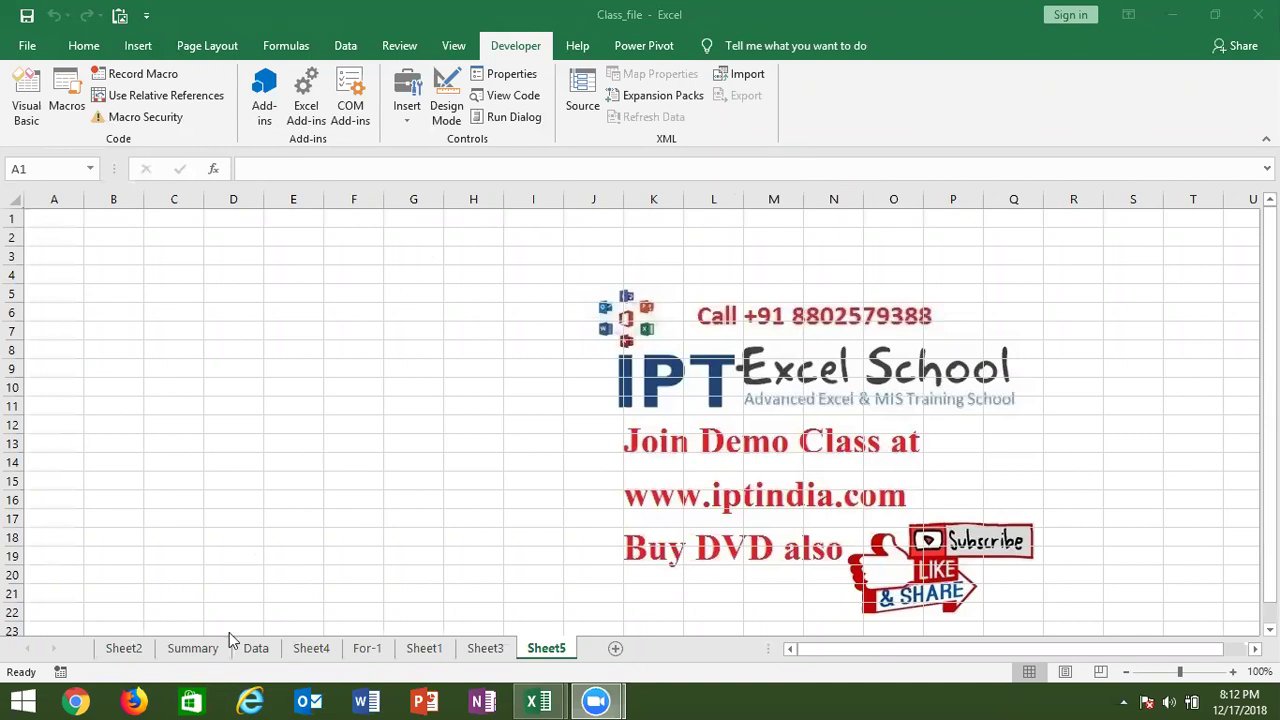
Look over the Summary sheet and the top of the Data sheet's Full Name column.
click(208, 650)
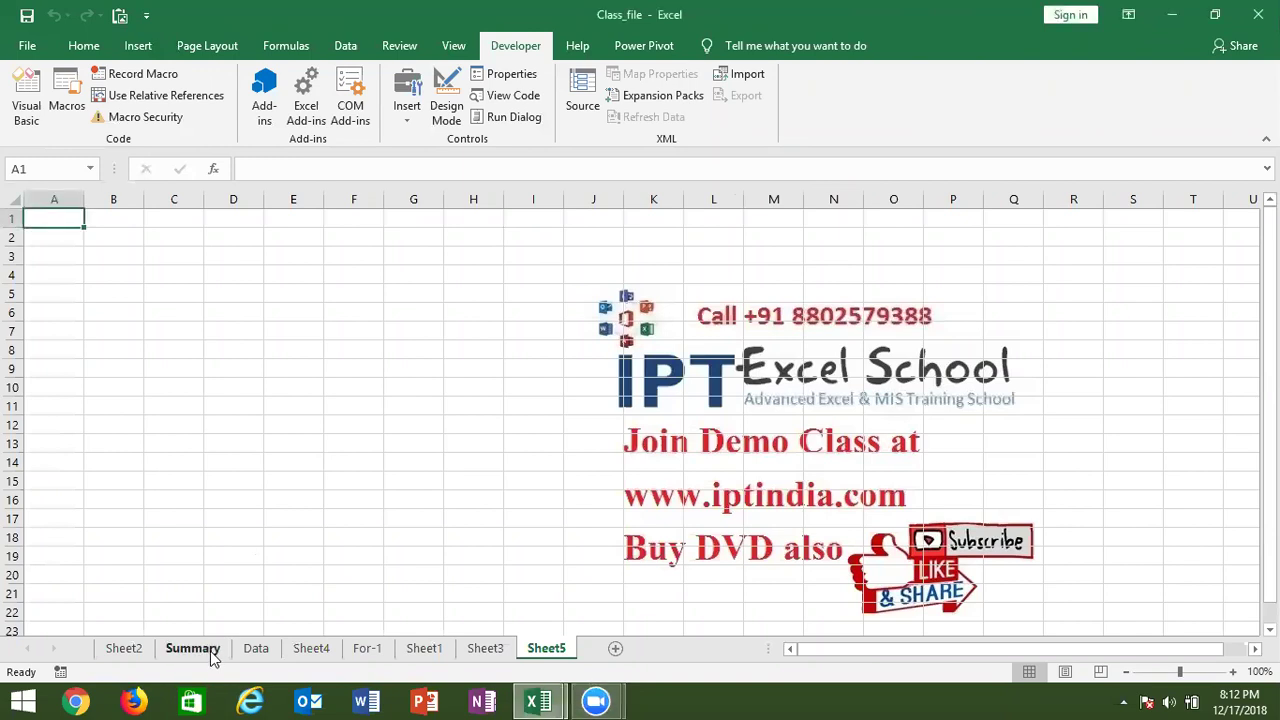
click(260, 650)
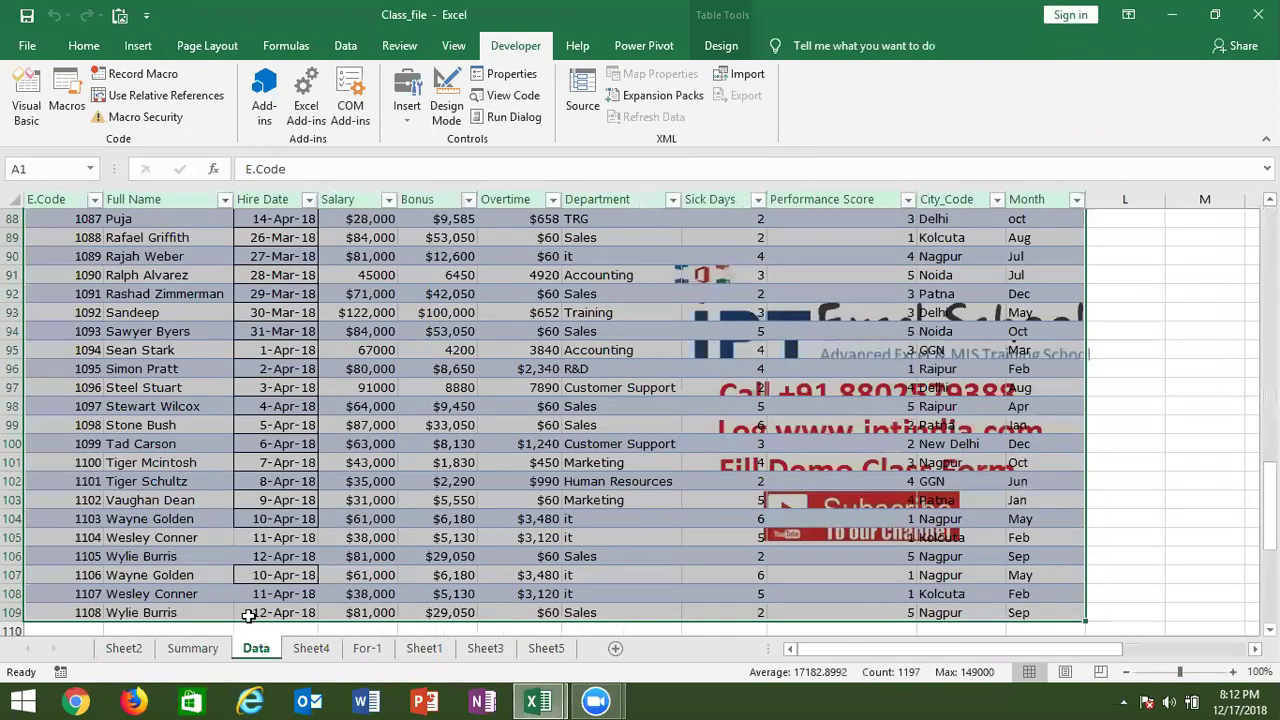
click(173, 331)
key(ctrl+Up)
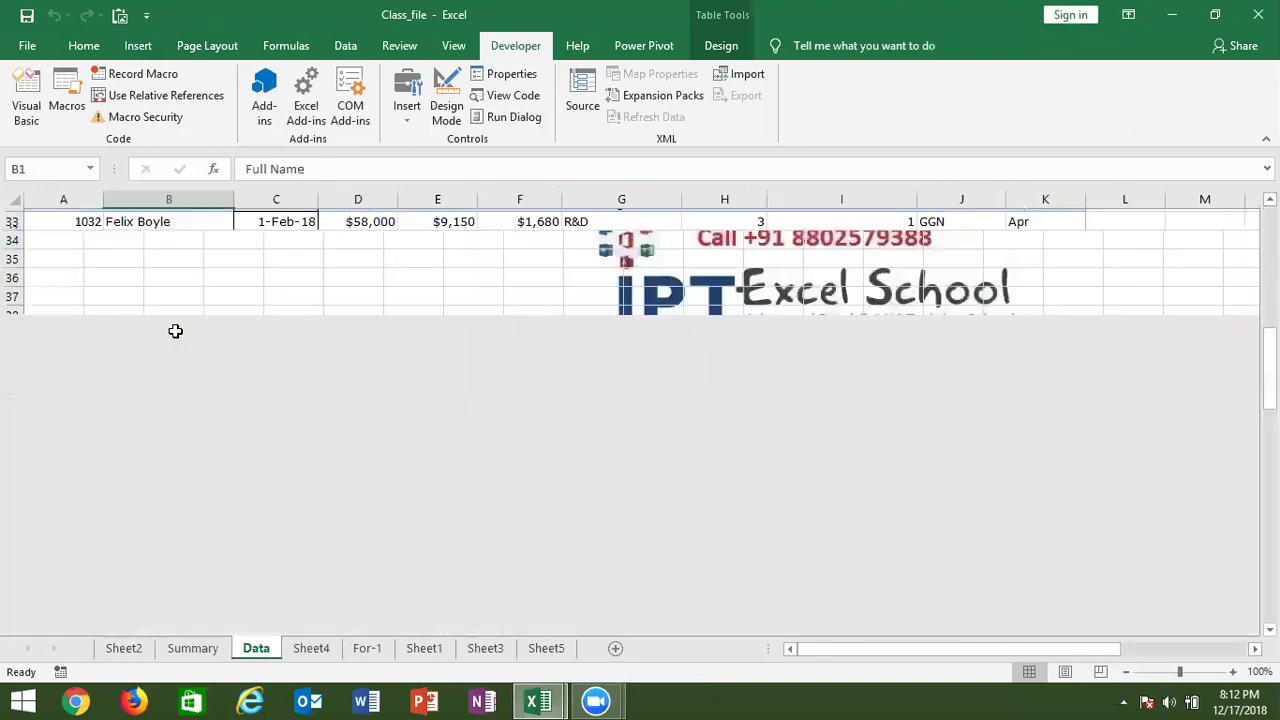
scroll(175, 330, up, 1)
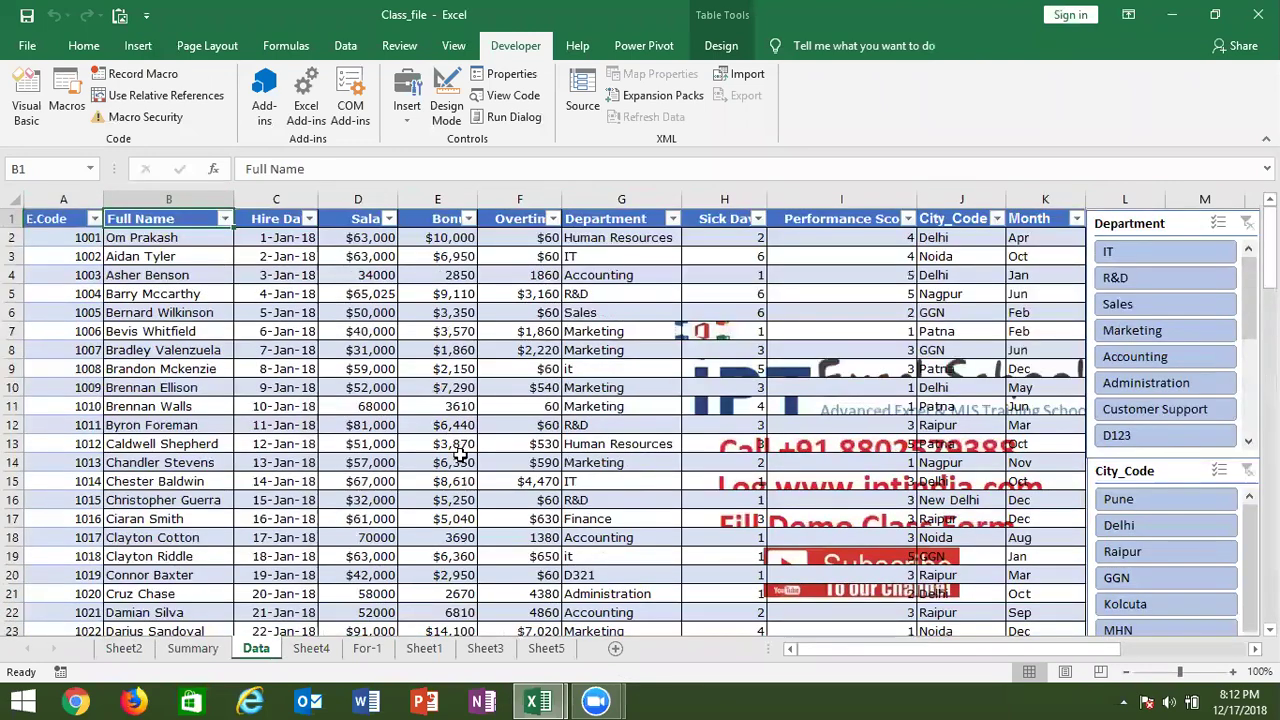
Group Sheet2 through Sheet3 and delete them, confirming the deletion.
click(548, 650)
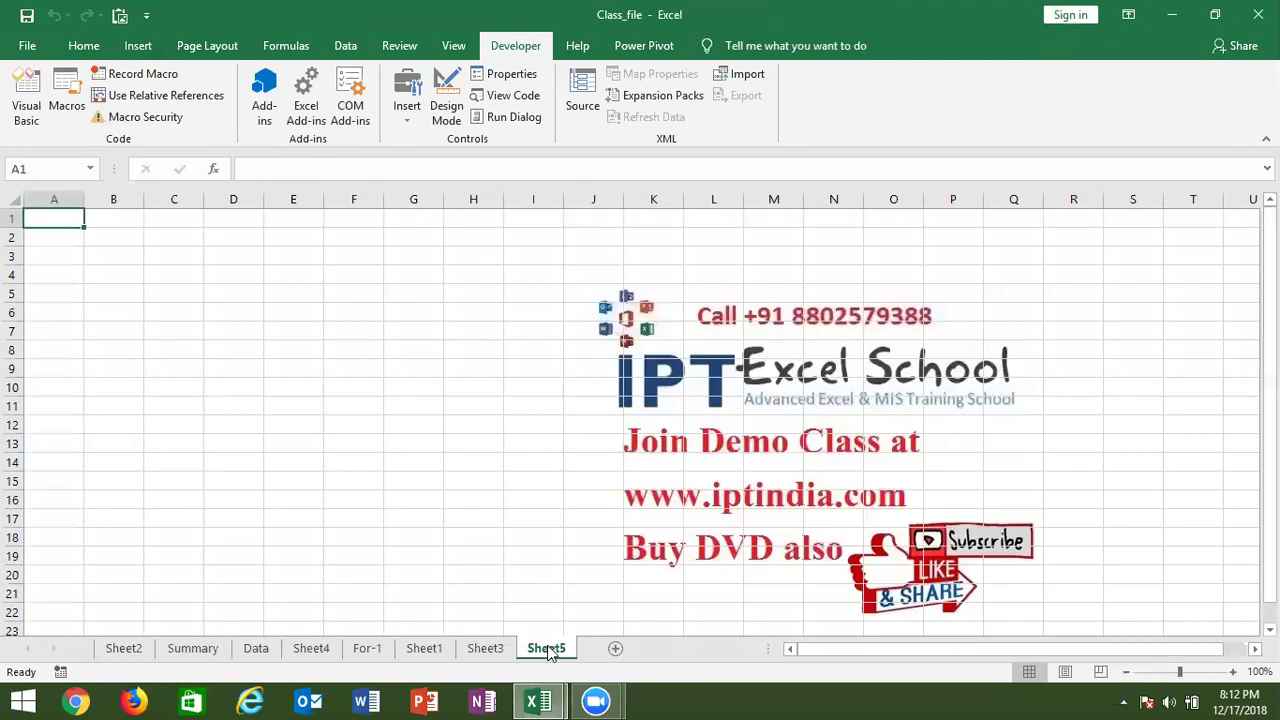
click(500, 651)
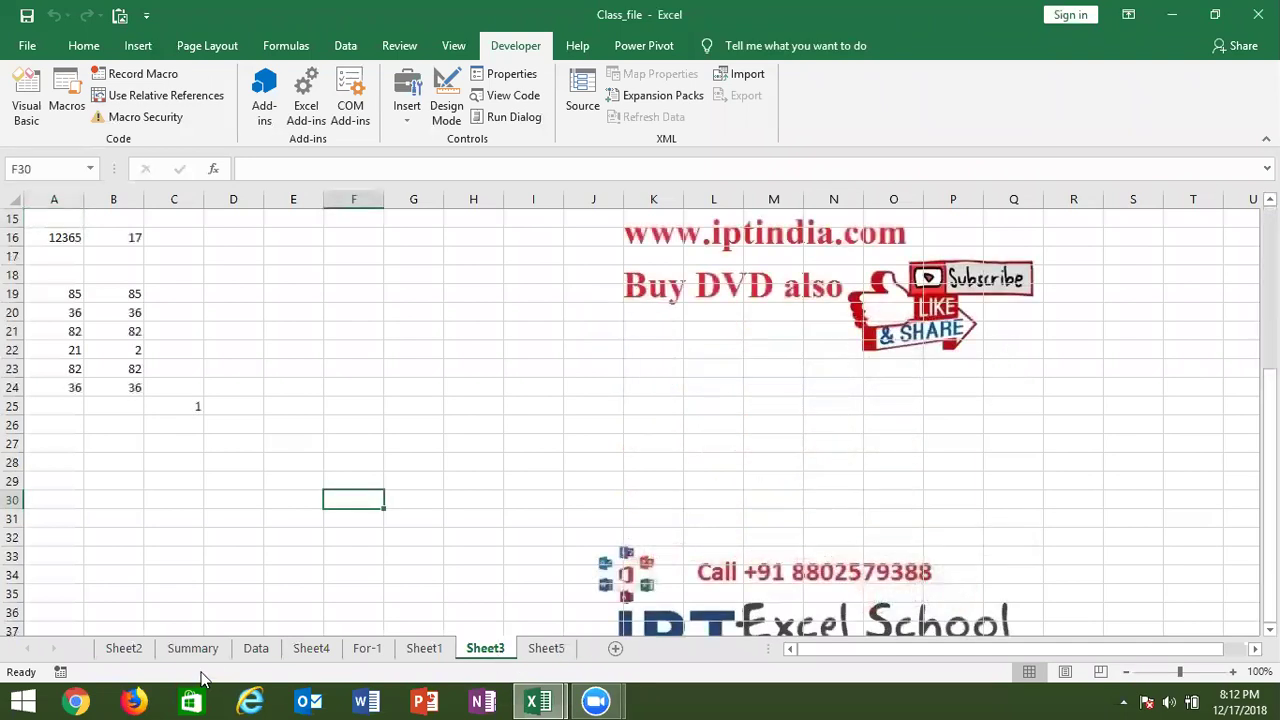
shift+click(142, 651)
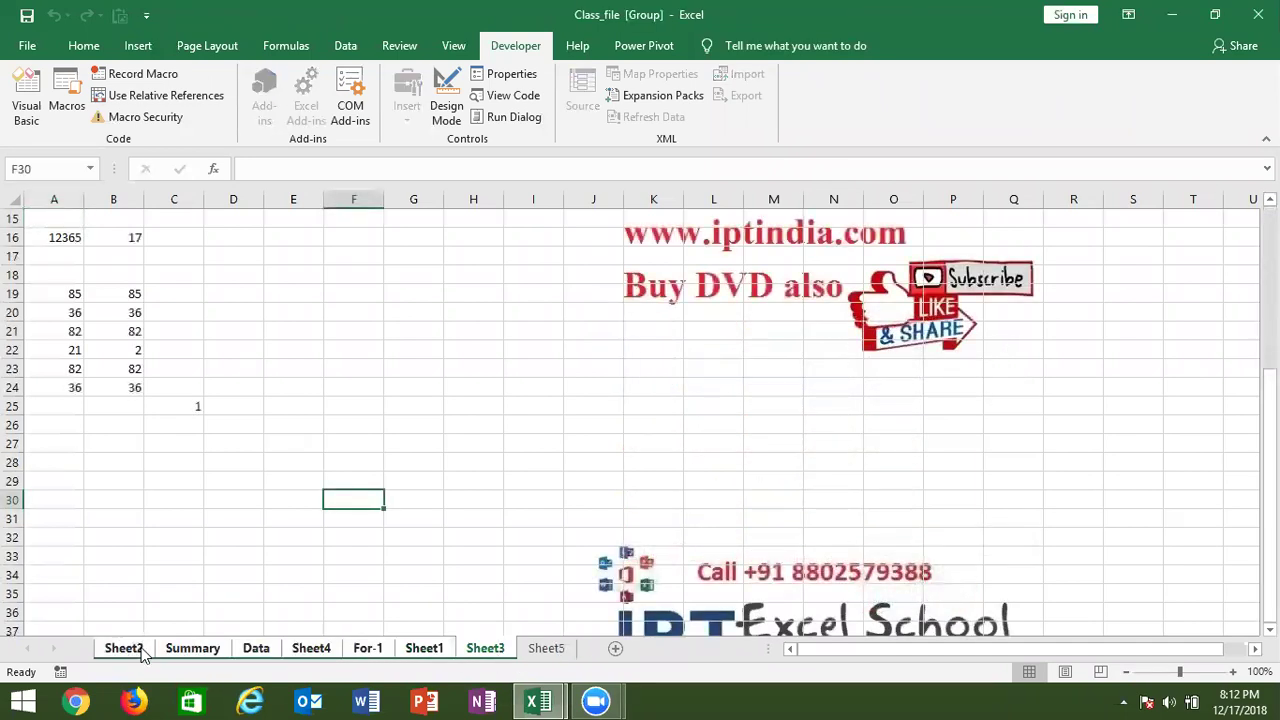
right_click(142, 651)
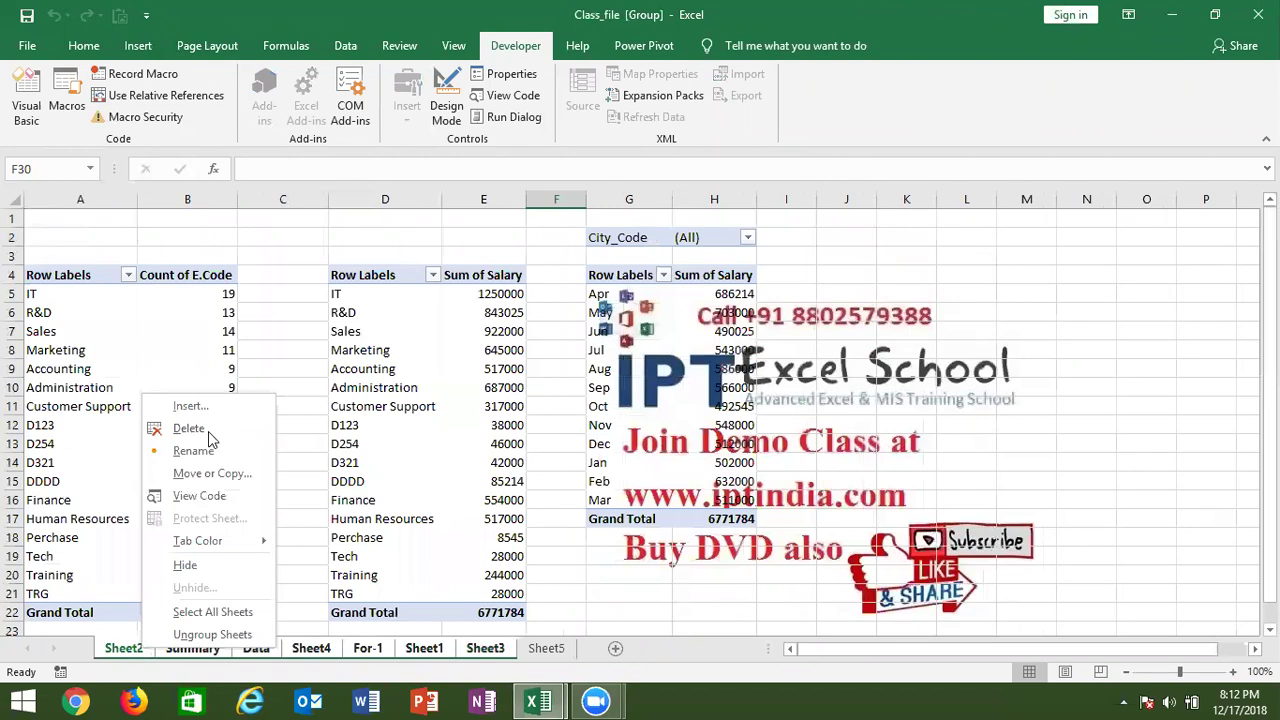
click(238, 428)
click(606, 403)
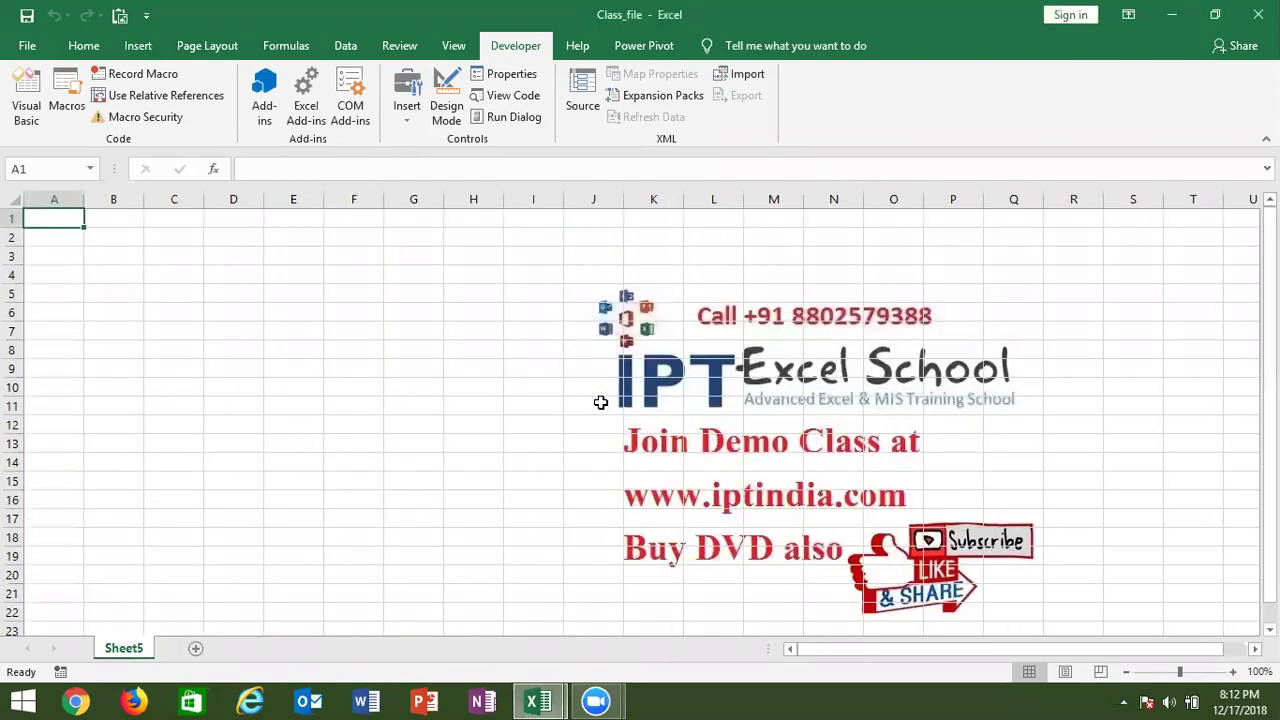
Click a few cells on Sheet5, then return the cursor to cell A1.
click(127, 483)
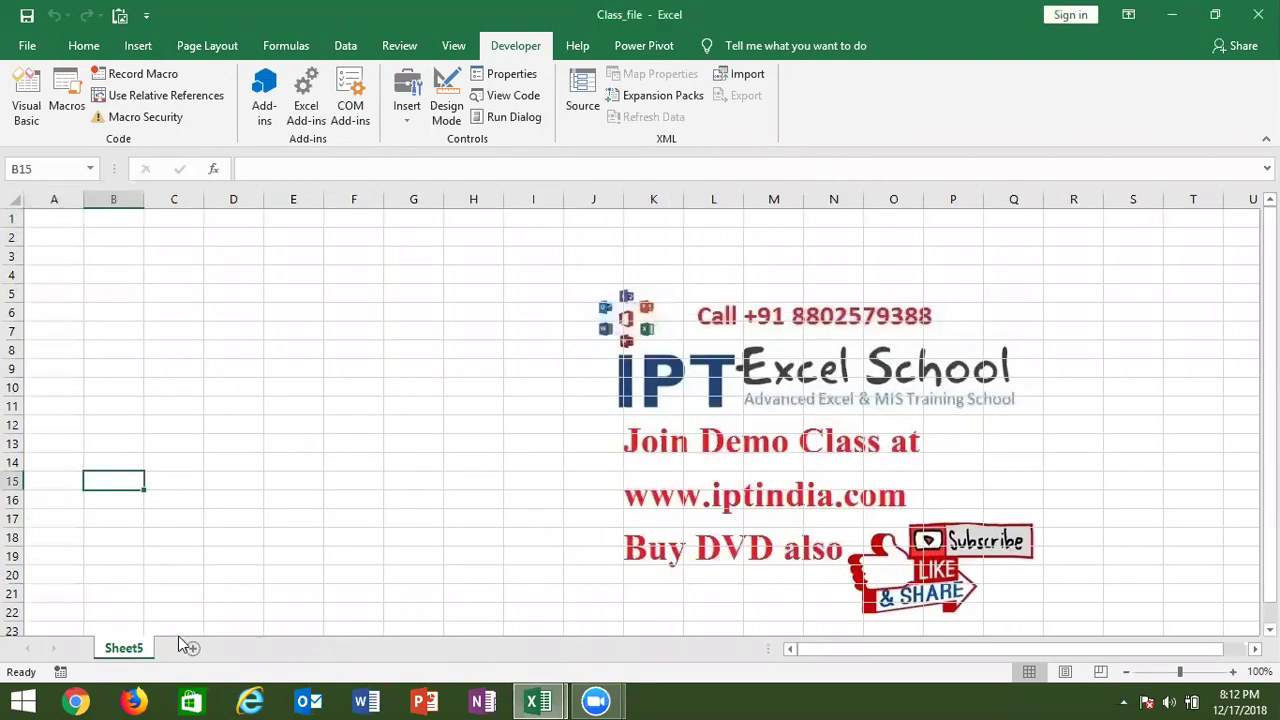
click(177, 577)
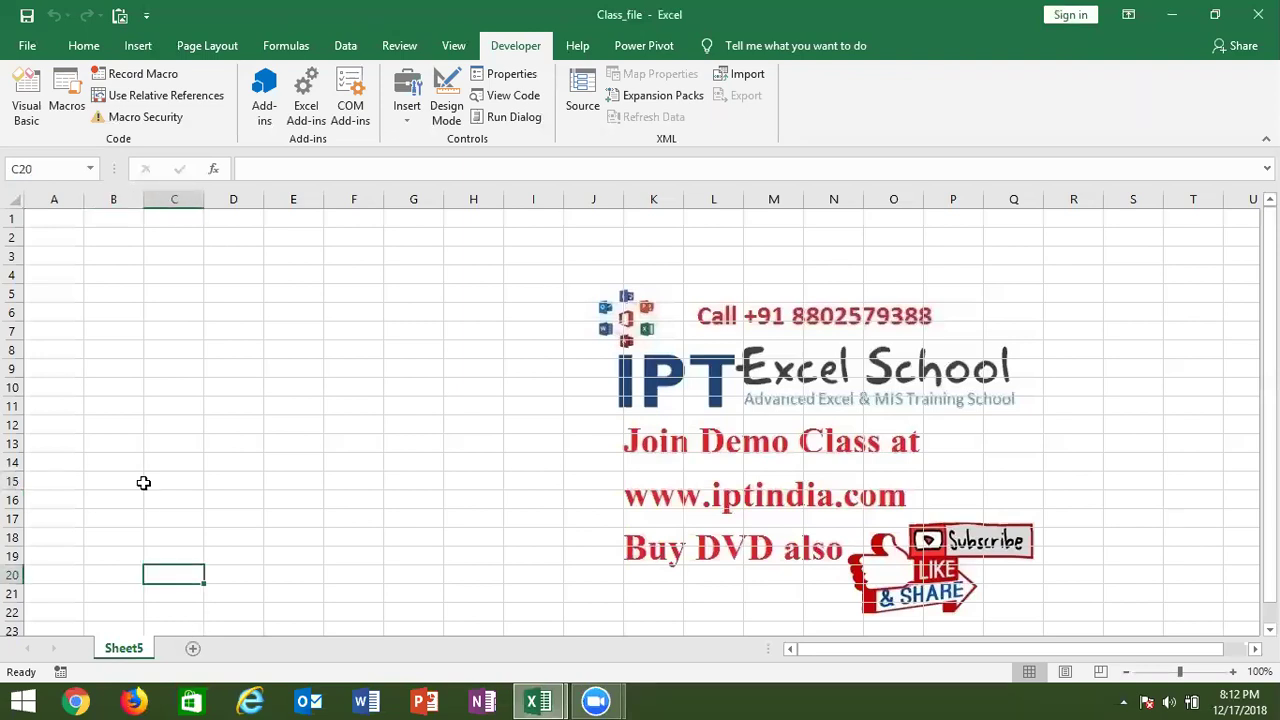
click(122, 387)
key(ctrl+Up)
key(ctrl+Left)
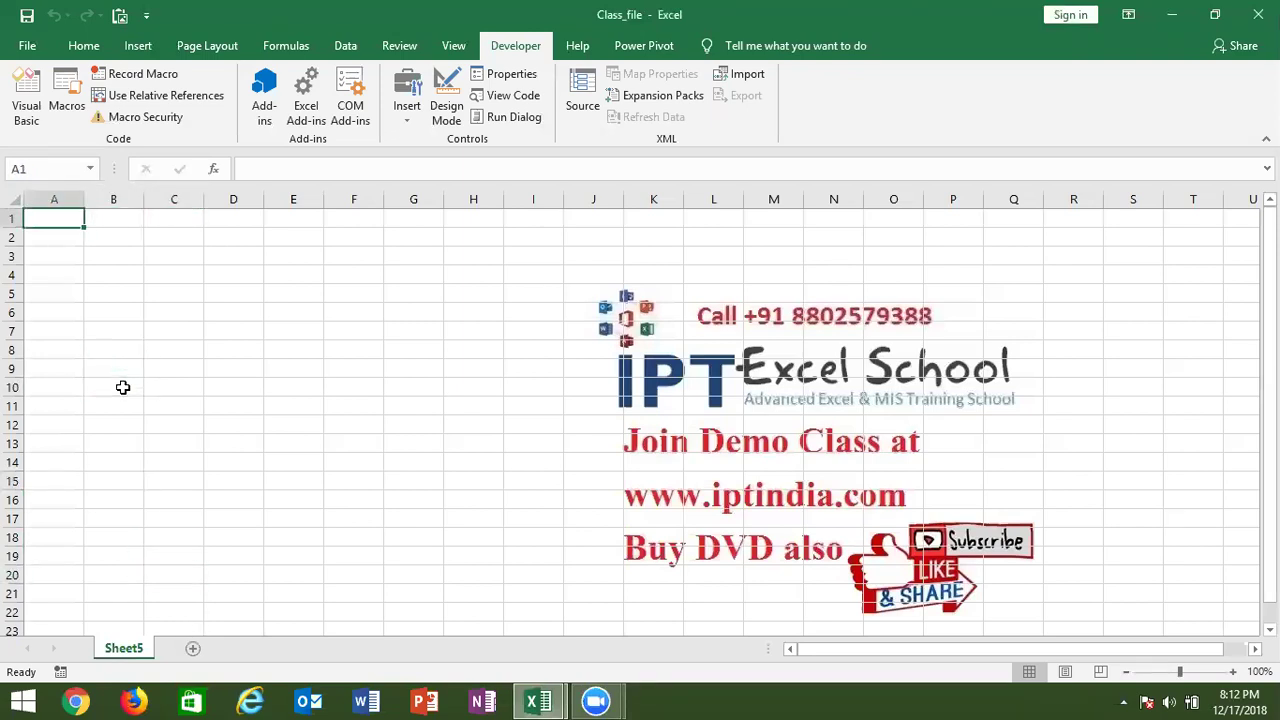
In Save As, create a VBA Firmulas folder inside 4.Formulas Menu and open it.
click(27, 47)
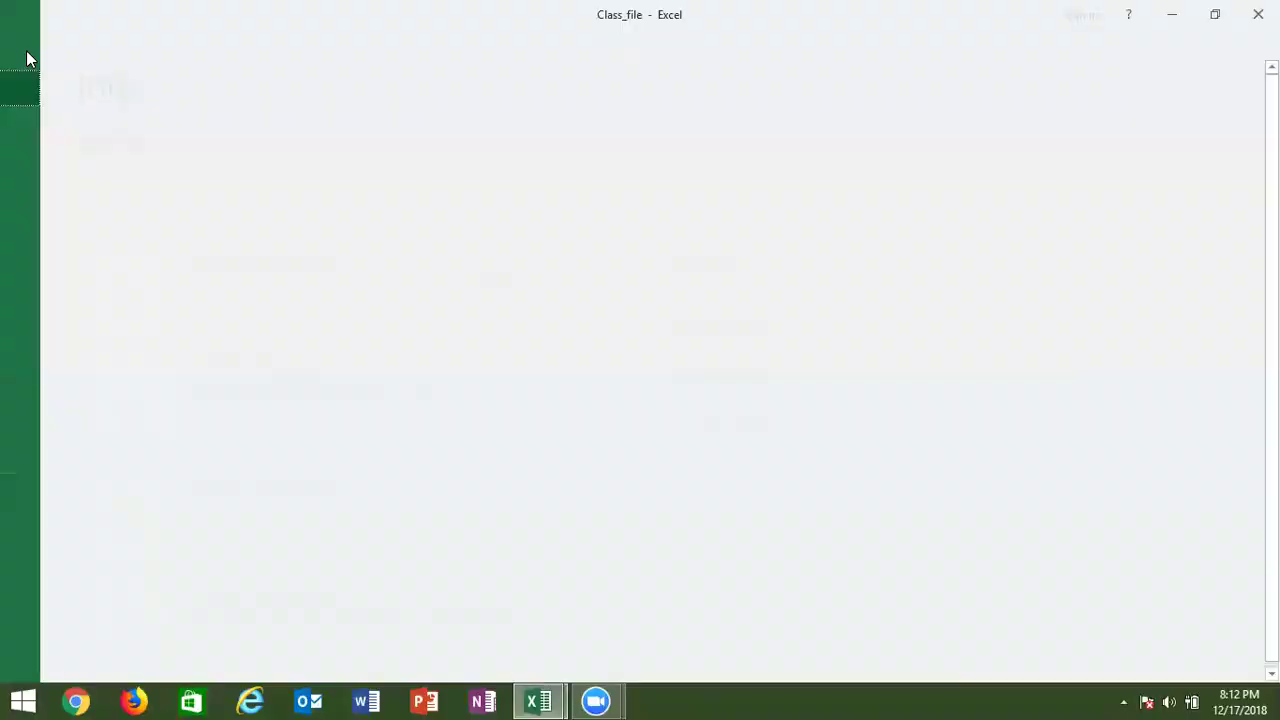
click(47, 231)
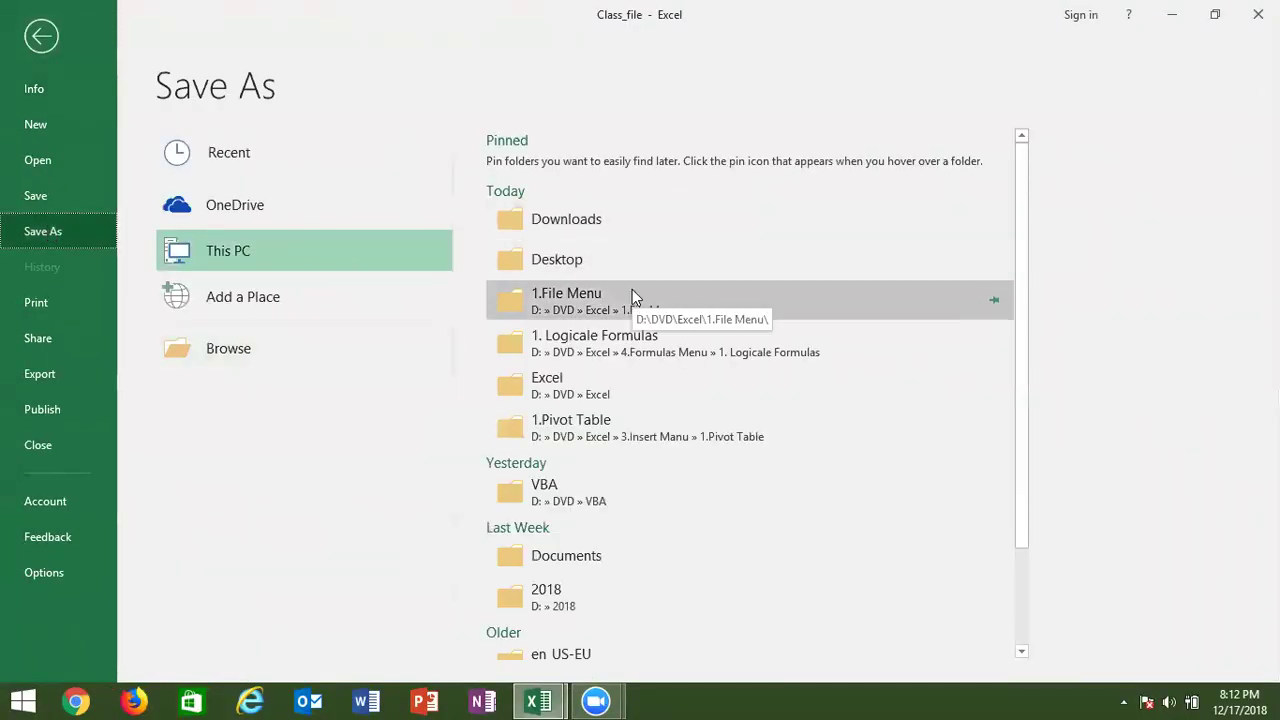
click(562, 373)
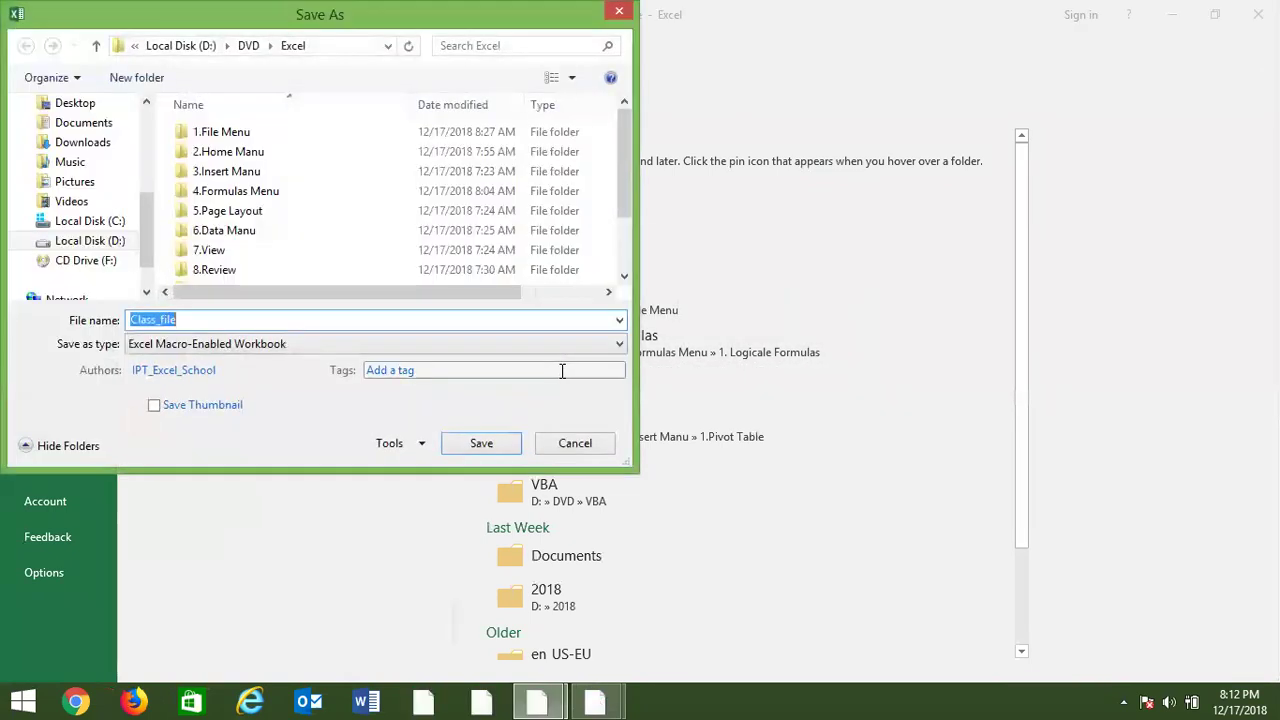
double_click(313, 191)
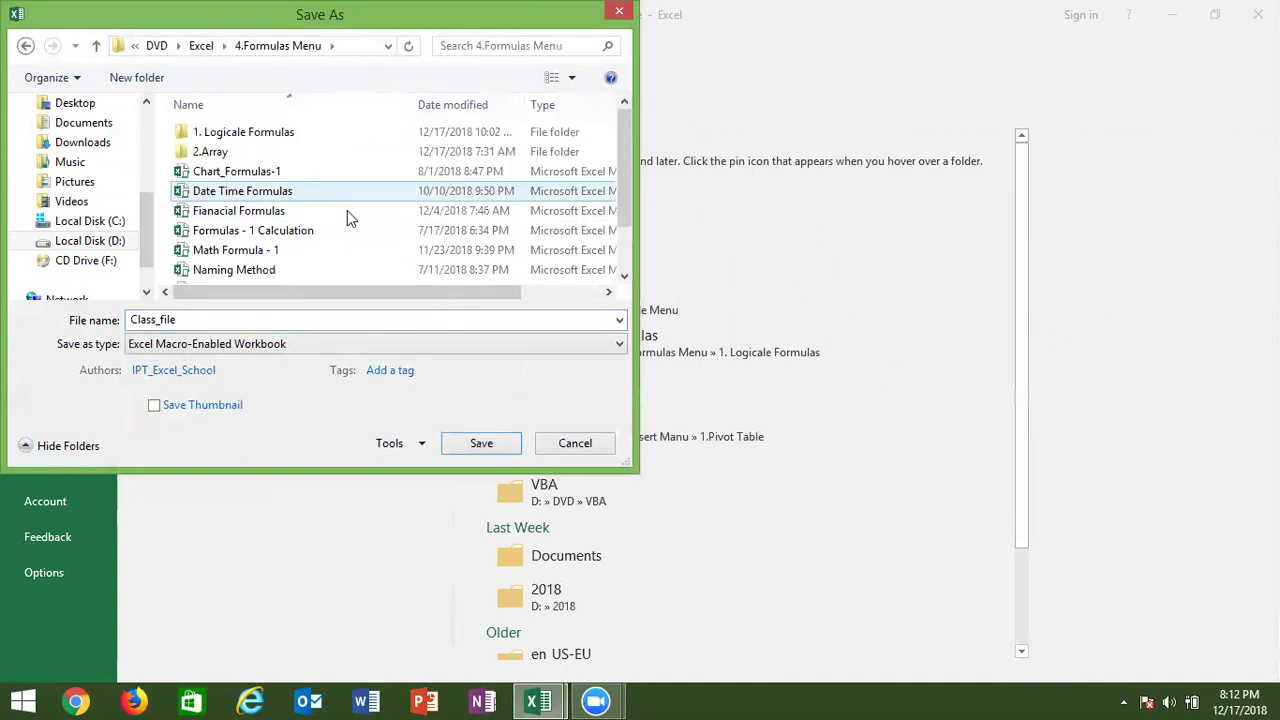
right_click(163, 134)
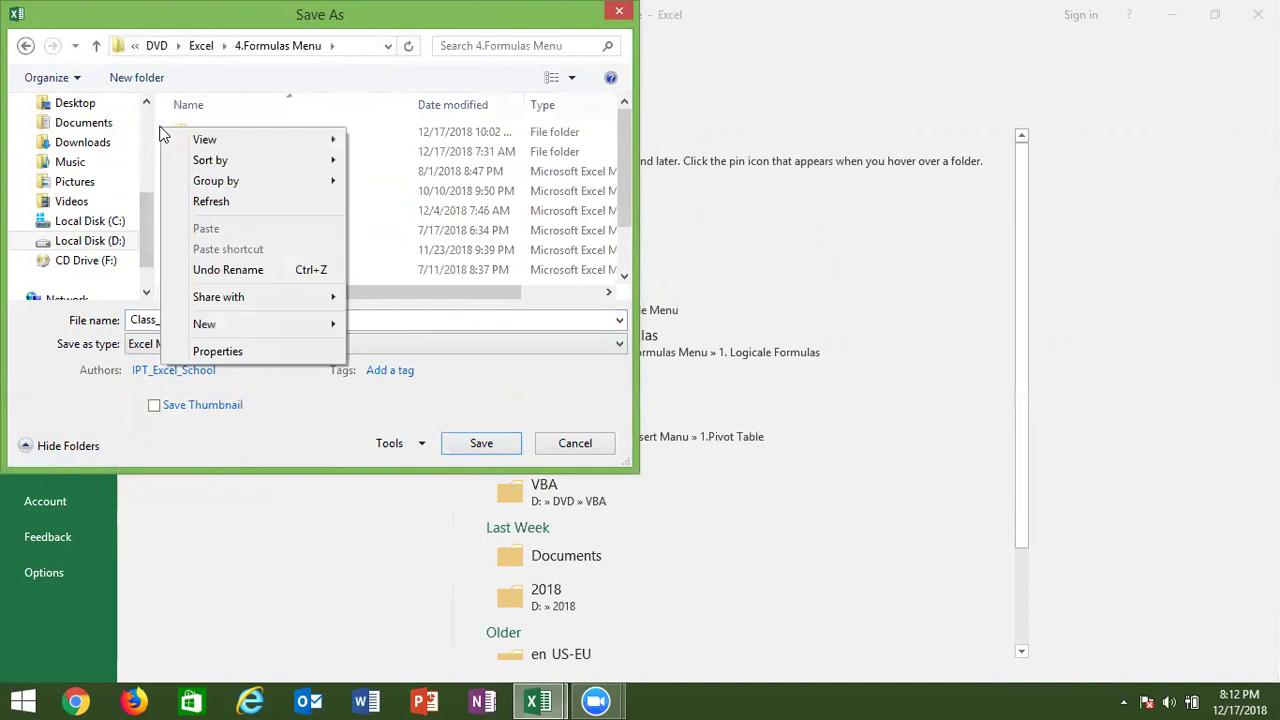
mouse_move(204, 324)
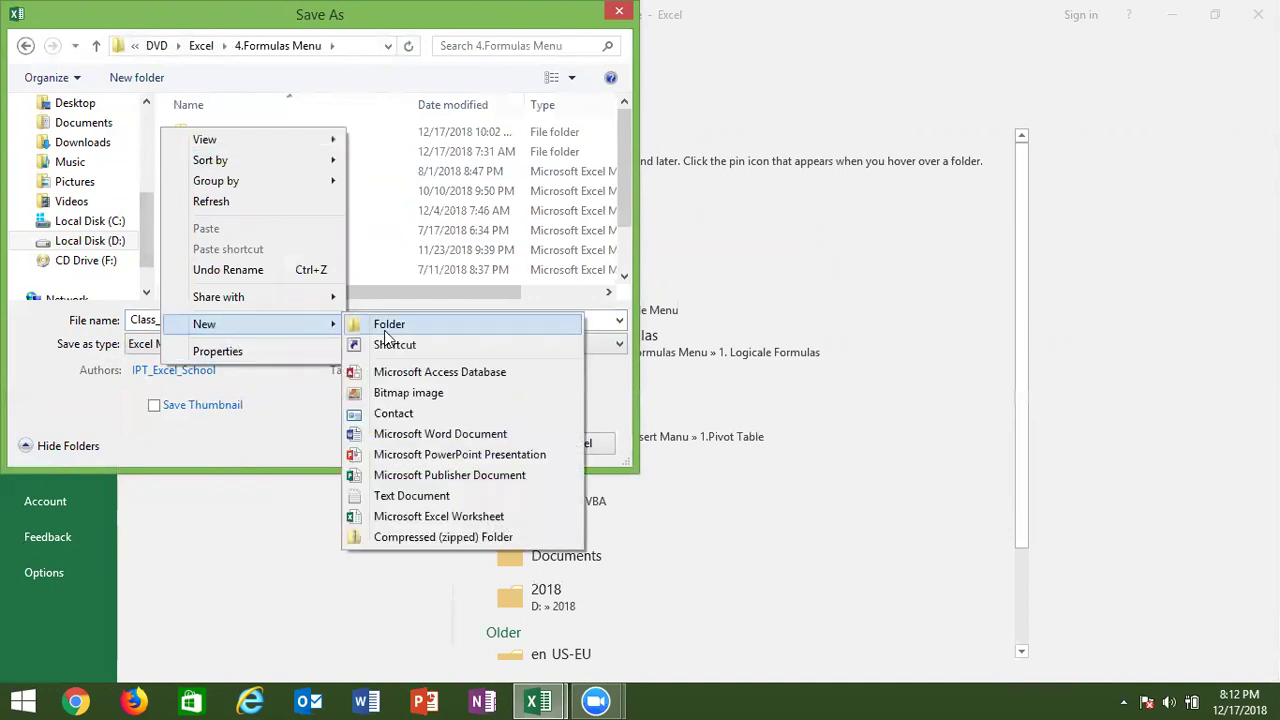
click(386, 330)
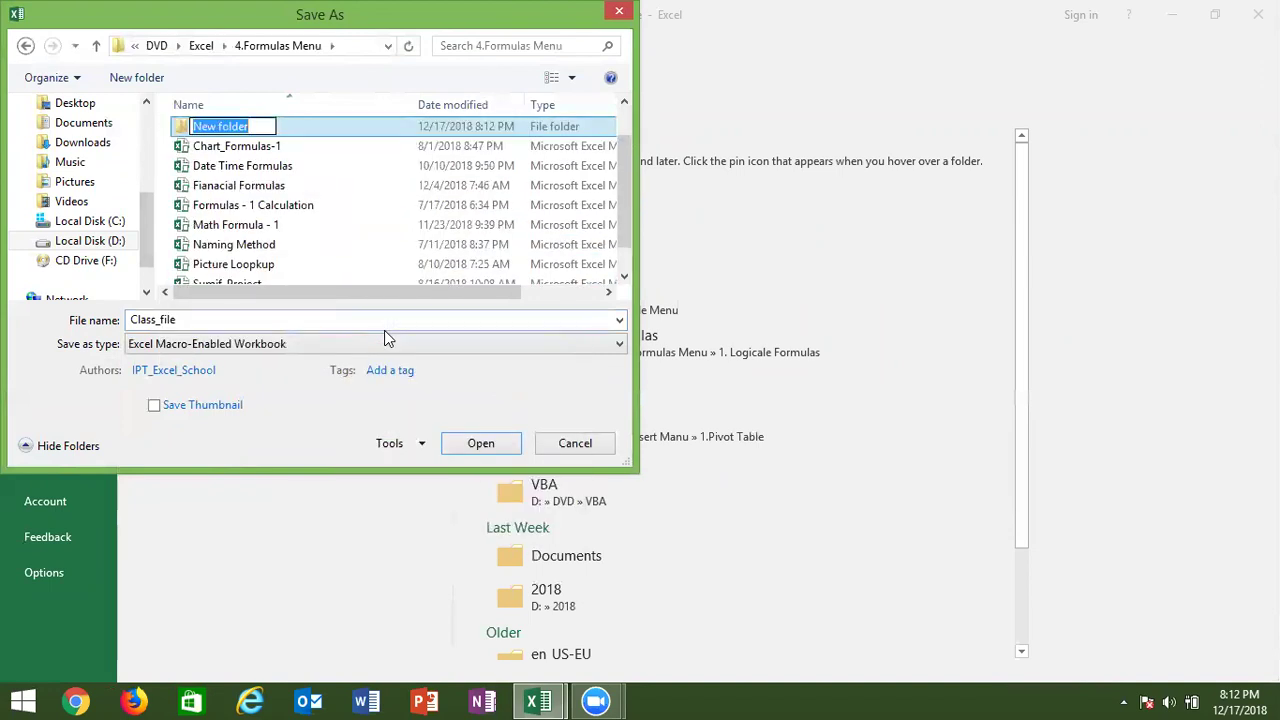
text(VB)
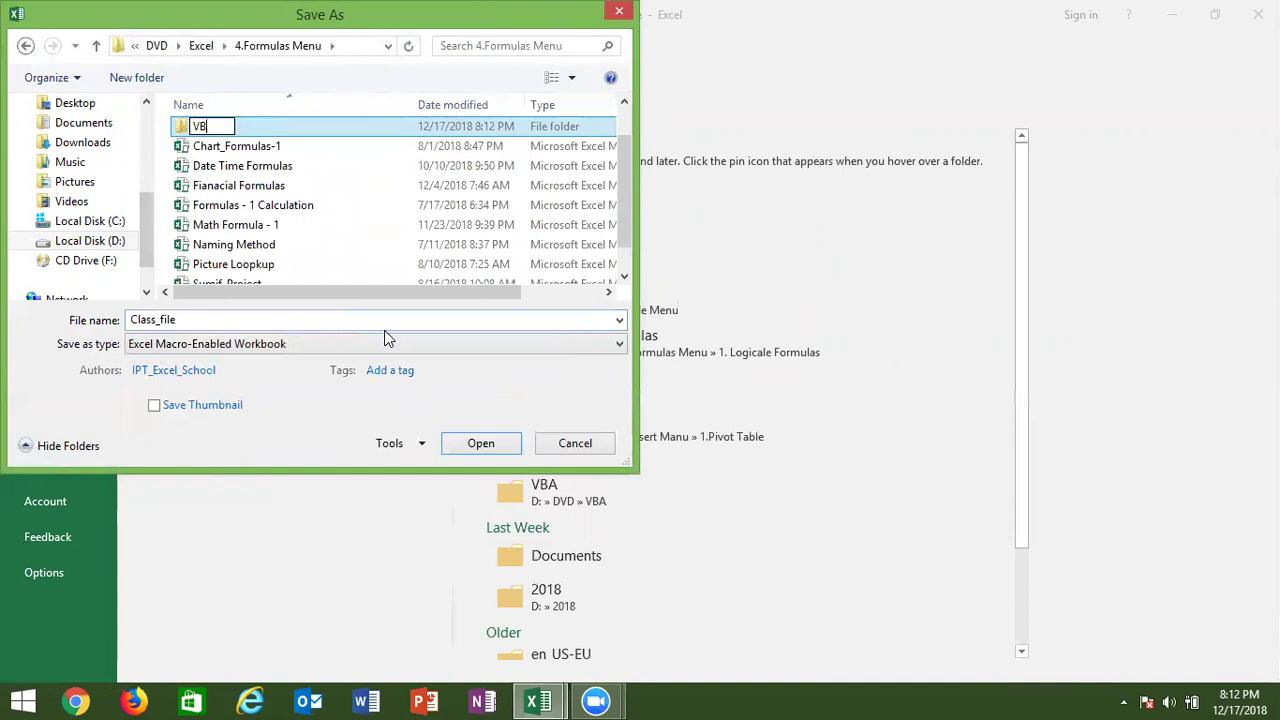
text(A Firmu)
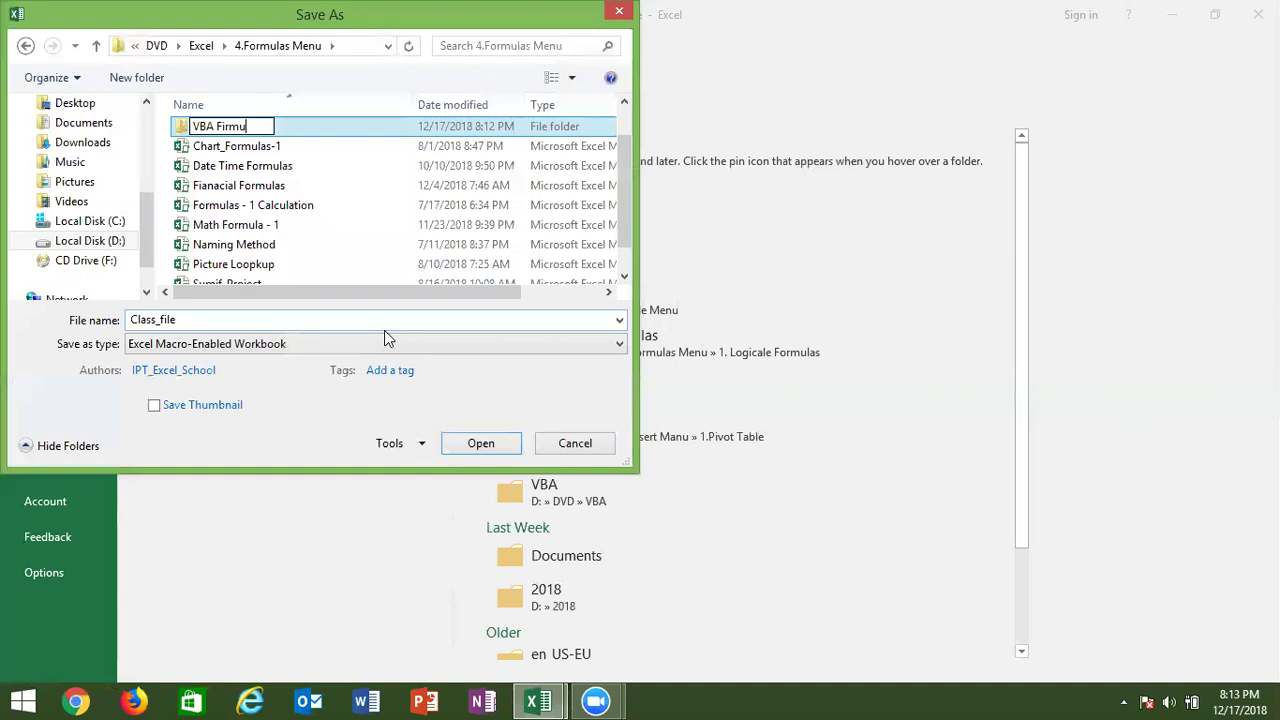
text(las)
key(Return)
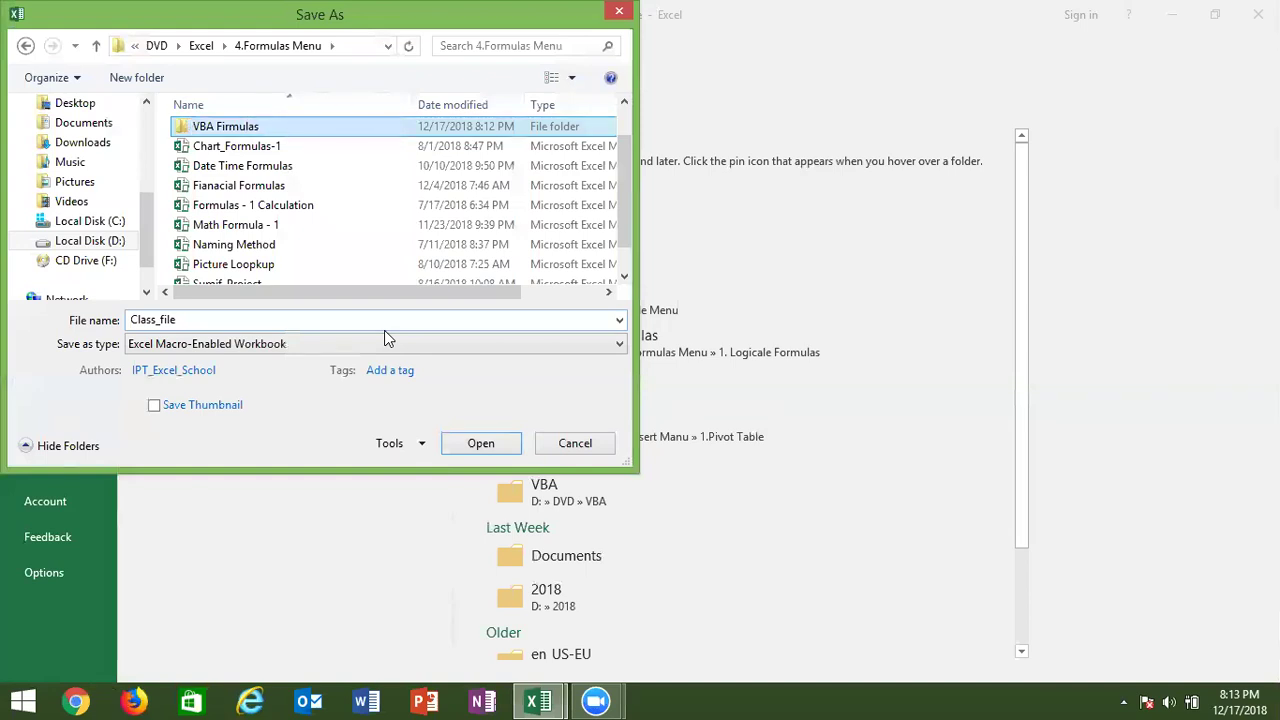
key(Return)
Save the workbook there under the name VBA Formulas.
click(367, 323)
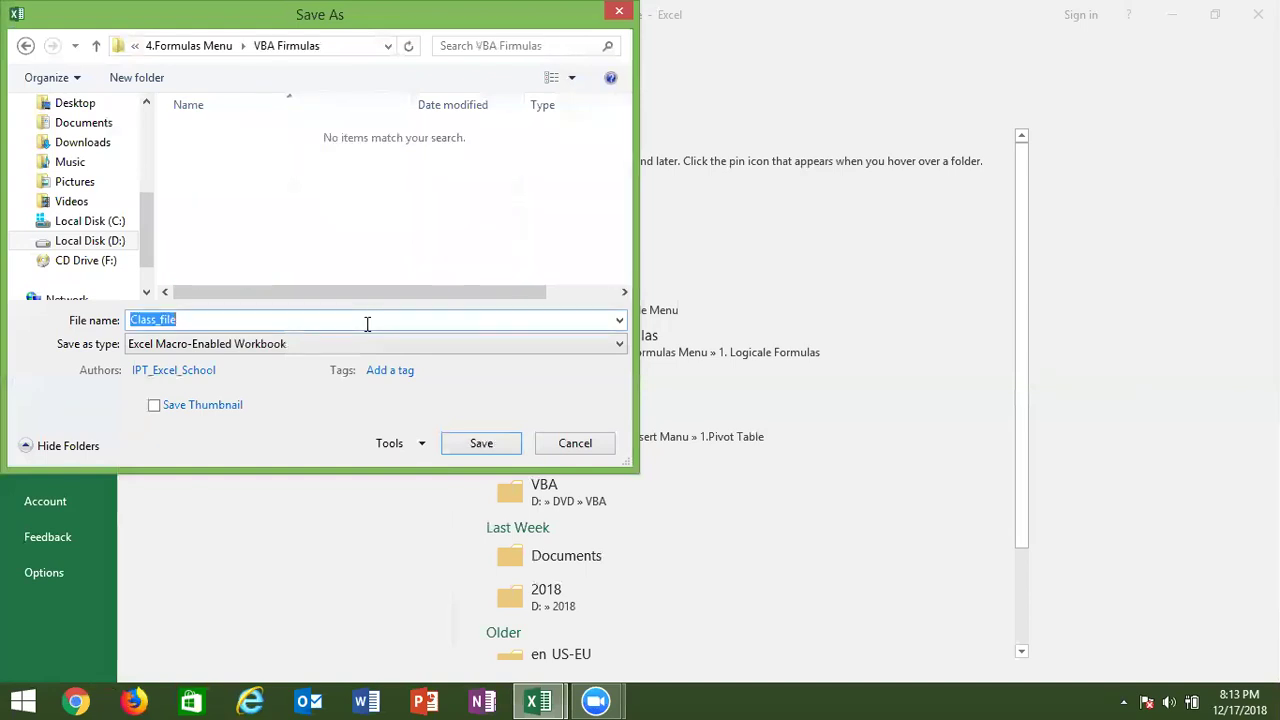
text(VBA Formulas)
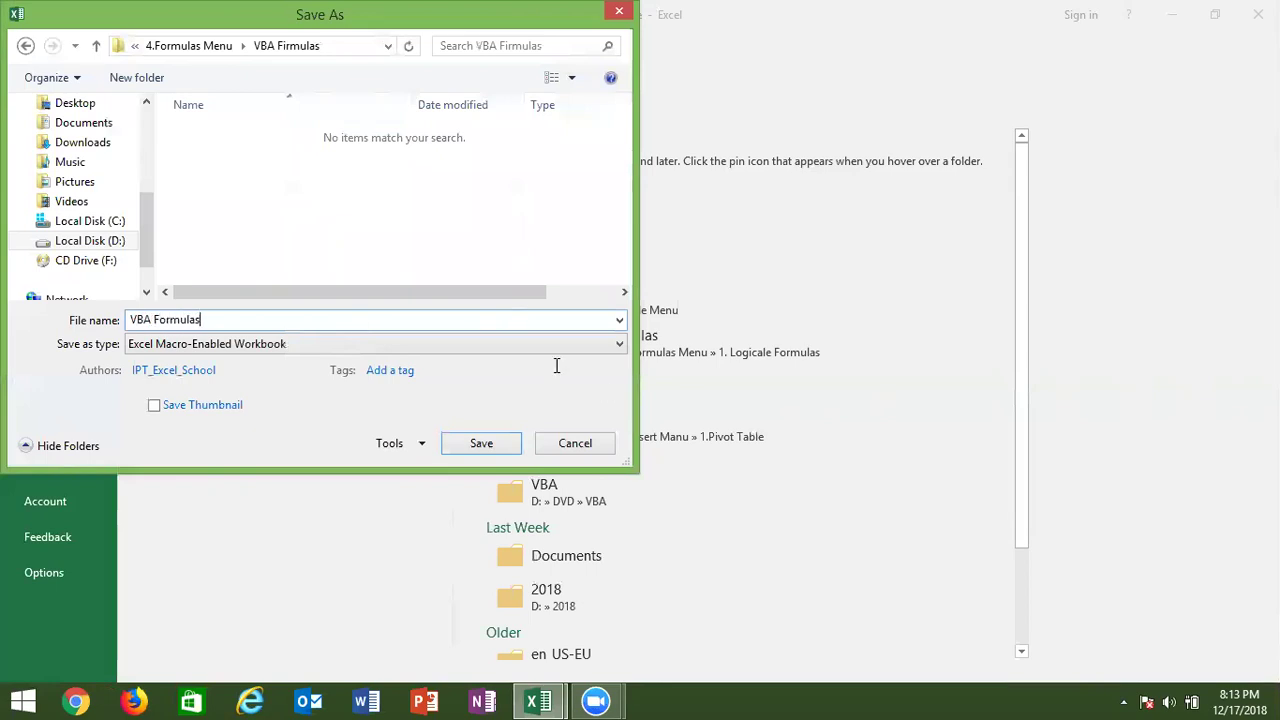
click(478, 445)
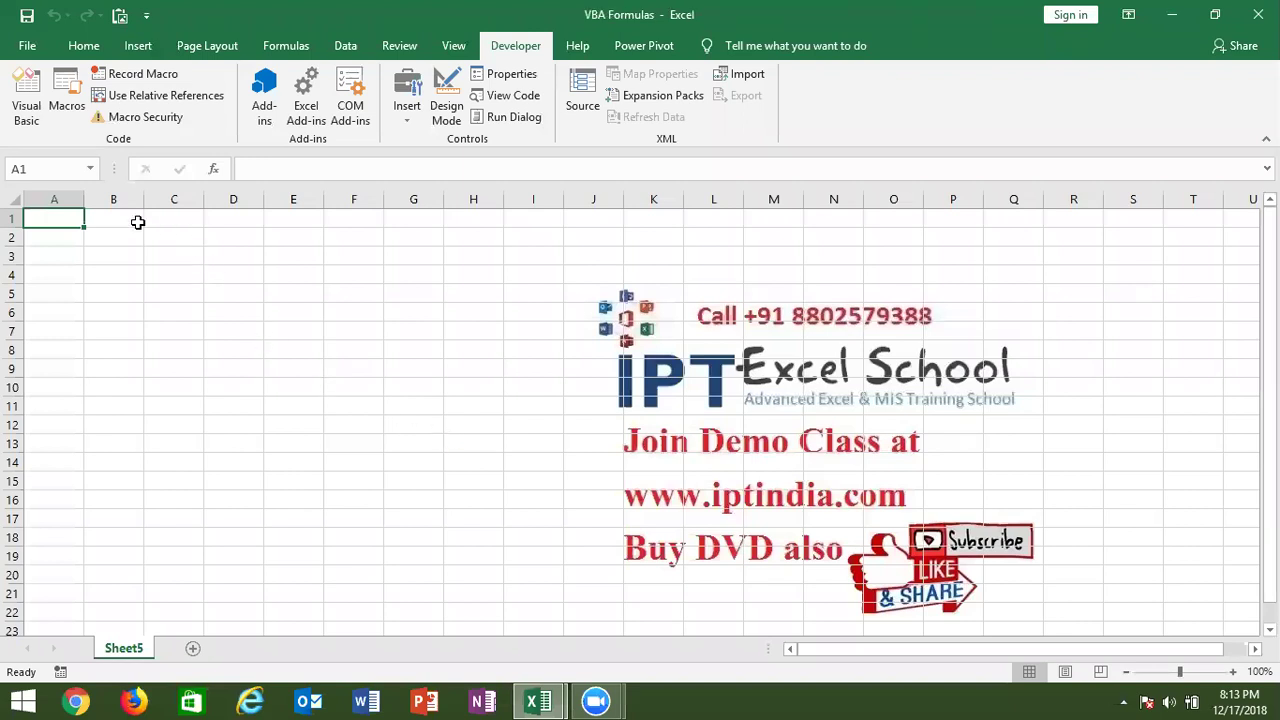
Add Name and SAles headers and fill a name list, starting with Puja, down column A.
text(Name)
key(Return)
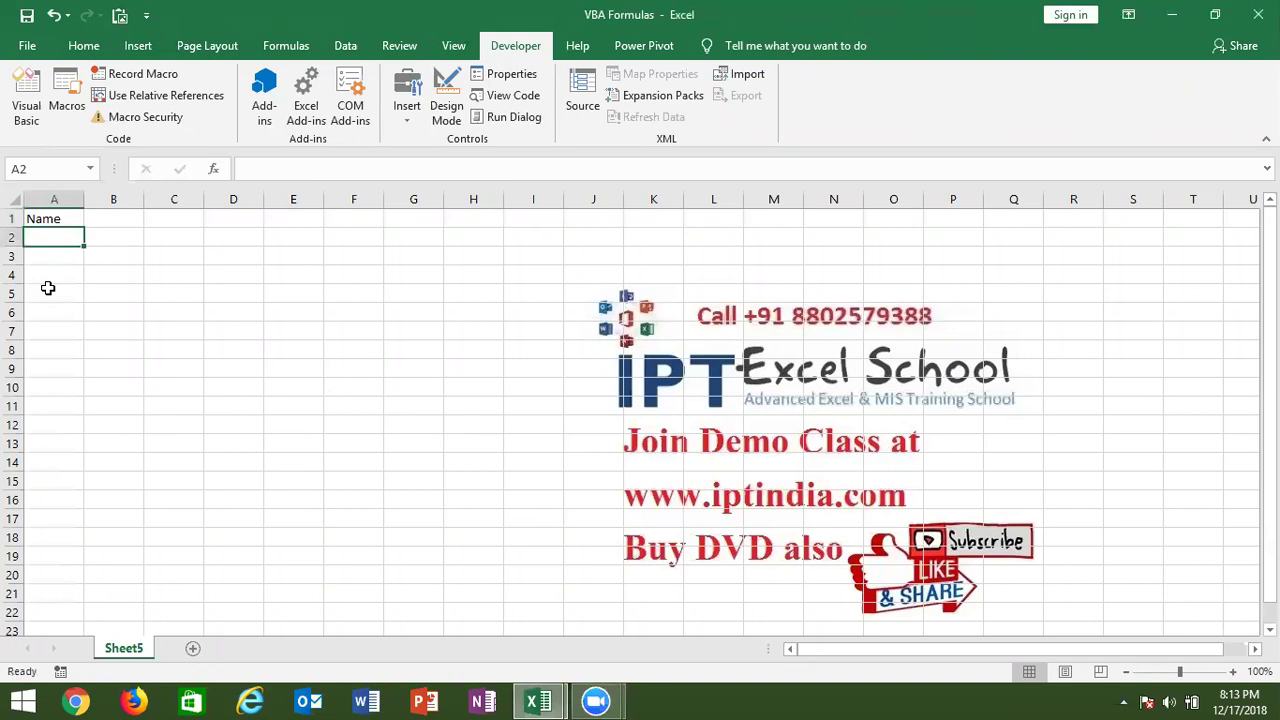
text(Puja)
key(Return)
key(Up)
mouse_move(87, 247)
mouse_down()
mouse_move(94, 567)
mouse_move(115, 700)
mouse_up()
key(Right)
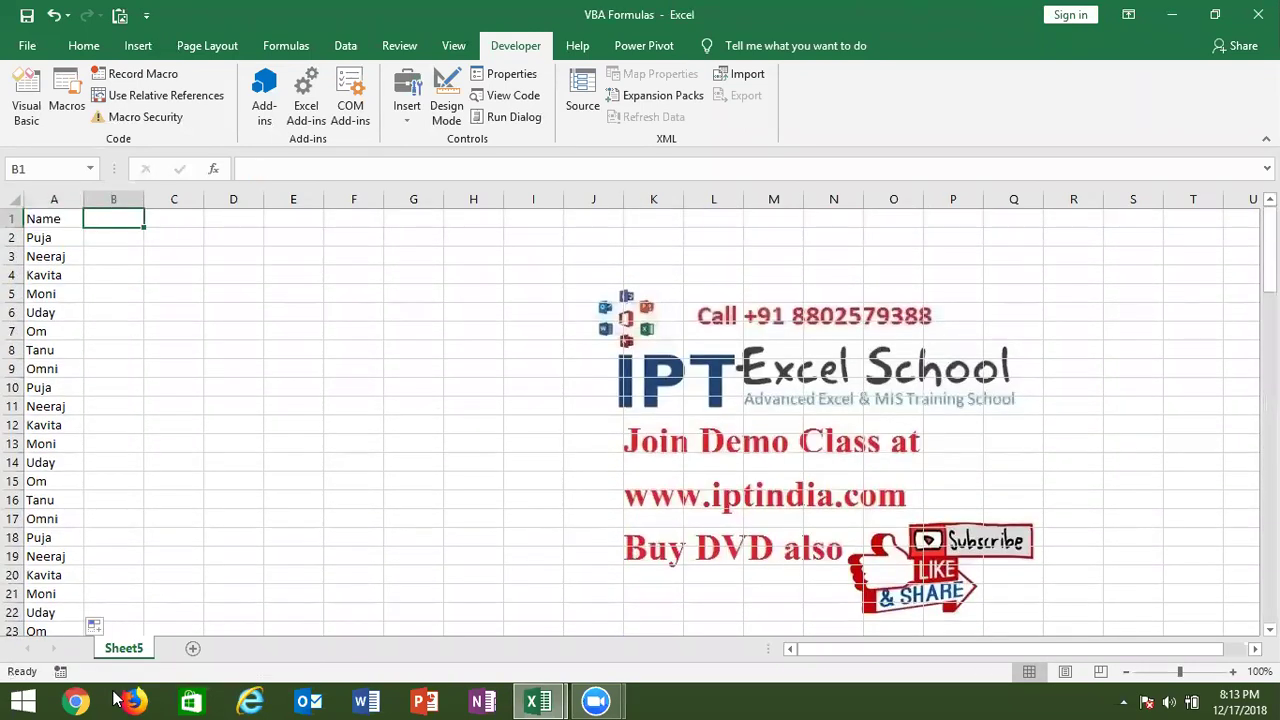
text(SAles)
key(Return)
Fill the Sales column with =RANDBETWEEN(10,90) and copy it for pasting as values.
text(=)
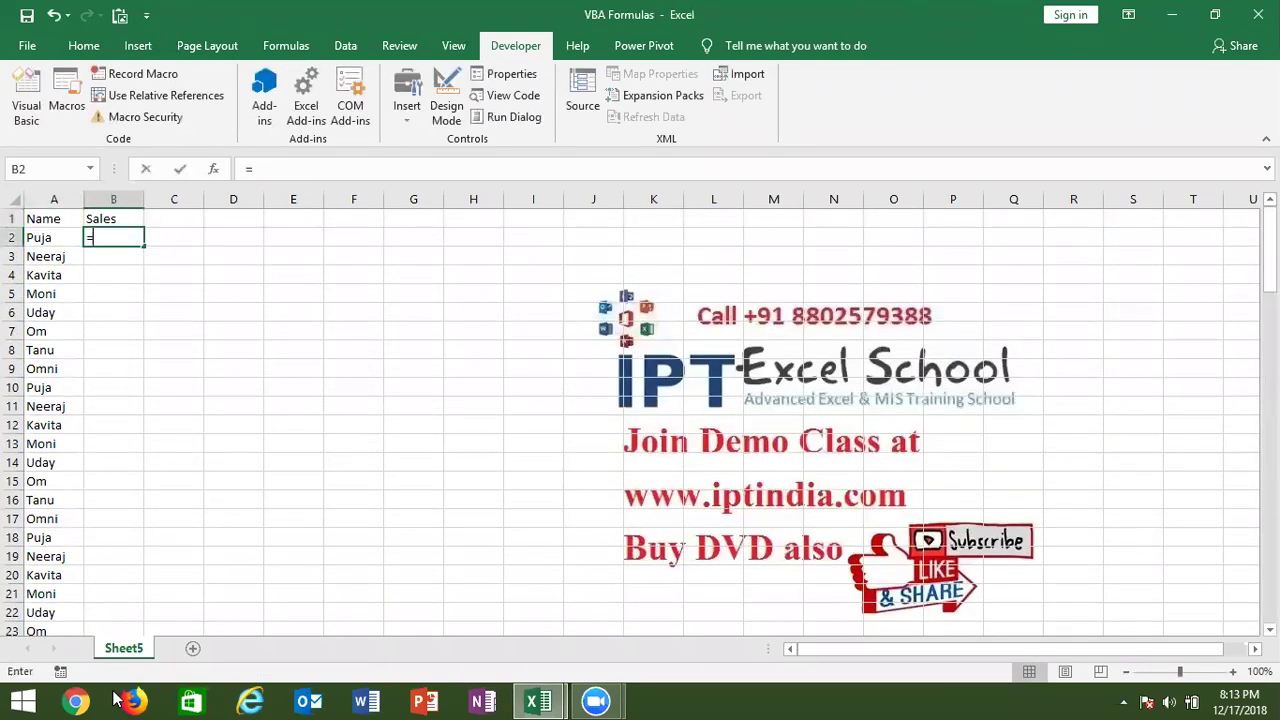
text(ra)
key(Down)
key(Down)
key(Tab)
text(10)
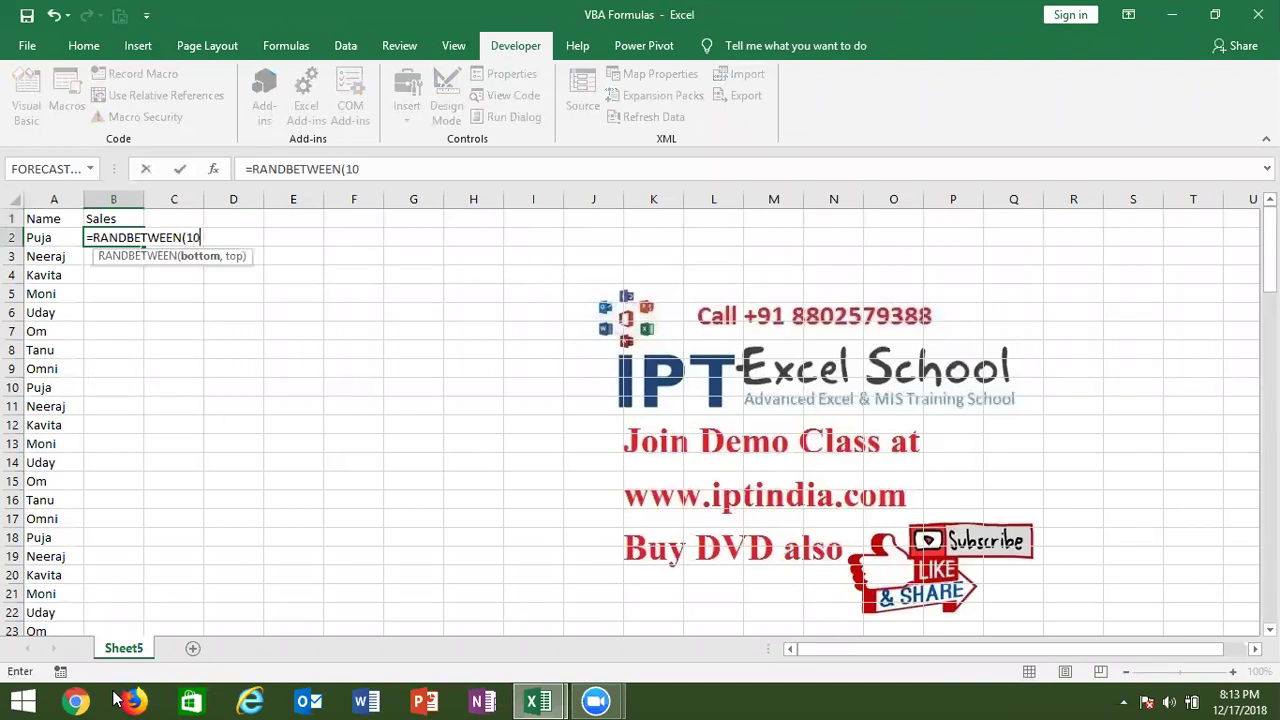
text(,90)
key(Return)
key(Up)
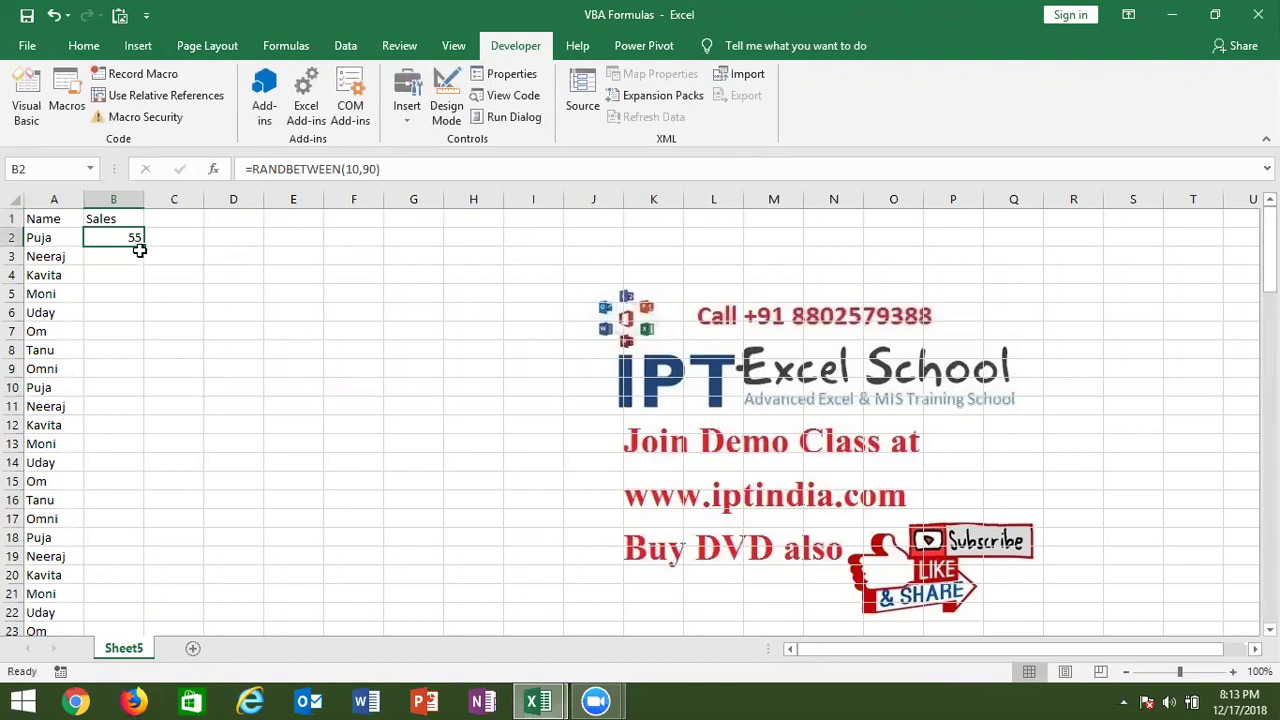
double_click(143, 247)
key(ctrl+c)
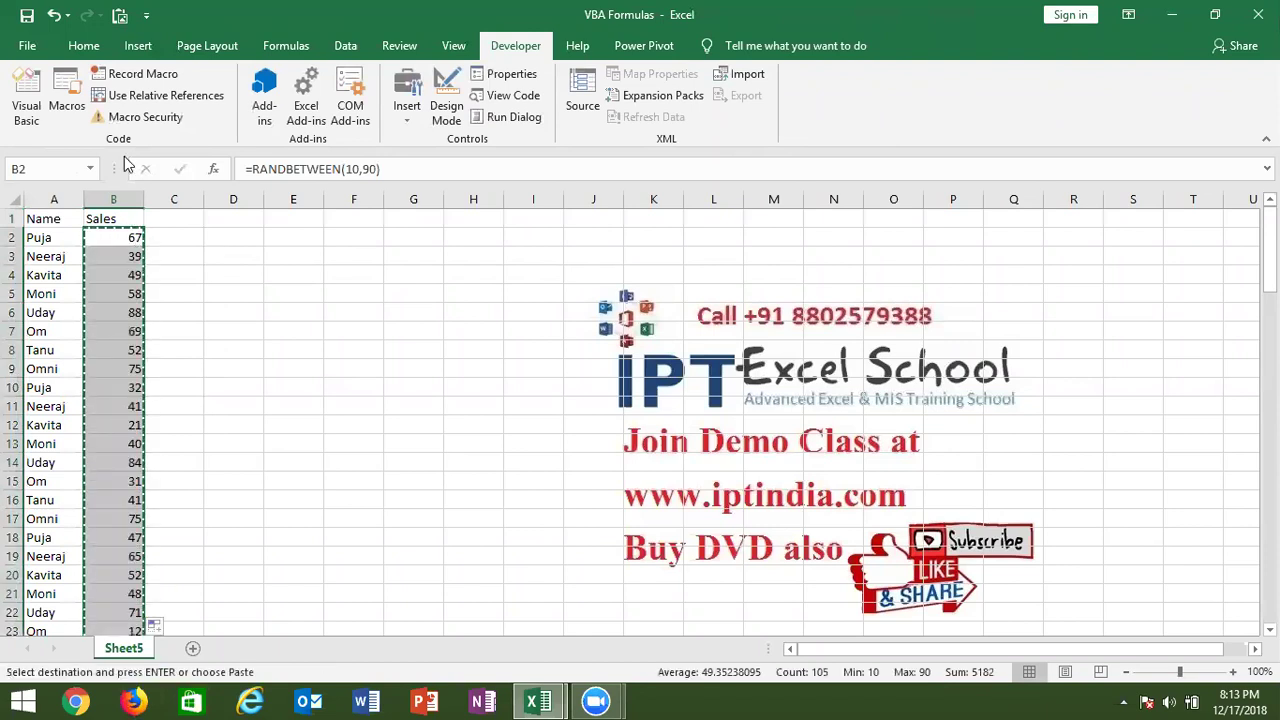
click(84, 45)
click(27, 121)
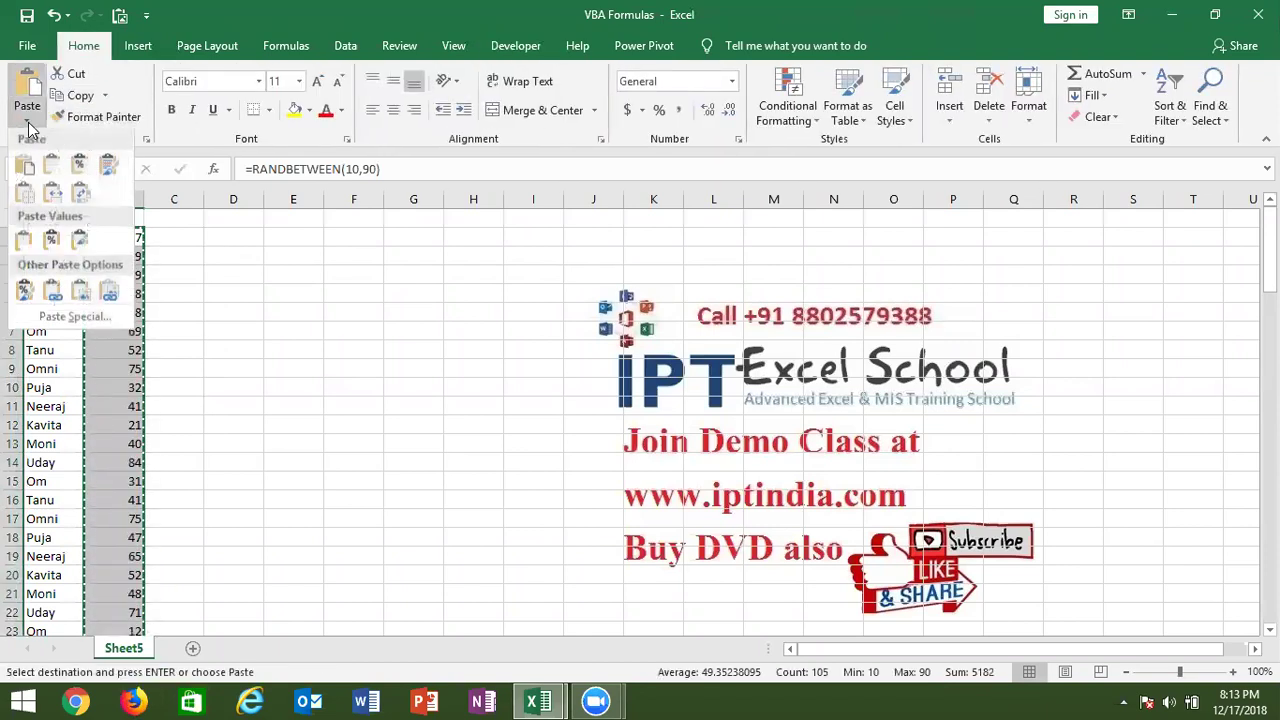
Paste the Sales numbers as fixed values and enter Puja in D3.
click(55, 245)
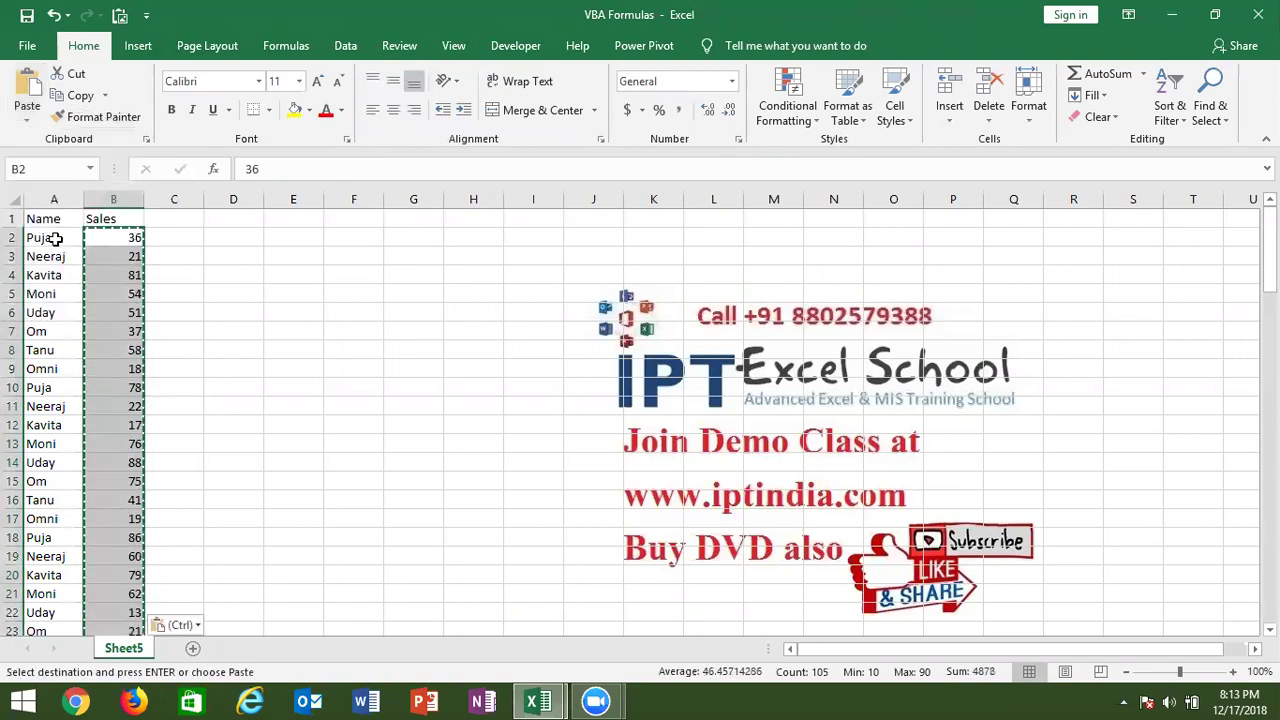
click(260, 256)
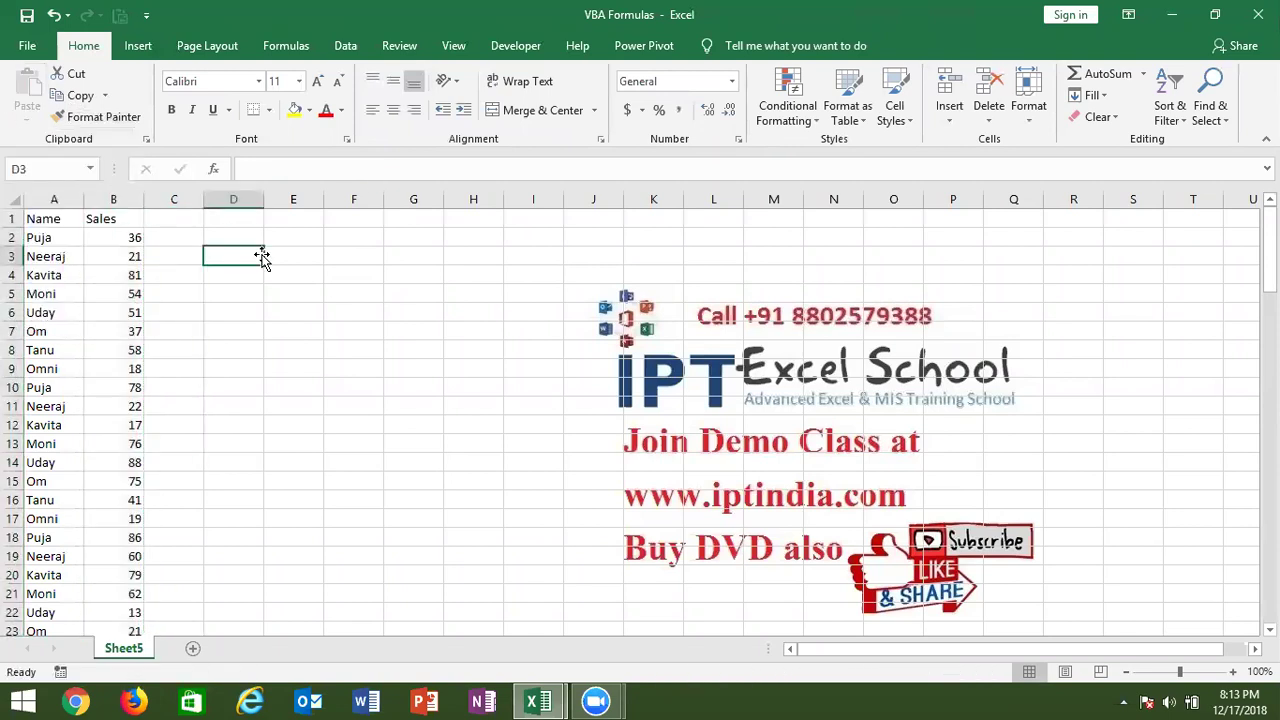
text(Puja)
key(Tab)
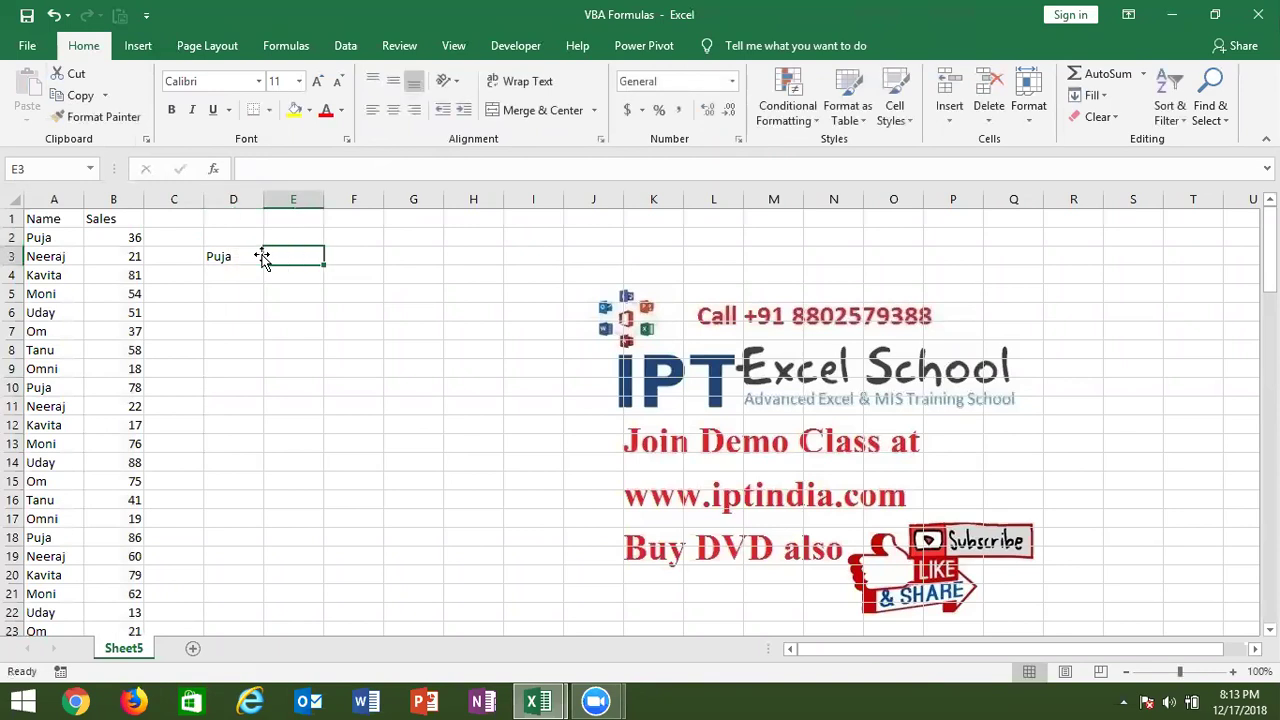
Enter =VLOOKUP(D3,A:B,2,0) in E3 to look up Puja's sales.
text(=vl)
key(Tab)
click(260, 256)
text(,)
drag(62, 198, 112, 194)
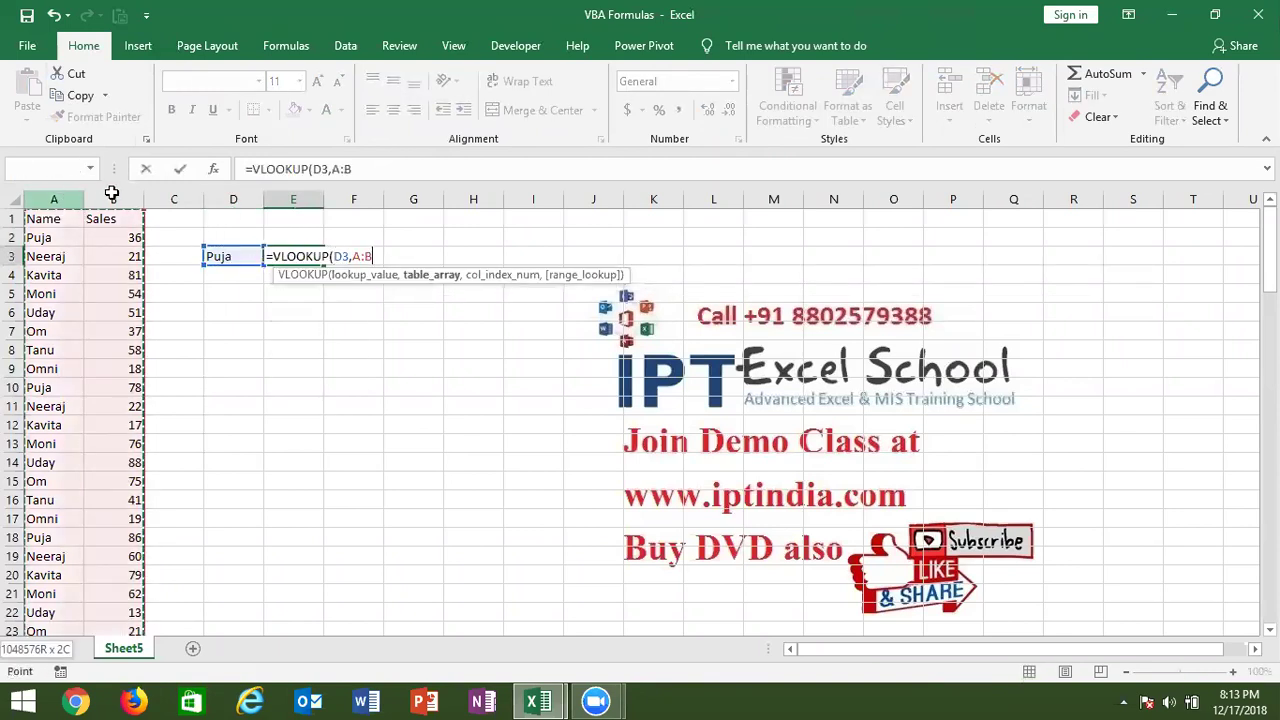
text(,20,)
key(BackSpace)
key(BackSpace)
text(,0)
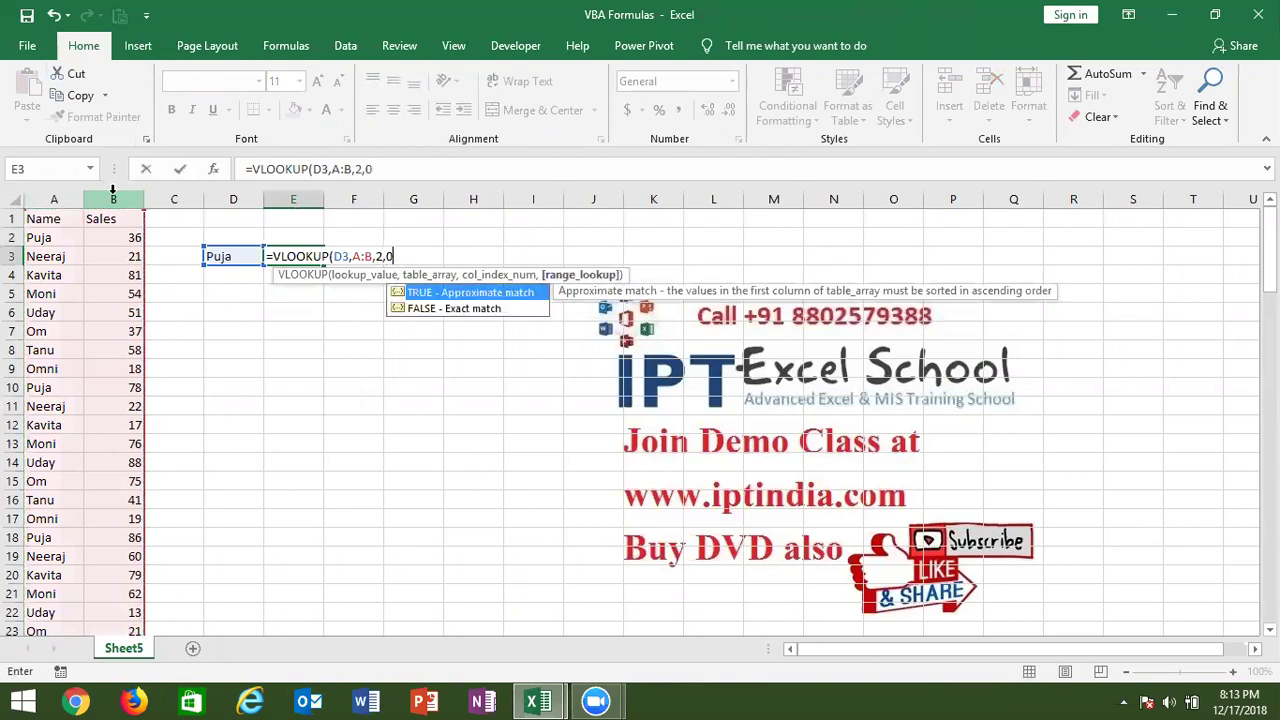
key(Return)
Move around the data with arrow keys, then clear the VLOOKUP formula from E3.
key(Down)
key(Down)
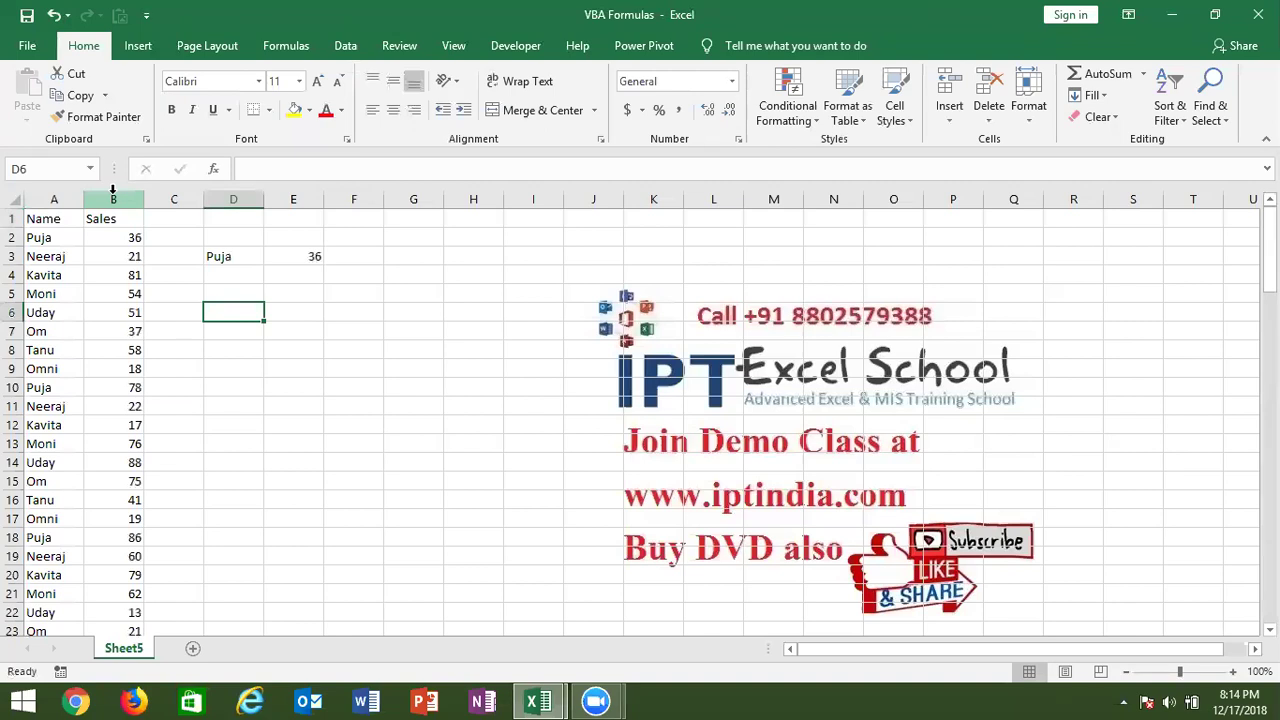
key(Up)
key(Down)
key(ctrl+Right)
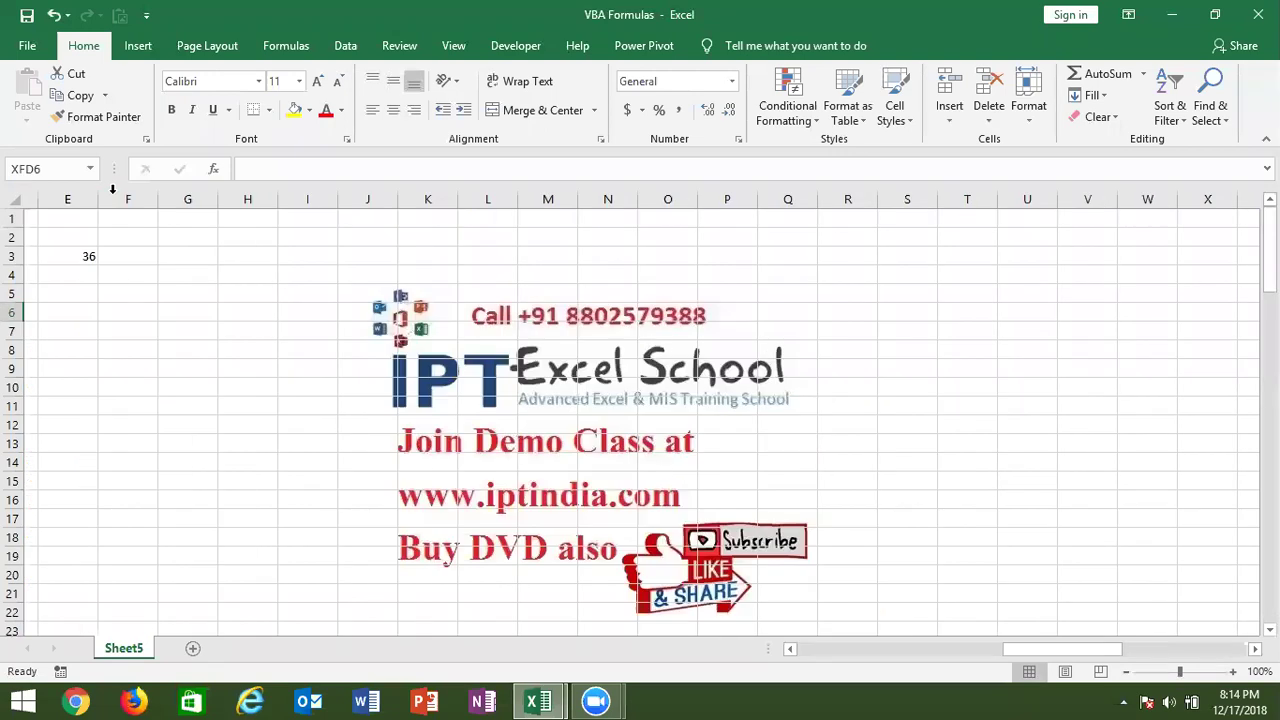
key(ctrl+Left)
key(Left)
key(Up)
key(Up)
key(Up)
key(Right)
key(Right)
key(Right)
key(Right)
key(Down)
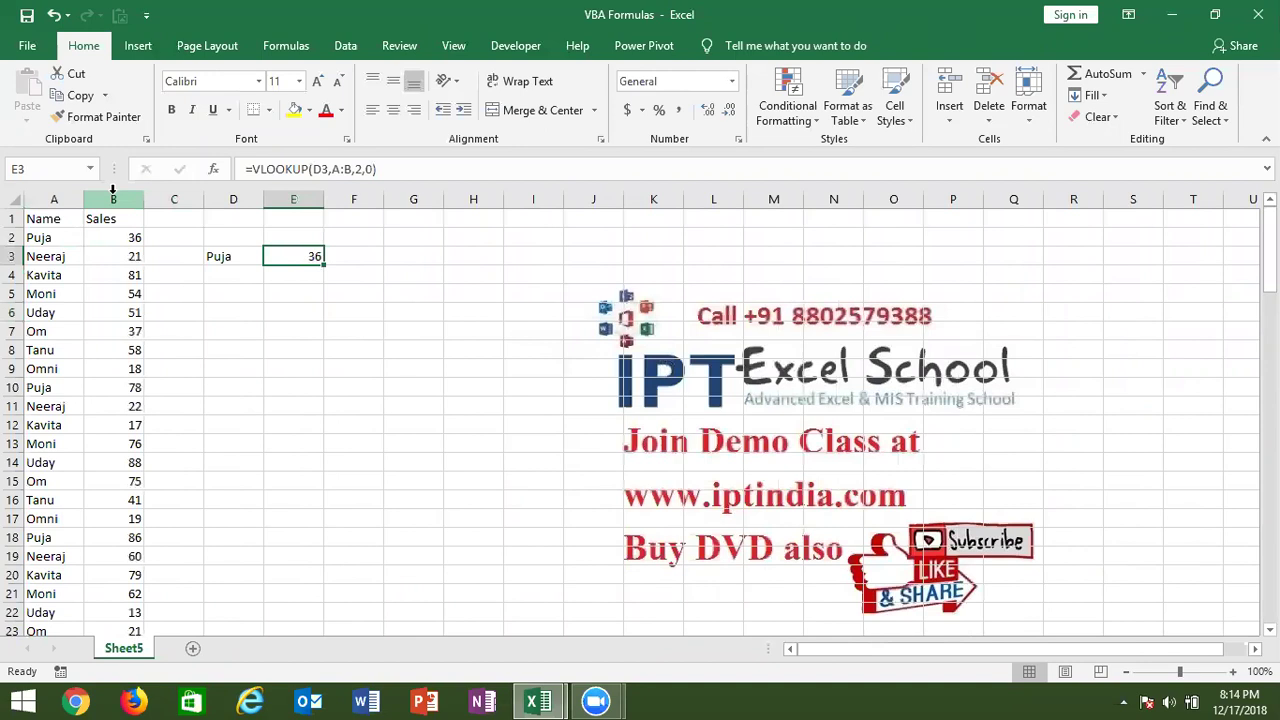
key(Delete)
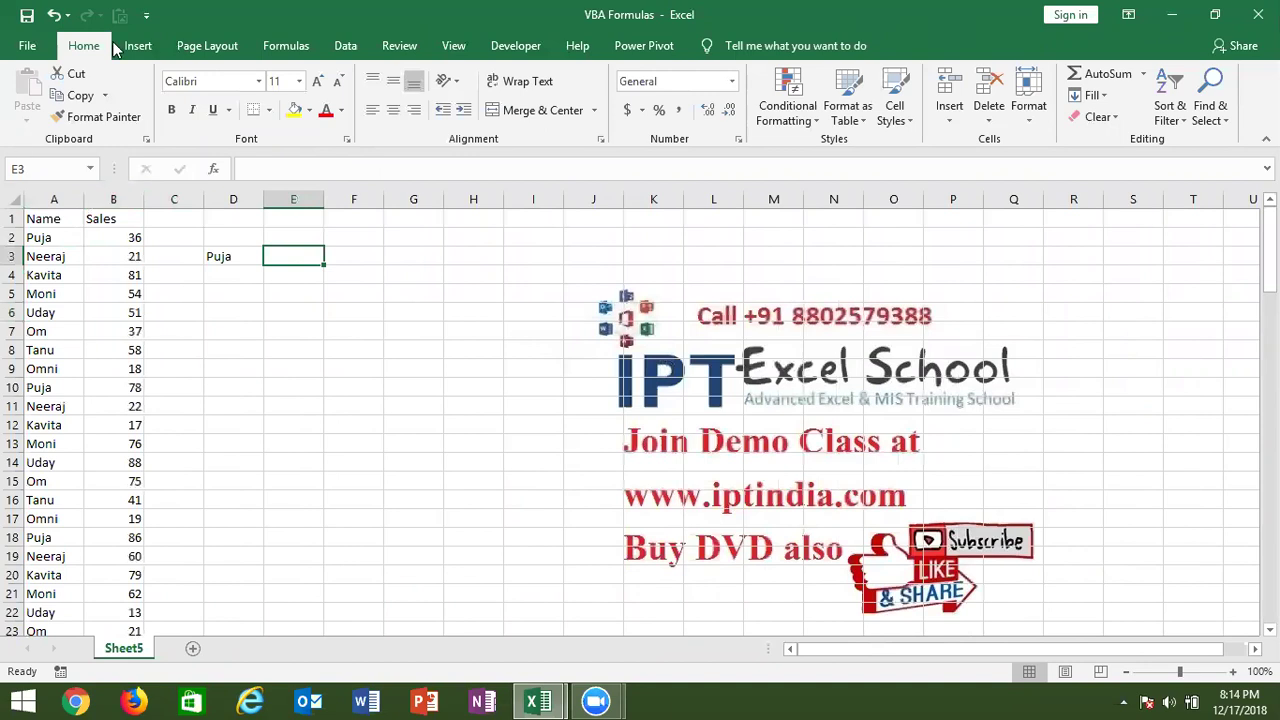
In the VBA editor, begin typing 'function VLA(v as ver' in Module1, dismissing the compile error.
click(515, 45)
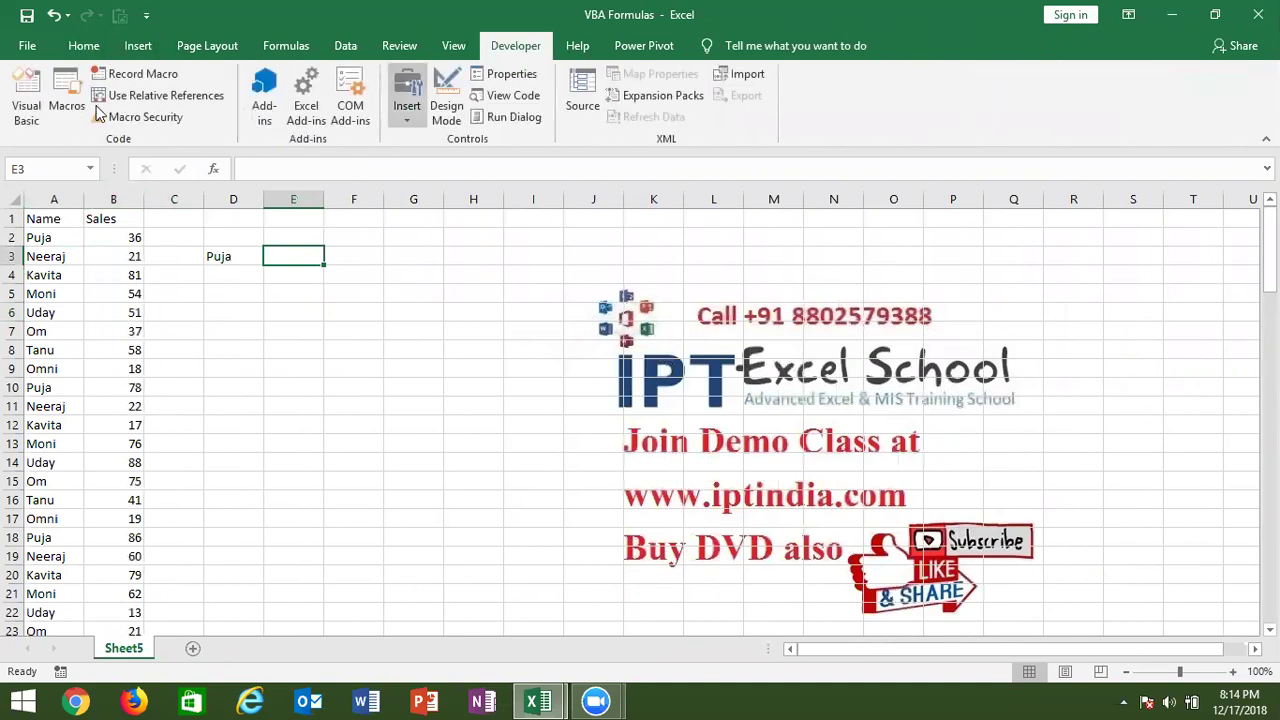
click(10, 113)
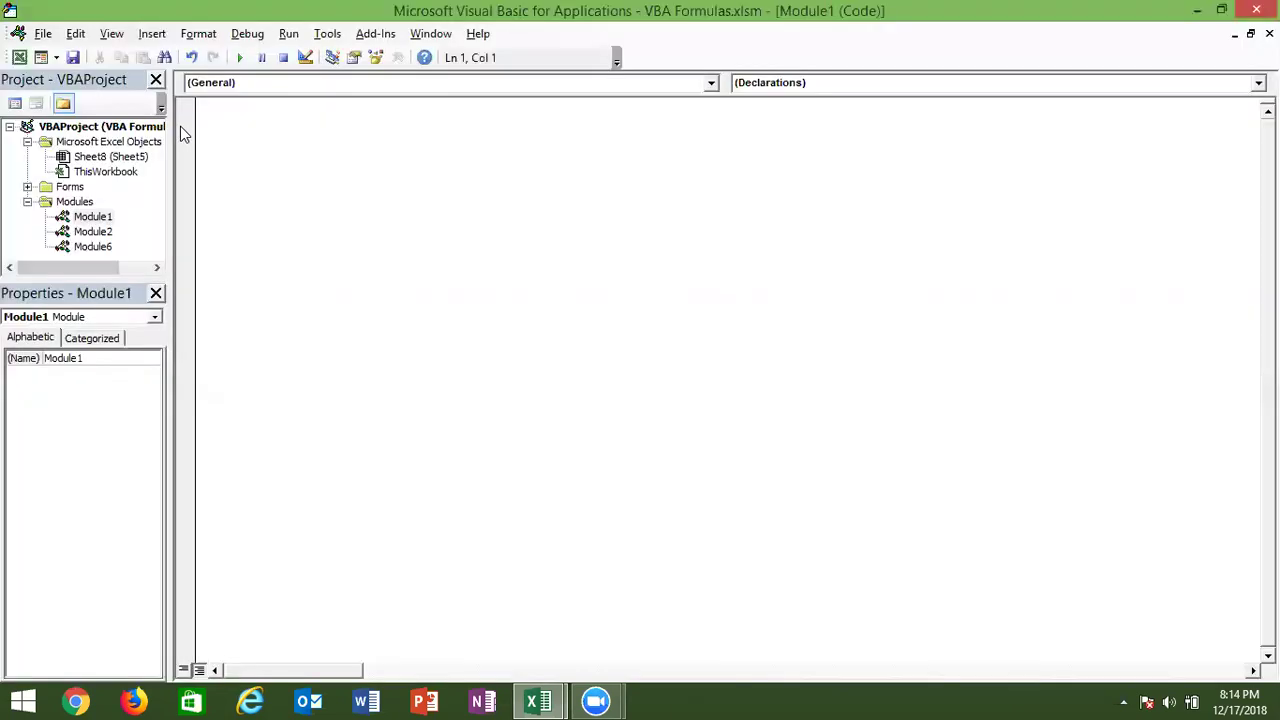
text(functio )
text(n)
key(alt+F11)
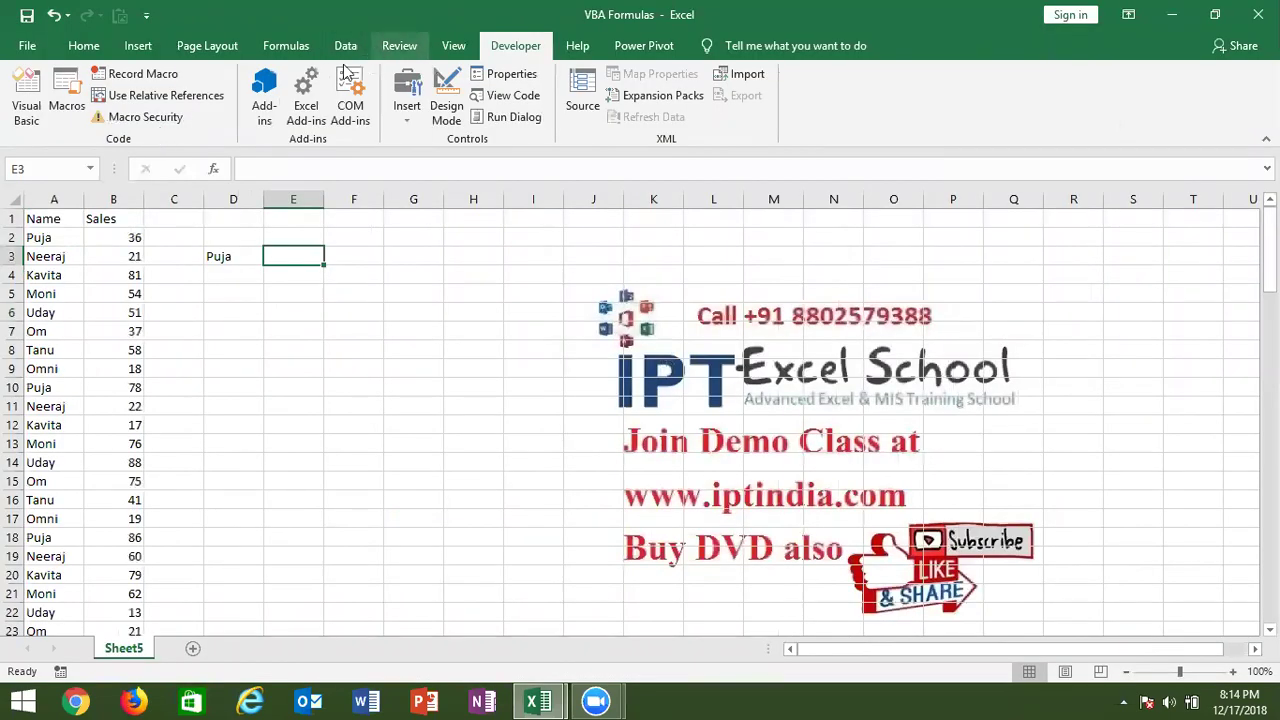
click(40, 117)
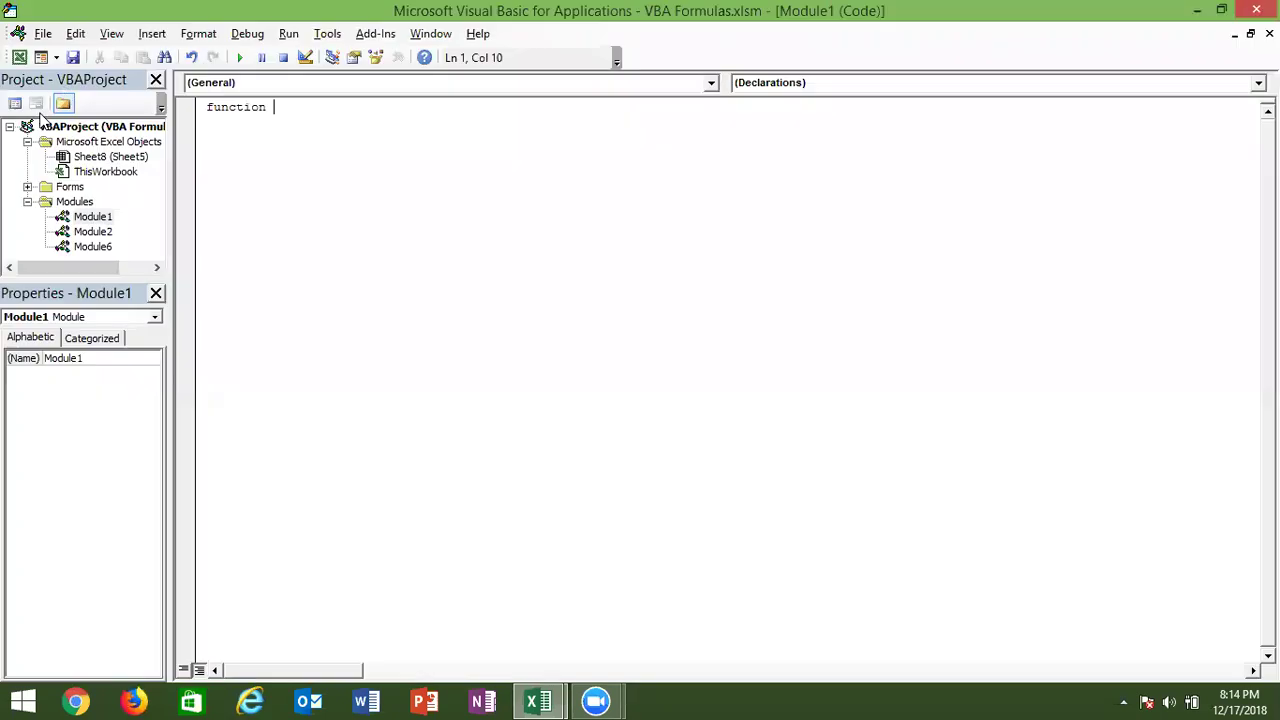
click(152, 34)
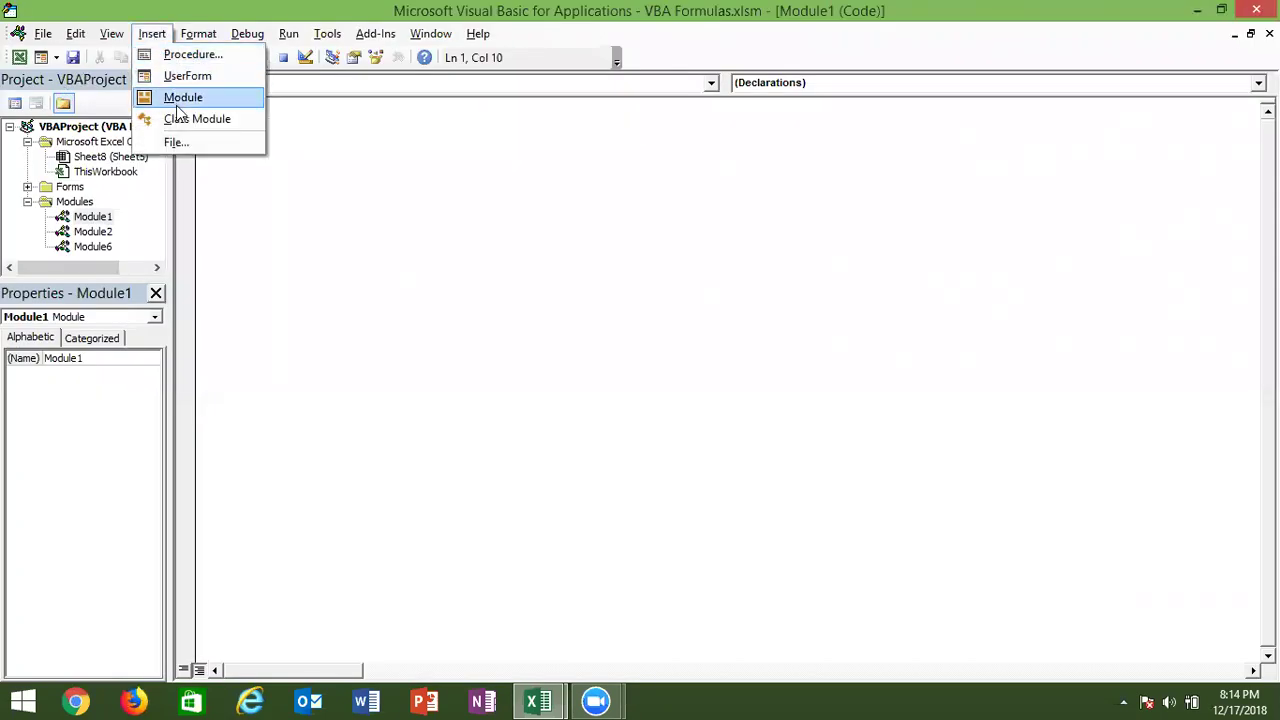
click(283, 208)
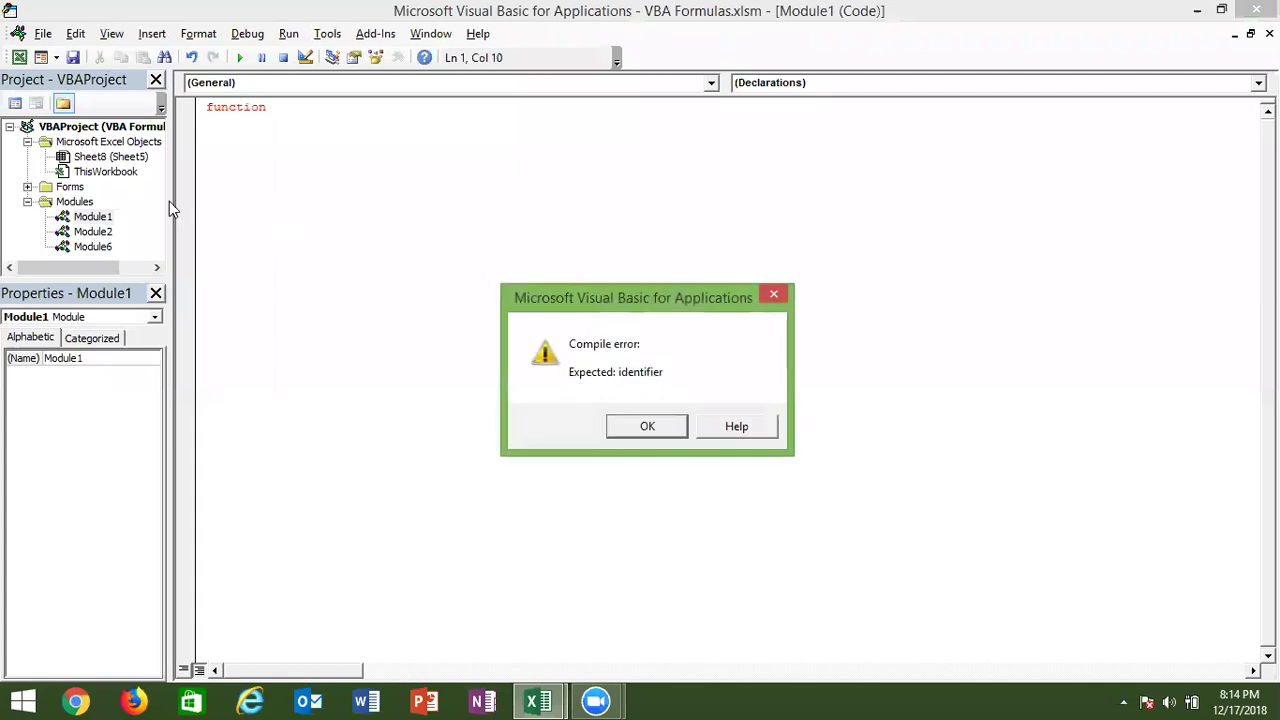
key(Return)
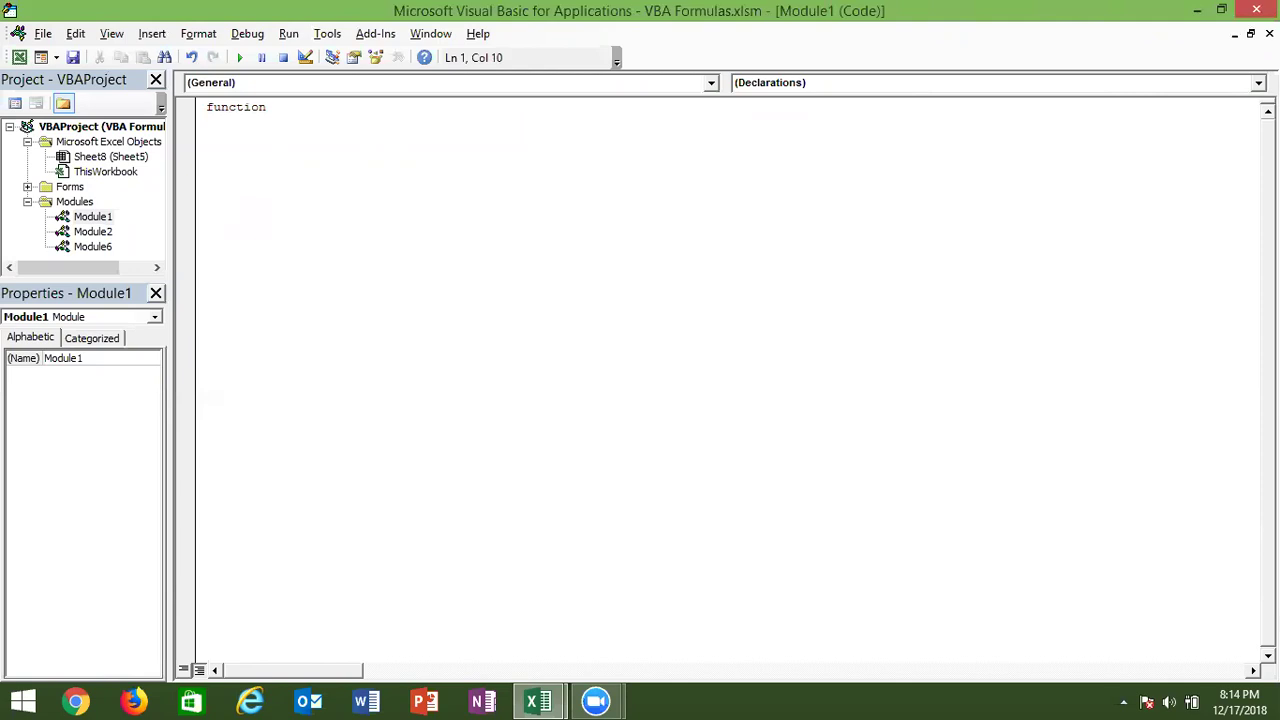
text(VLA)
text(()
text(v as )
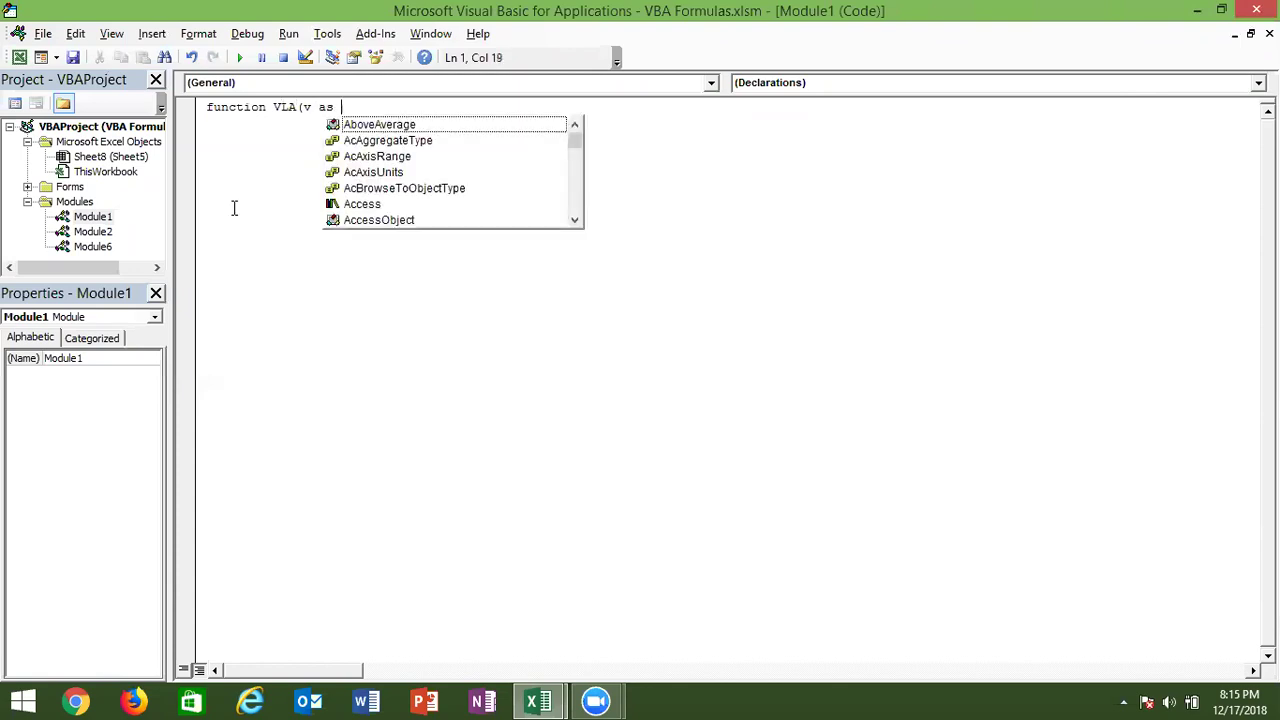
text(ve)
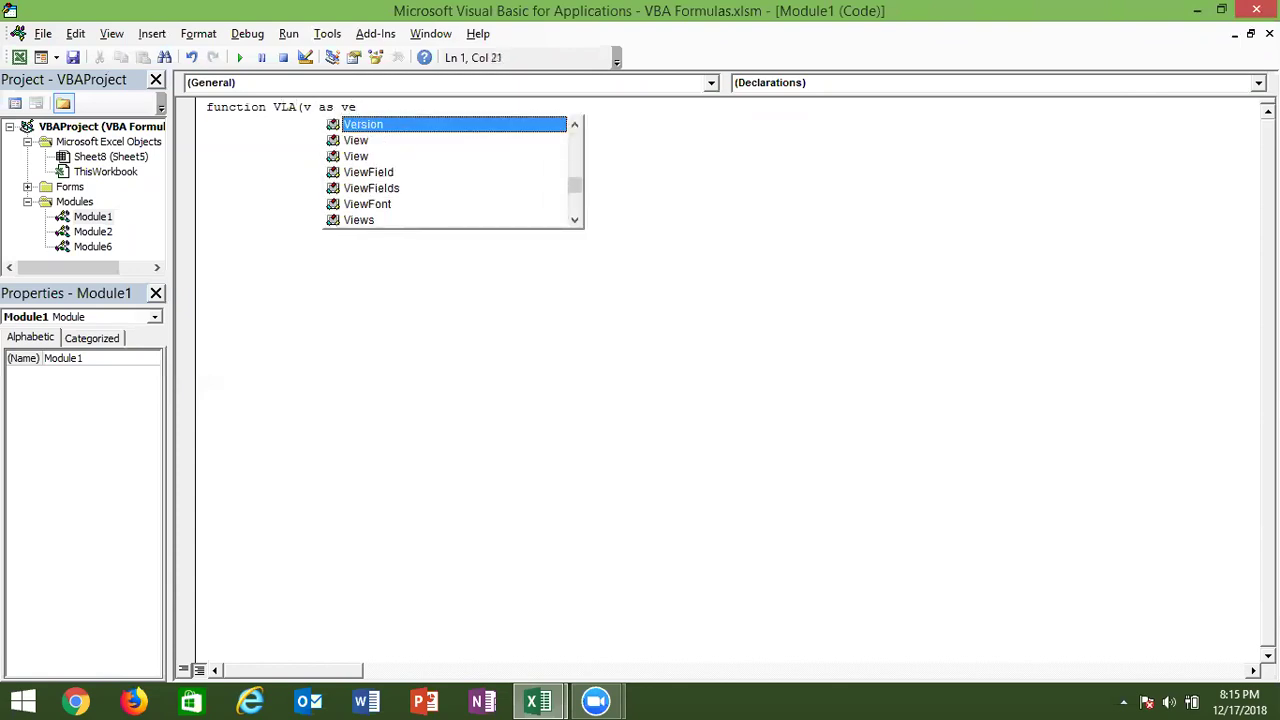
text(r)
Complete the VLA declaration with v As Variant, r As Range and c As Integer.
key(BackSpace)
key(BackSpace)
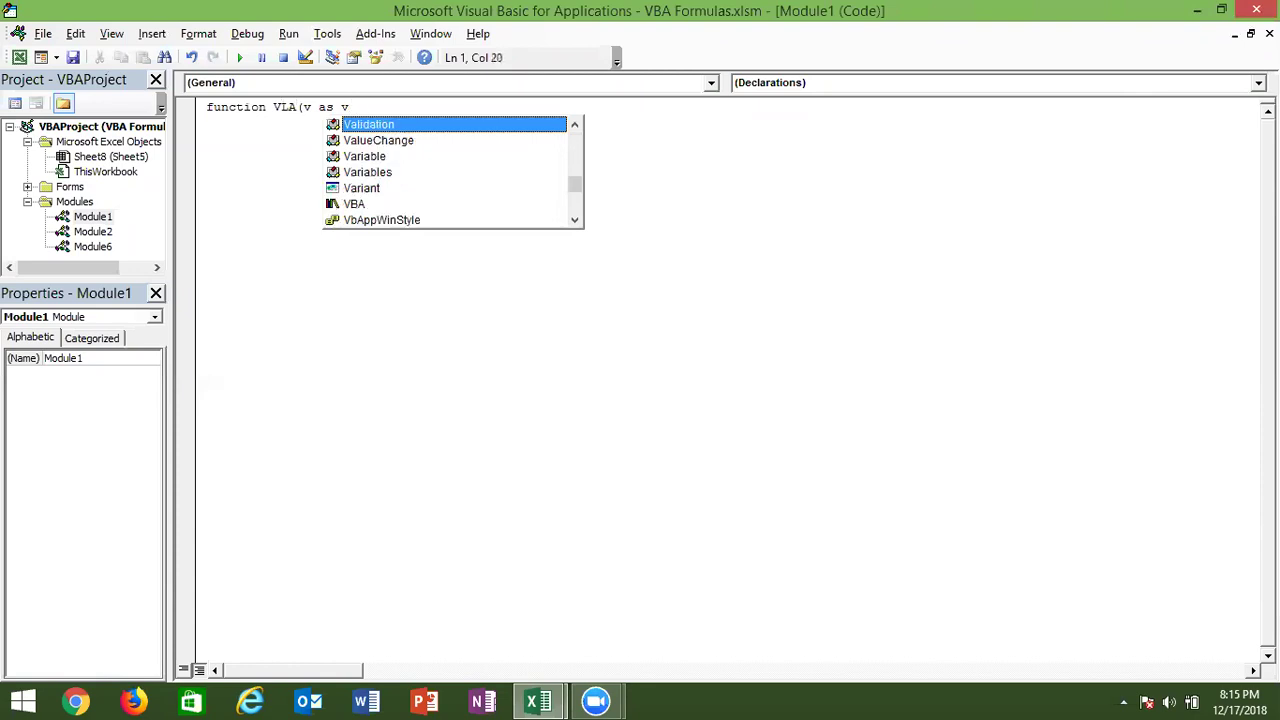
key(Down)
key(Down)
key(Down)
key(Down)
key(Tab)
text(,)
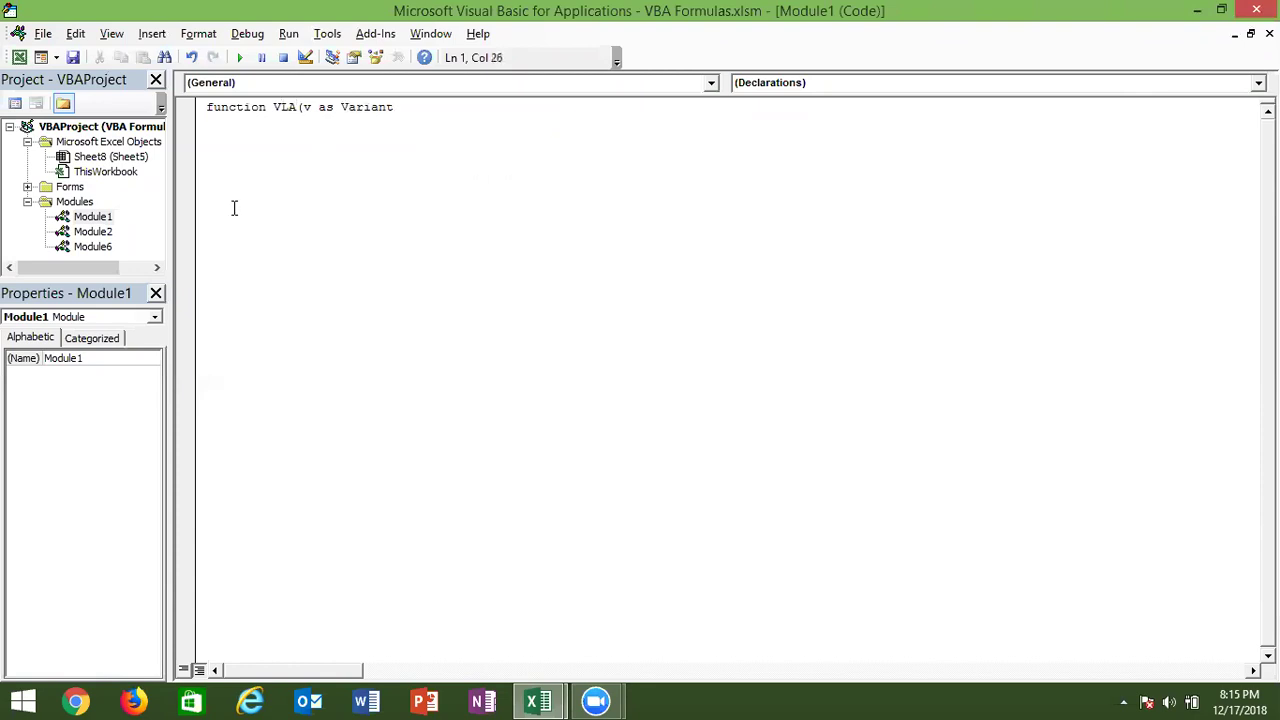
text(r as ra)
key(Tab)
text(,)
text(c as ind)
key(Tab)
key(BackSpace)
key(BackSpace)
key(BackSpace)
key(BackSpace)
key(BackSpace)
key(ctrl+j)
text(ian)
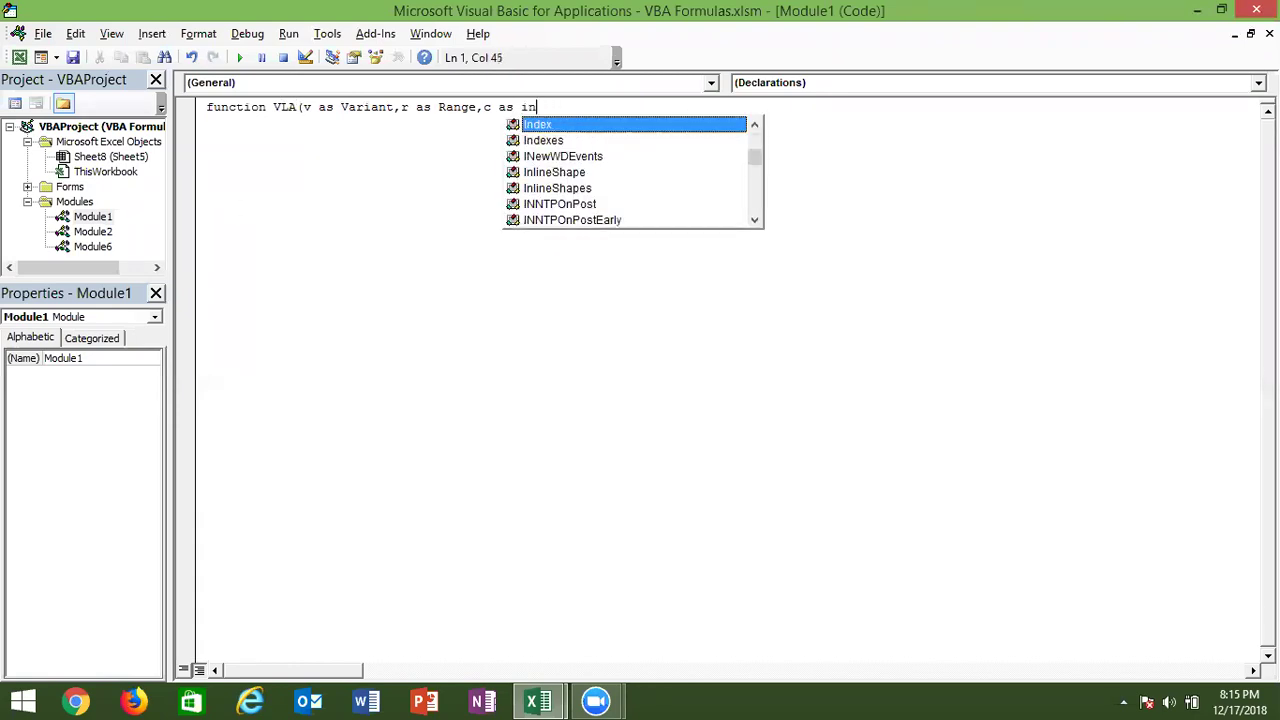
text(t)
key(Tab)
text())
key(Return)
key(Return)
key(Return)
key(Return)
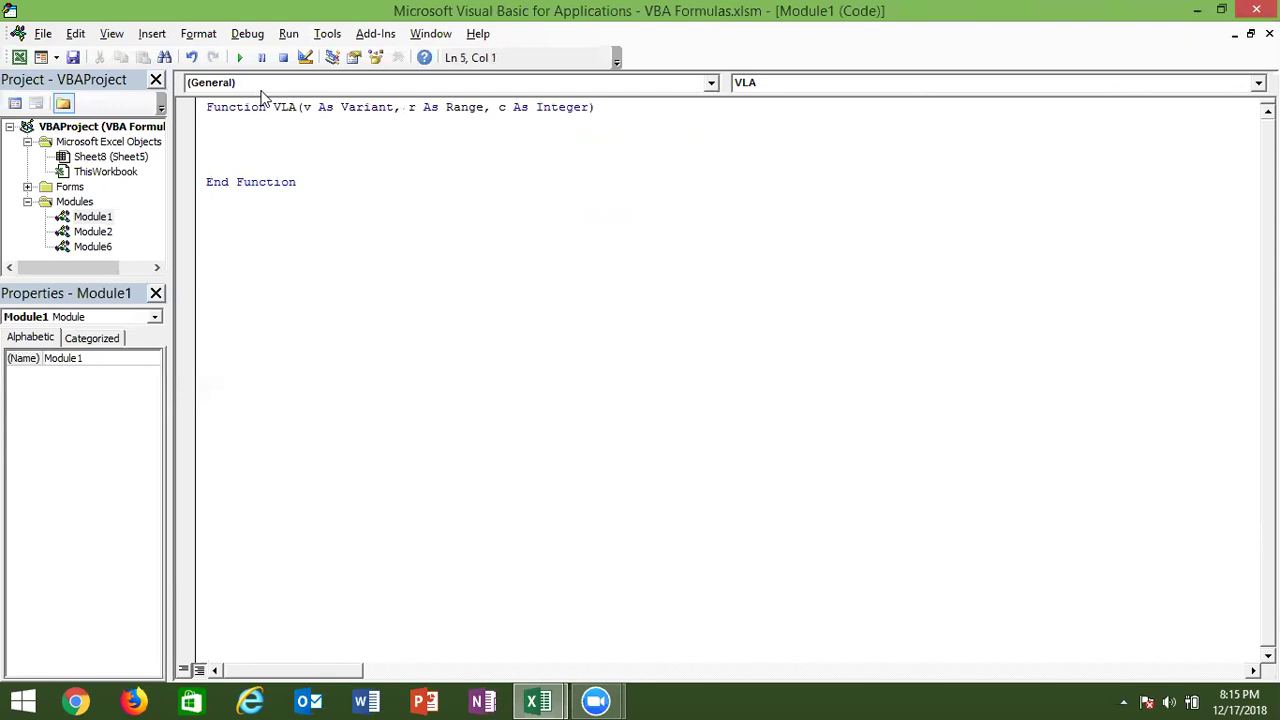
Highlight the parameter v in the VLA declaration, then switch back to Excel.
click(282, 106)
double_click(306, 106)
key(alt+F11)
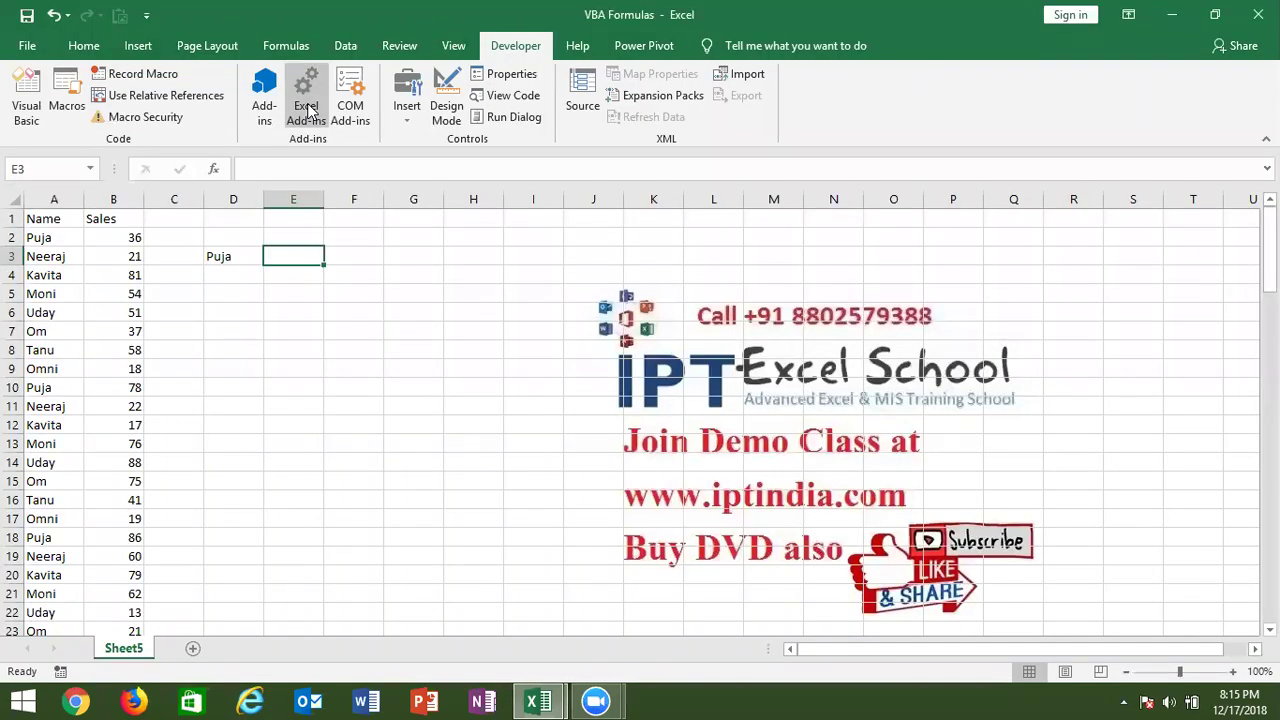
Build =VLA(D3,A2:A106,1) in E3 using D3 and the A2:A106 range; it returns 0.
text(=VLA()
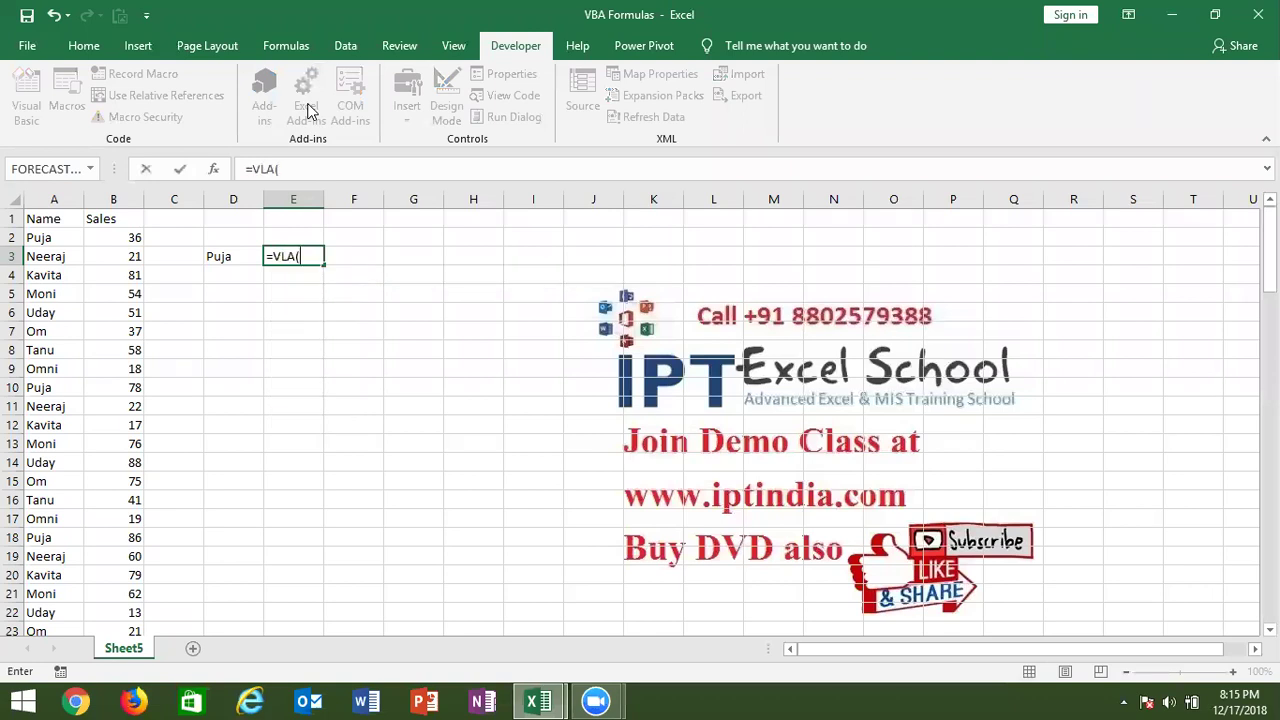
key(Left)
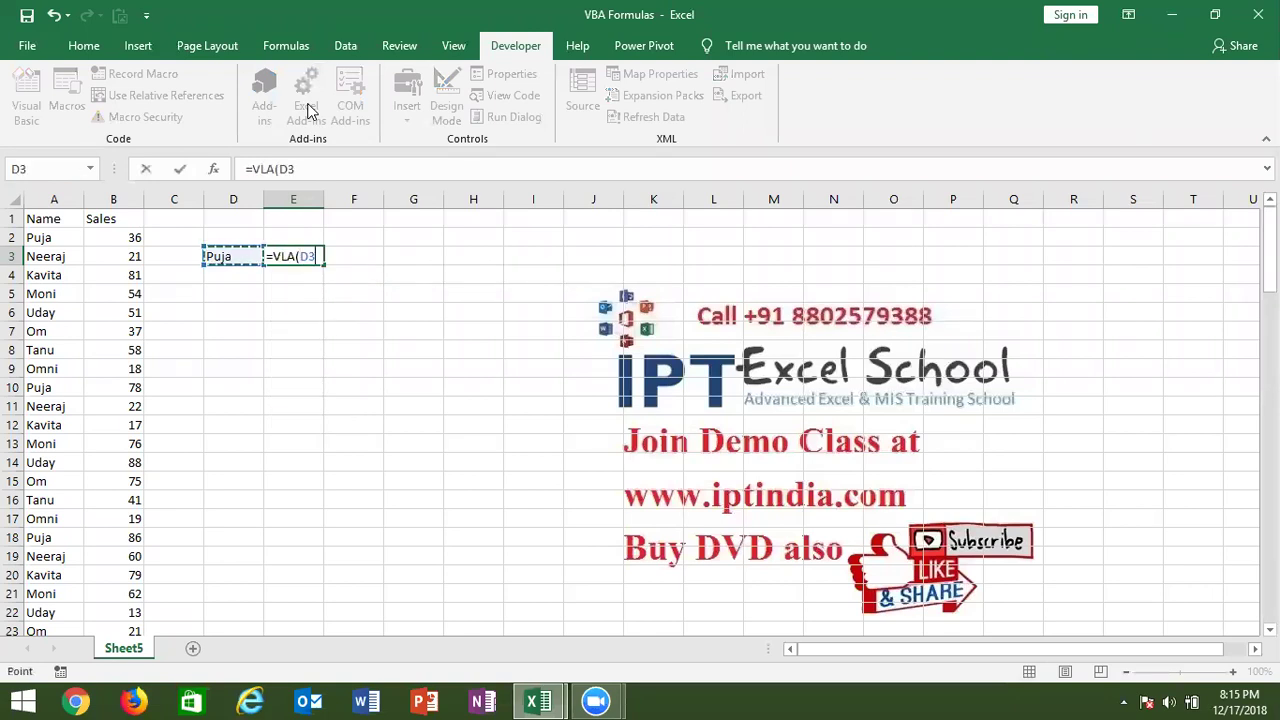
text(,)
key(alt)
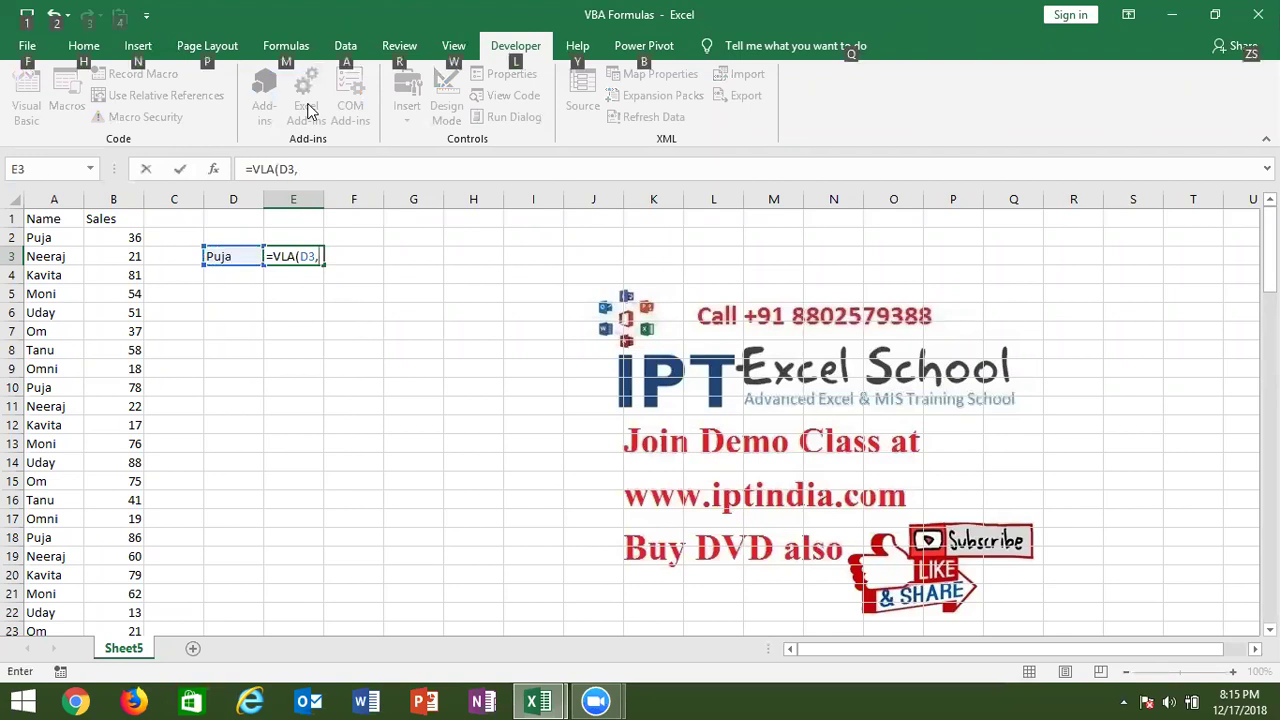
key(alt)
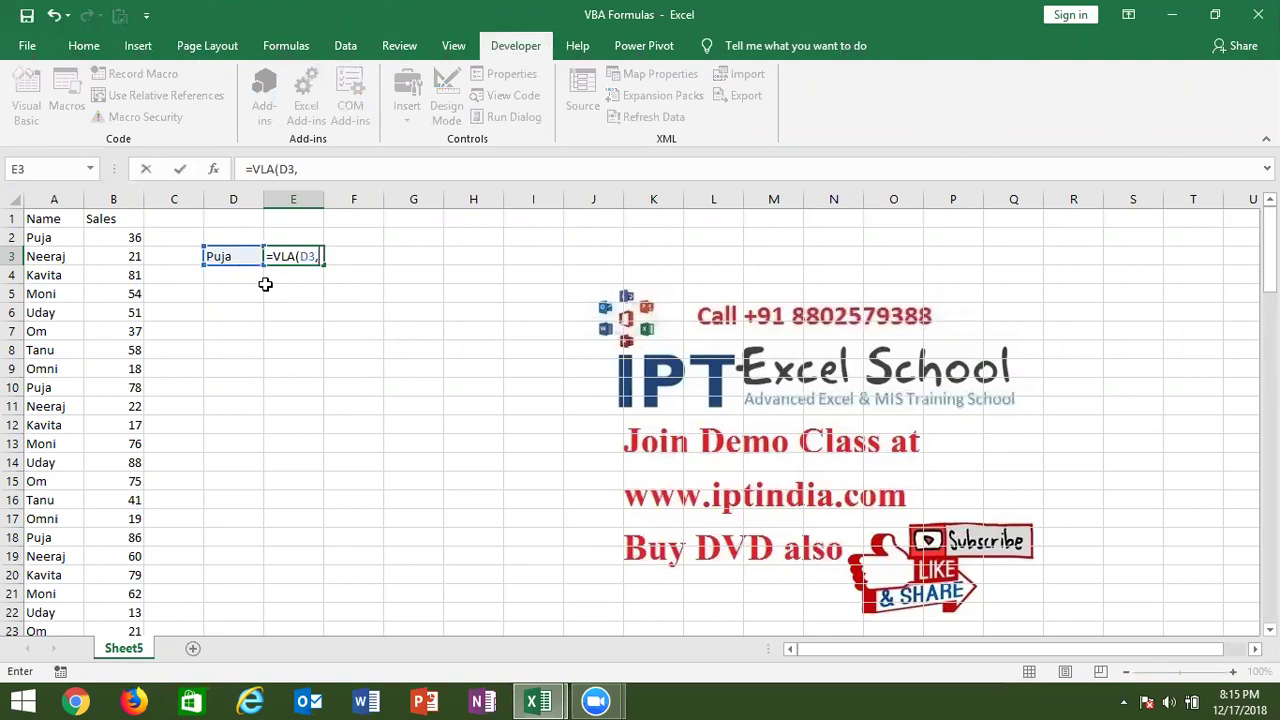
click(51, 237)
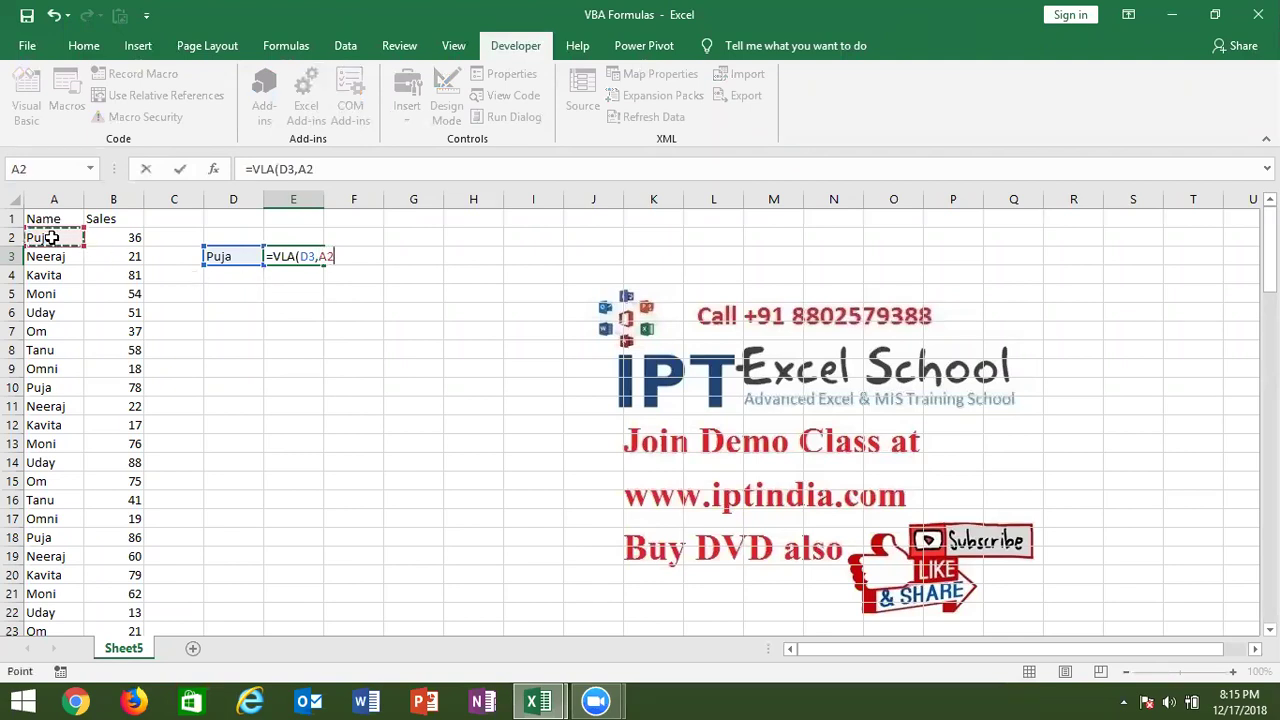
key(ctrl+shift+Down)
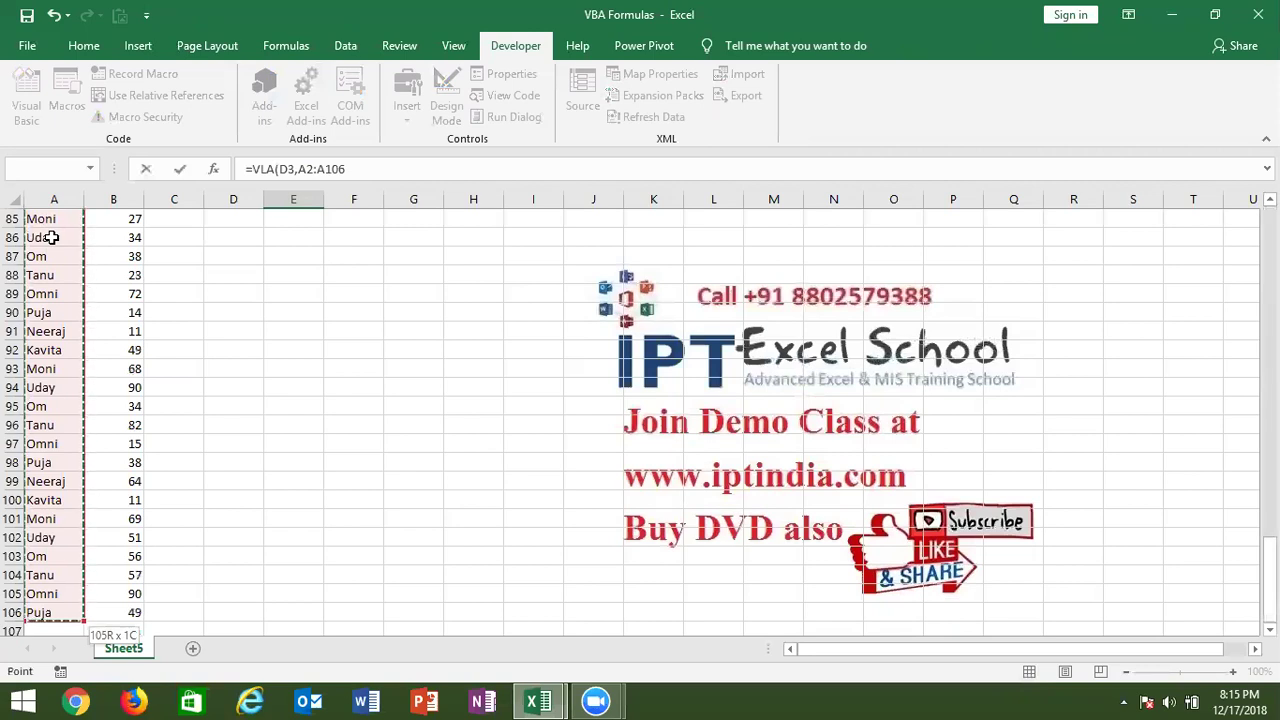
text(,1)
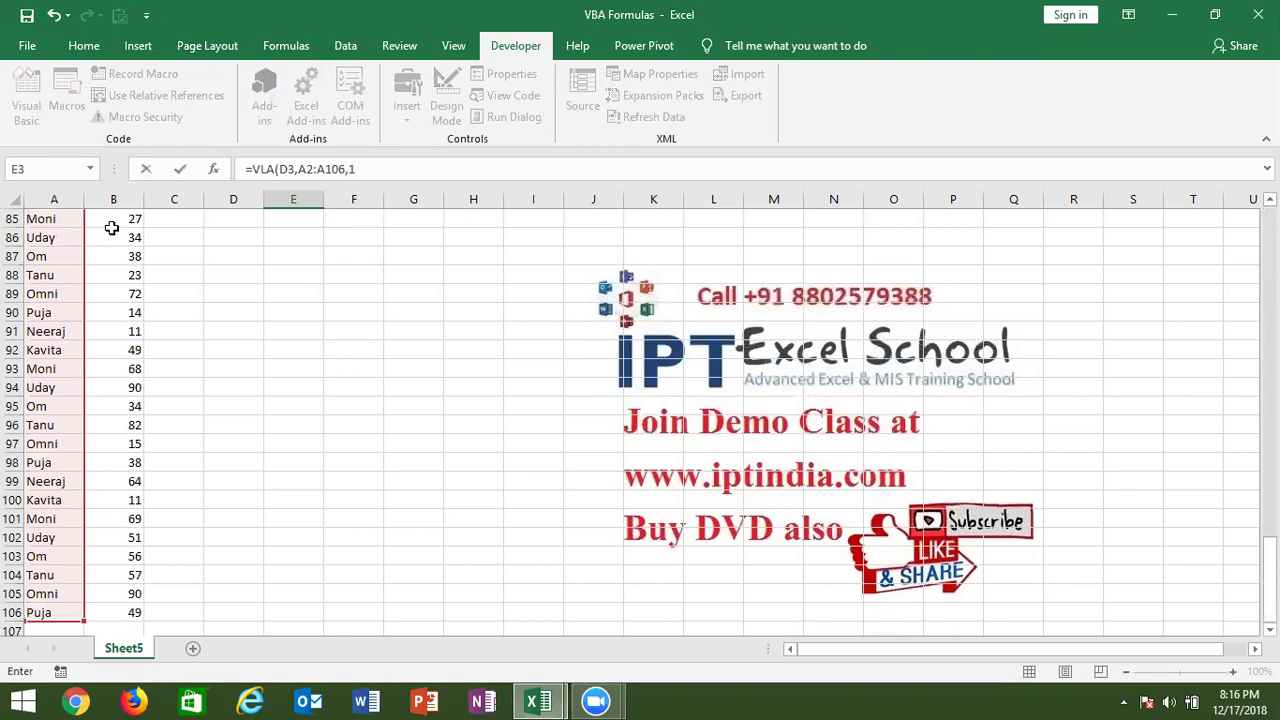
key(Return)
key(Up)
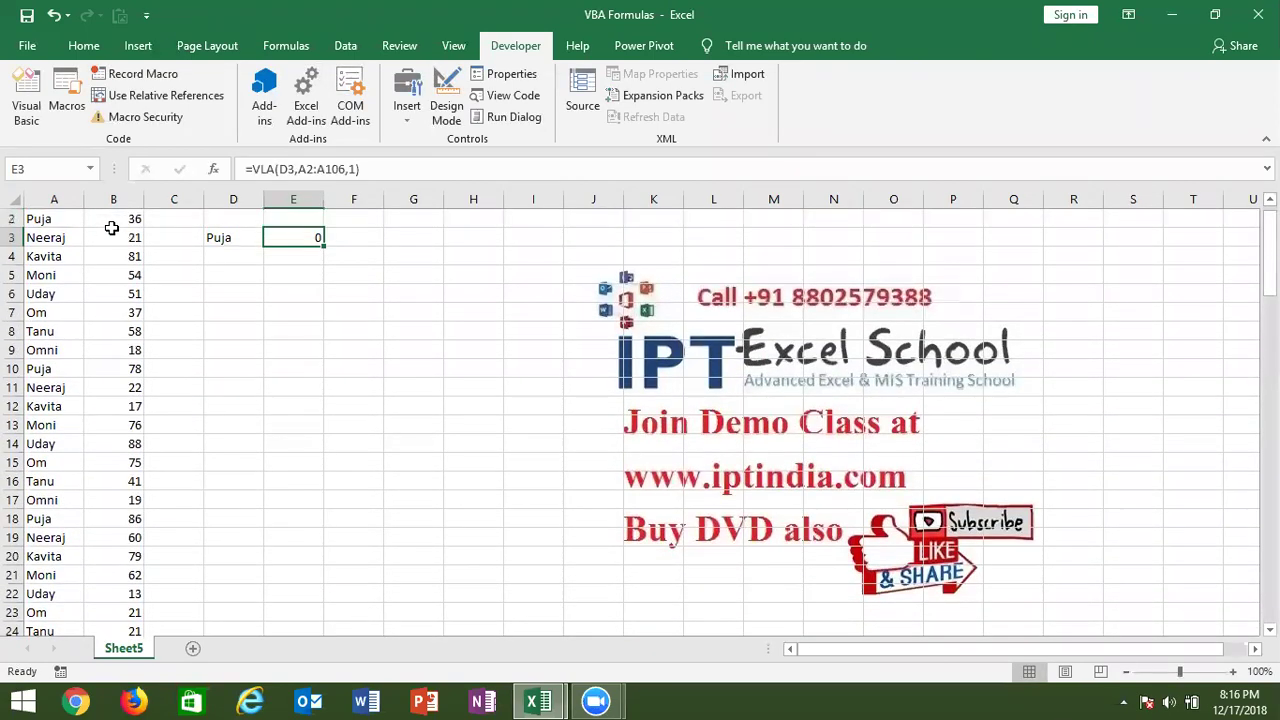
key(alt+F11)
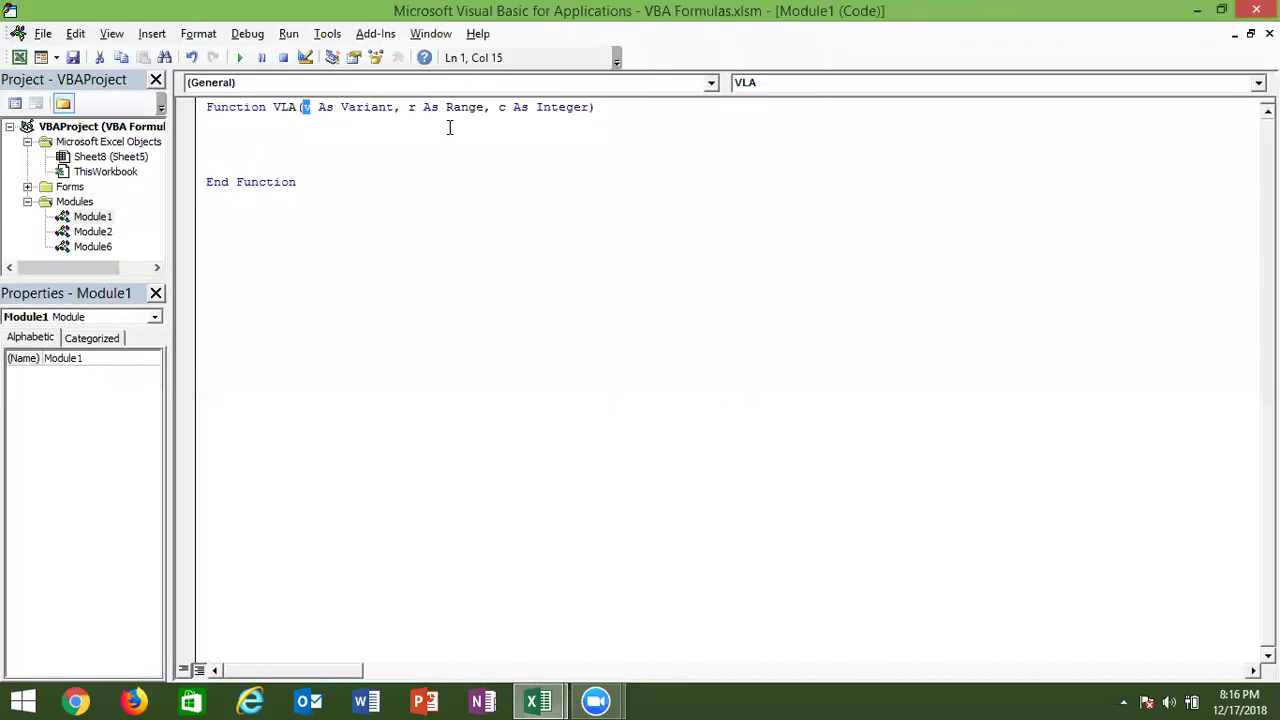
click(313, 129)
double_click(306, 107)
double_click(411, 107)
double_click(502, 107)
click(362, 129)
Declare an Integer variable at the start of VLA's body.
key(Return)
key(Return)
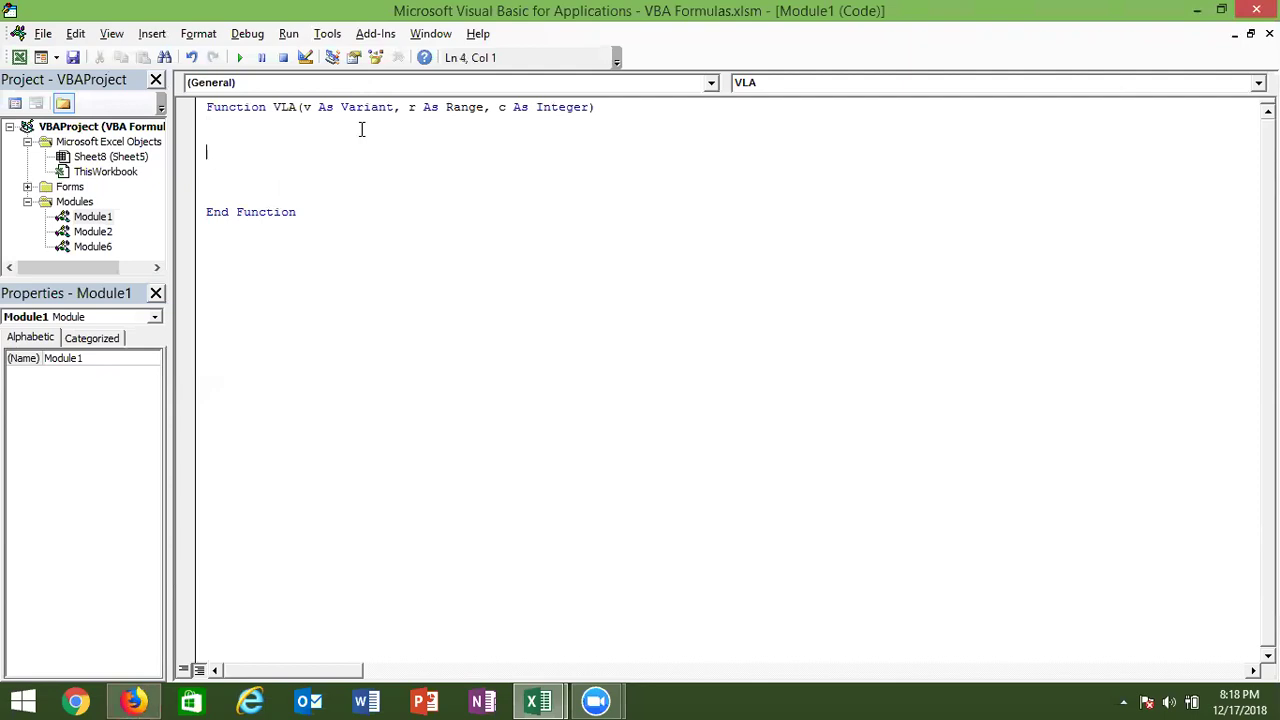
key(alt+F11)
key(alt+F11)
text(dim r a)
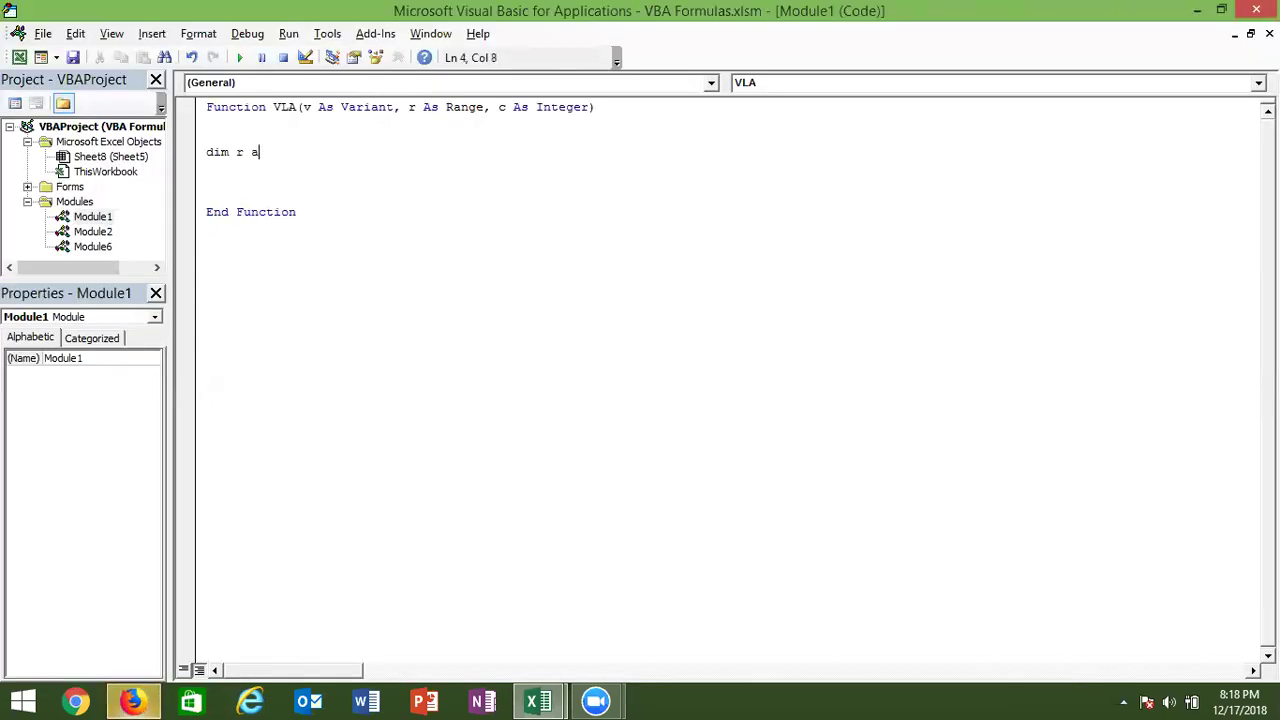
text(s i)
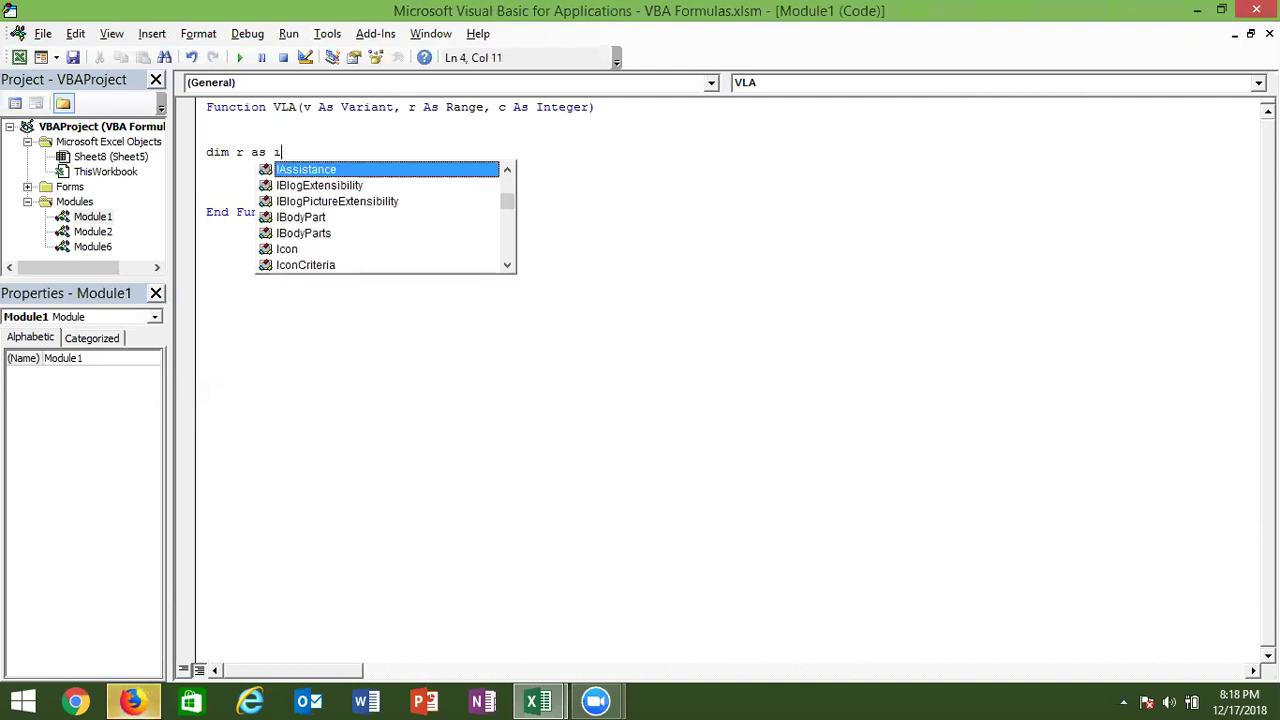
text(nd)
key(Tab)
key(Return)
key(Return)
key(BackSpace)
key(BackSpace)
key(BackSpace)
key(BackSpace)
key(BackSpace)
key(BackSpace)
key(BackSpace)
Rename the variable to k and add a For Each k In r ... Next k loop.
key(BackSpace)
text(in)
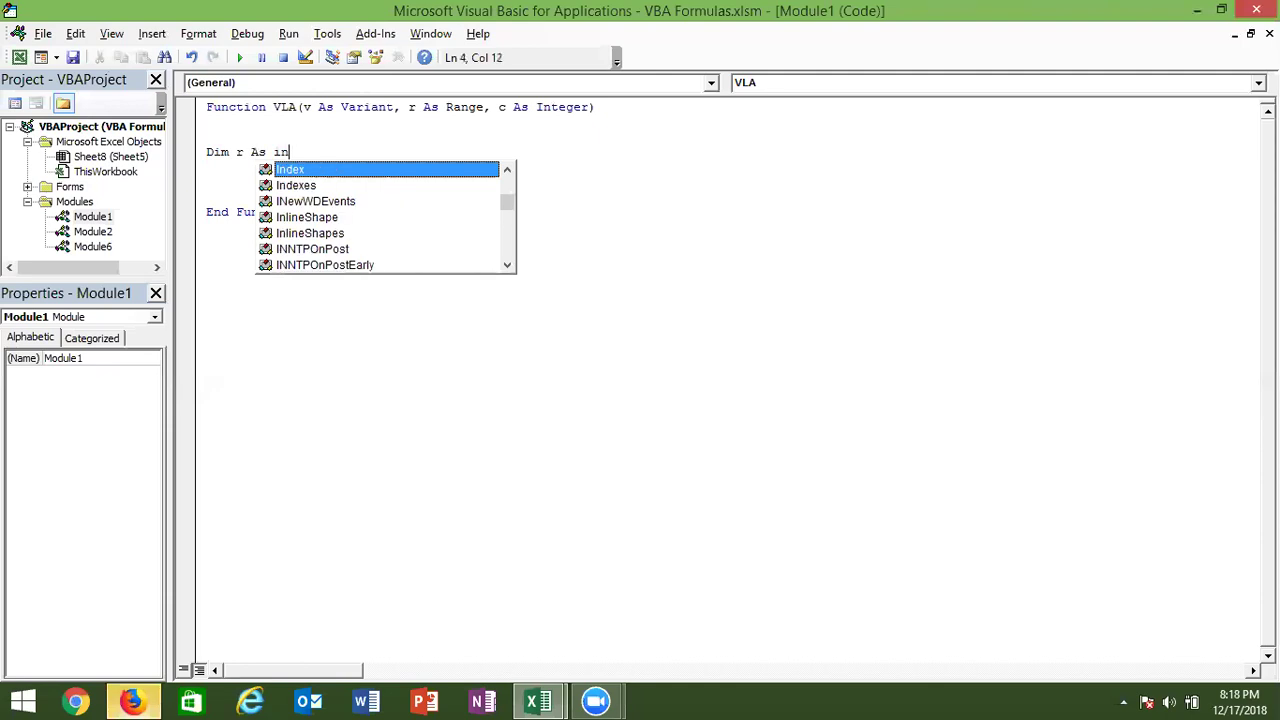
text(t)
key(Tab)
key(Return)
key(Return)
text(for)
key(BackSpace)
key(BackSpace)
key(BackSpace)
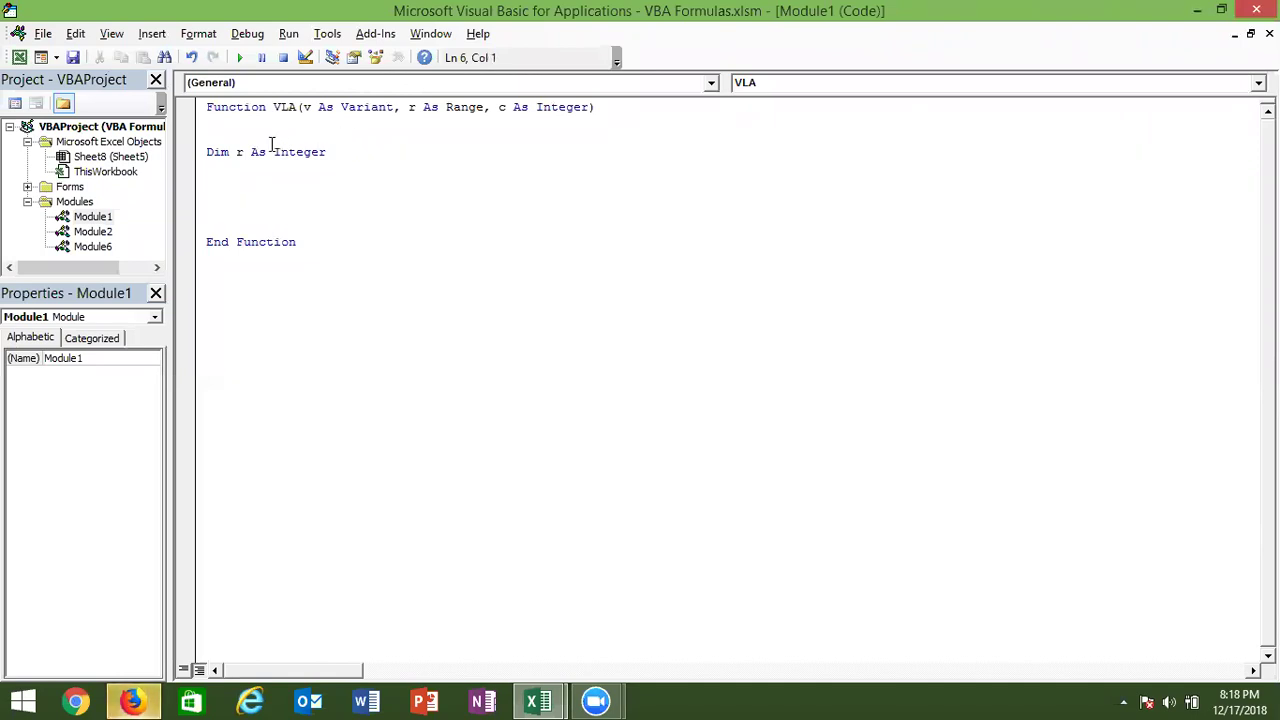
double_click(238, 152)
text(k)
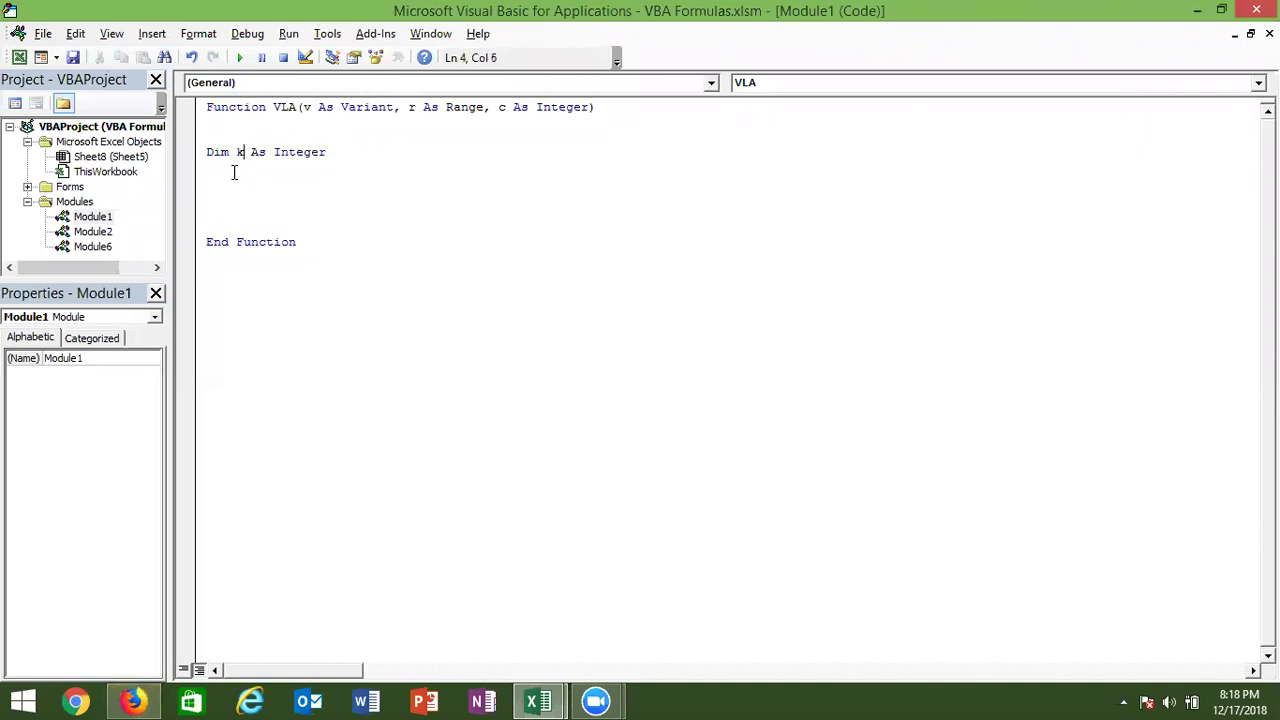
click(228, 194)
text(dim k)
key(BackSpace)
key(BackSpace)
key(BackSpace)
key(BackSpace)
key(BackSpace)
text(for eacj)
key(BackSpace)
text(h k in )
text(r)
key(Return)
Declare p As String and begin an If k line inside the loop.
key(Return)
key(Return)
text(next k)
key(Up)
key(Return)
key(Up)
key(Up)
key(Up)
key(Up)
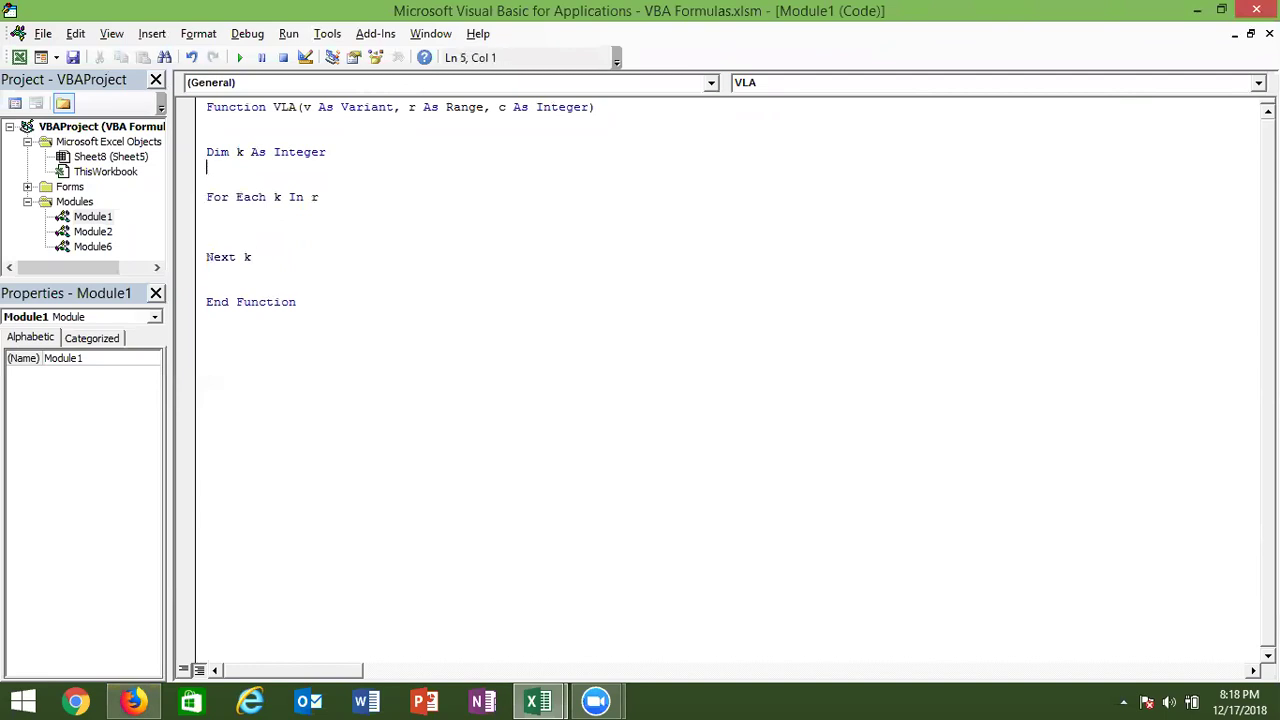
text(dim )
text(p)
text( as in)
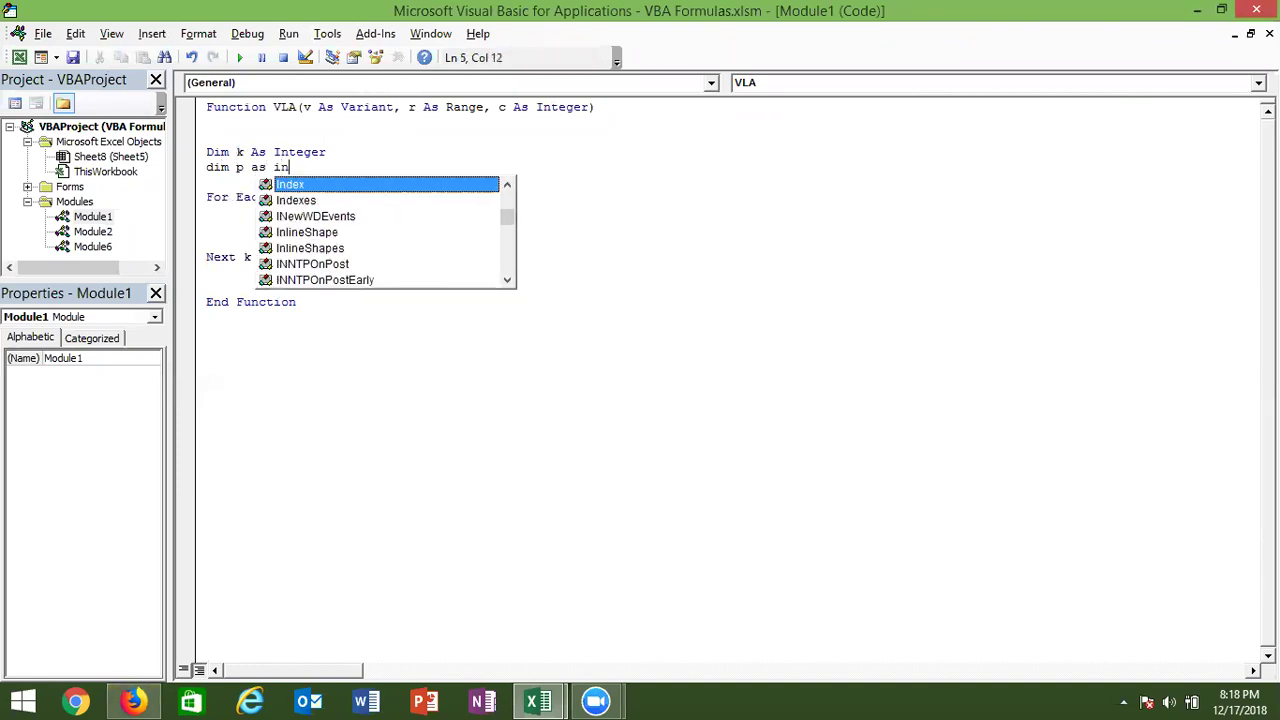
key(BackSpace)
key(BackSpace)
text(str)
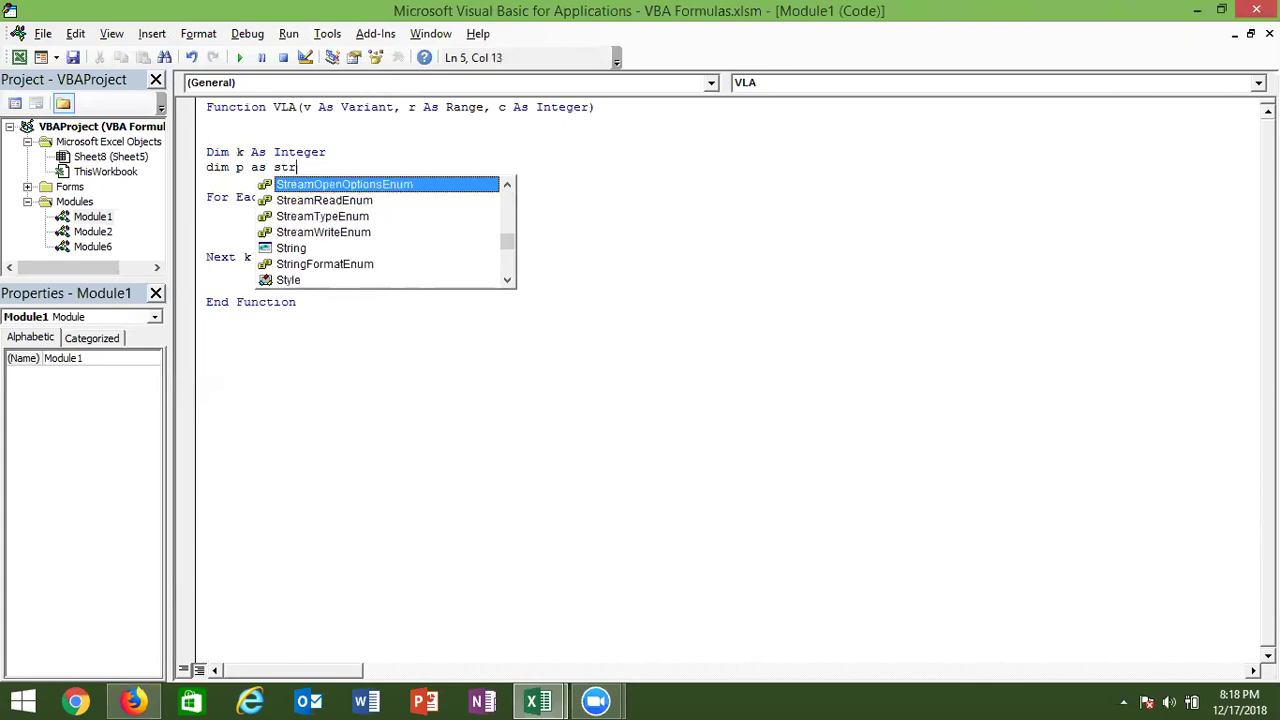
key(Down)
key(Down)
key(Down)
key(Down)
key(Tab)
key(Down)
key(Down)
key(Return)
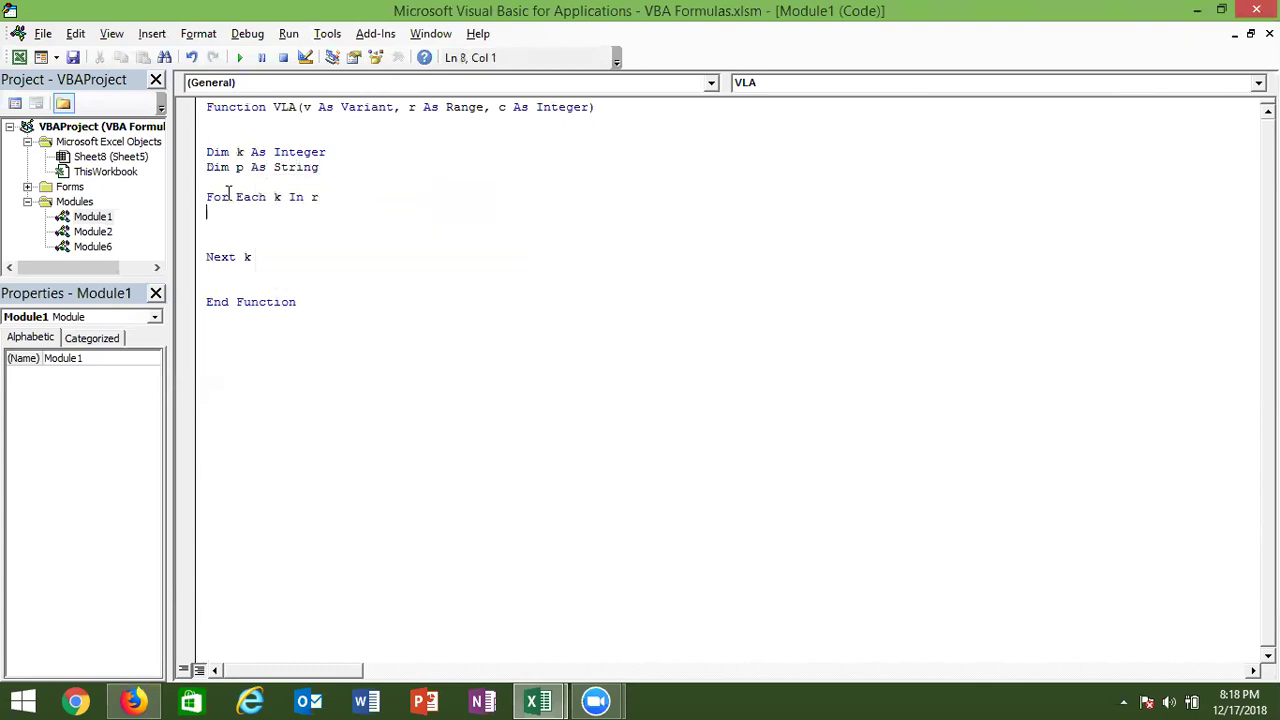
text(if )
text(k.)
Change the declared type of k from Integer to Range.
key(BackSpace)
key(BackSpace)
click(285, 151)
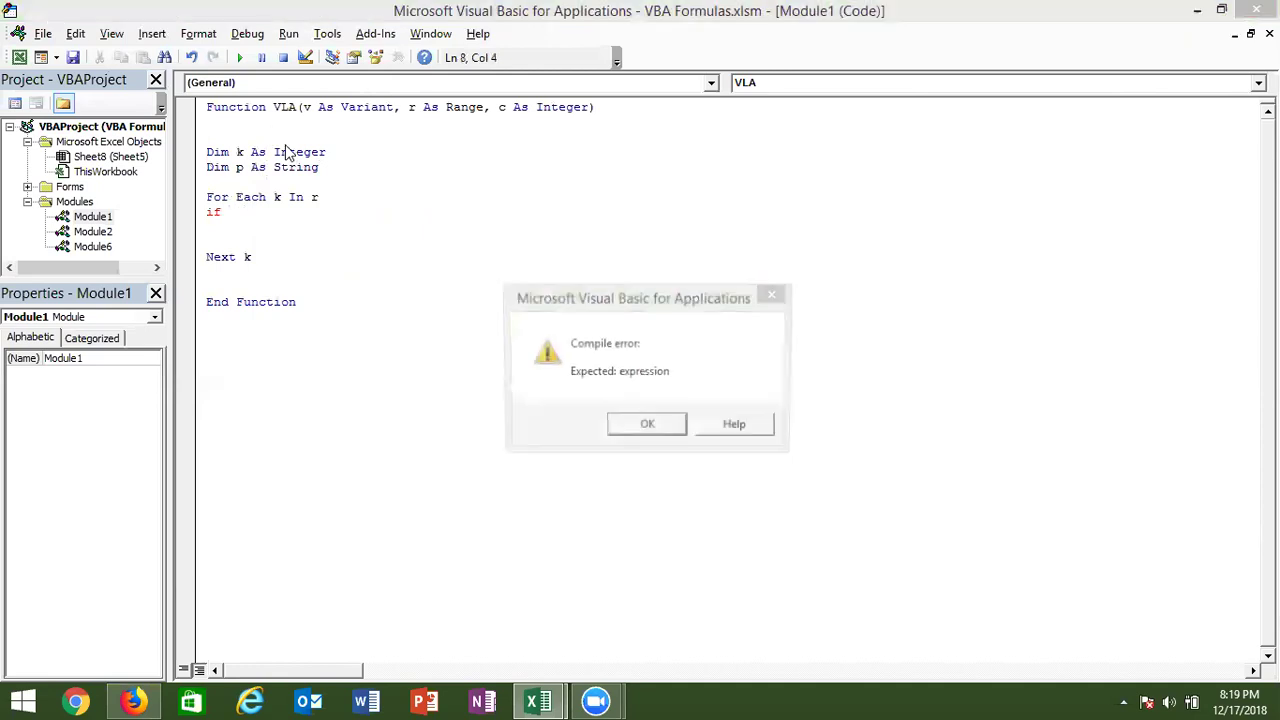
key(Return)
double_click(299, 151)
key(BackSpace)
text(Ra)
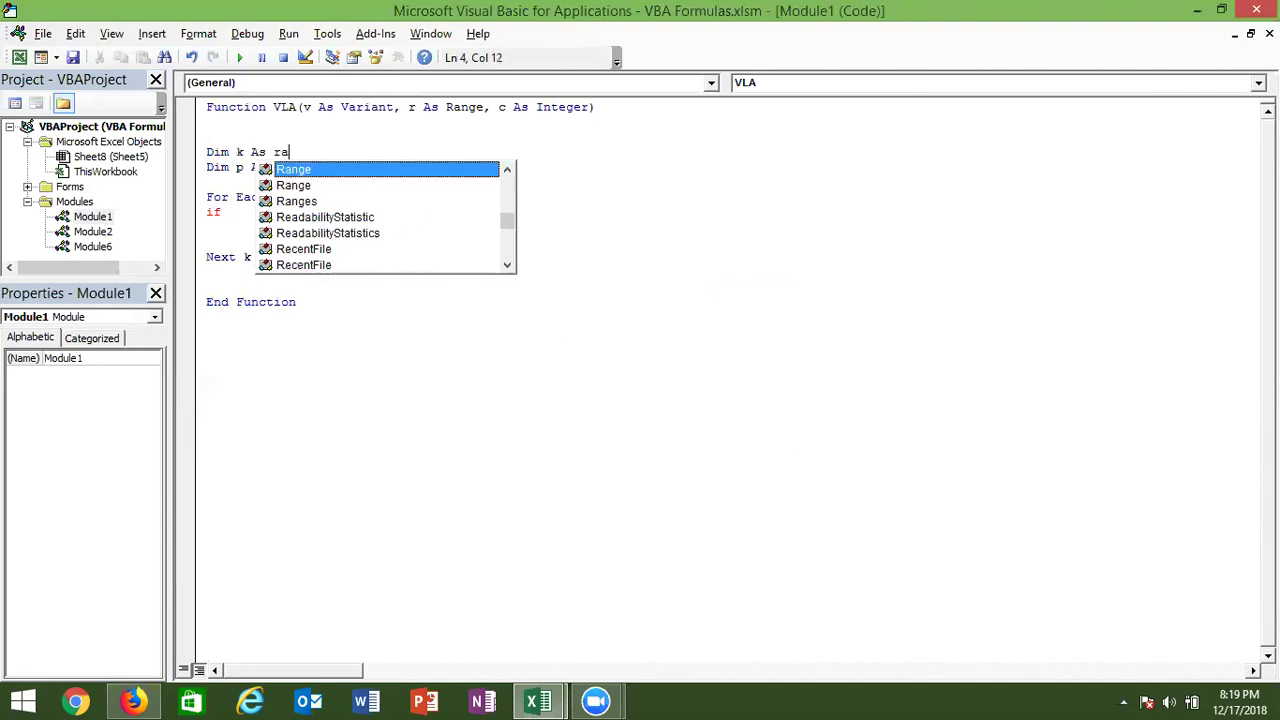
key(Tab)
Write If k.Value = v Then followed by k.Offset(0,c).Value inside the loop.
click(266, 215)
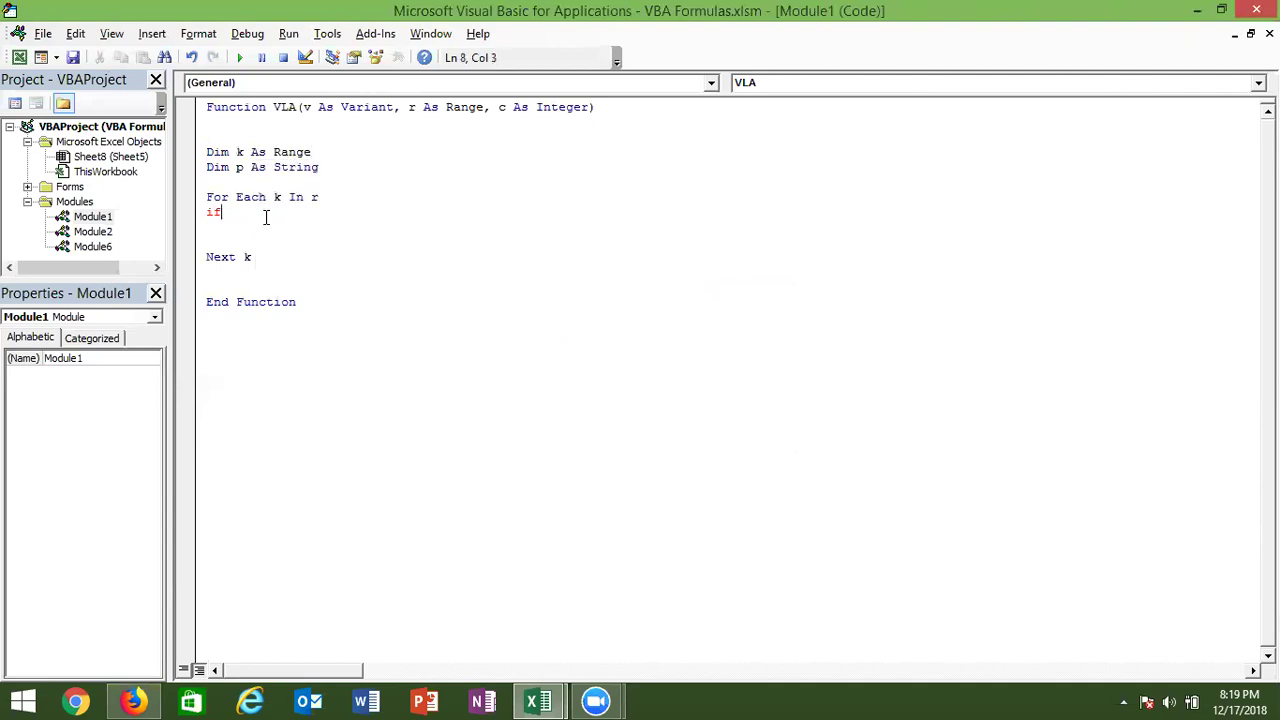
text( k.)
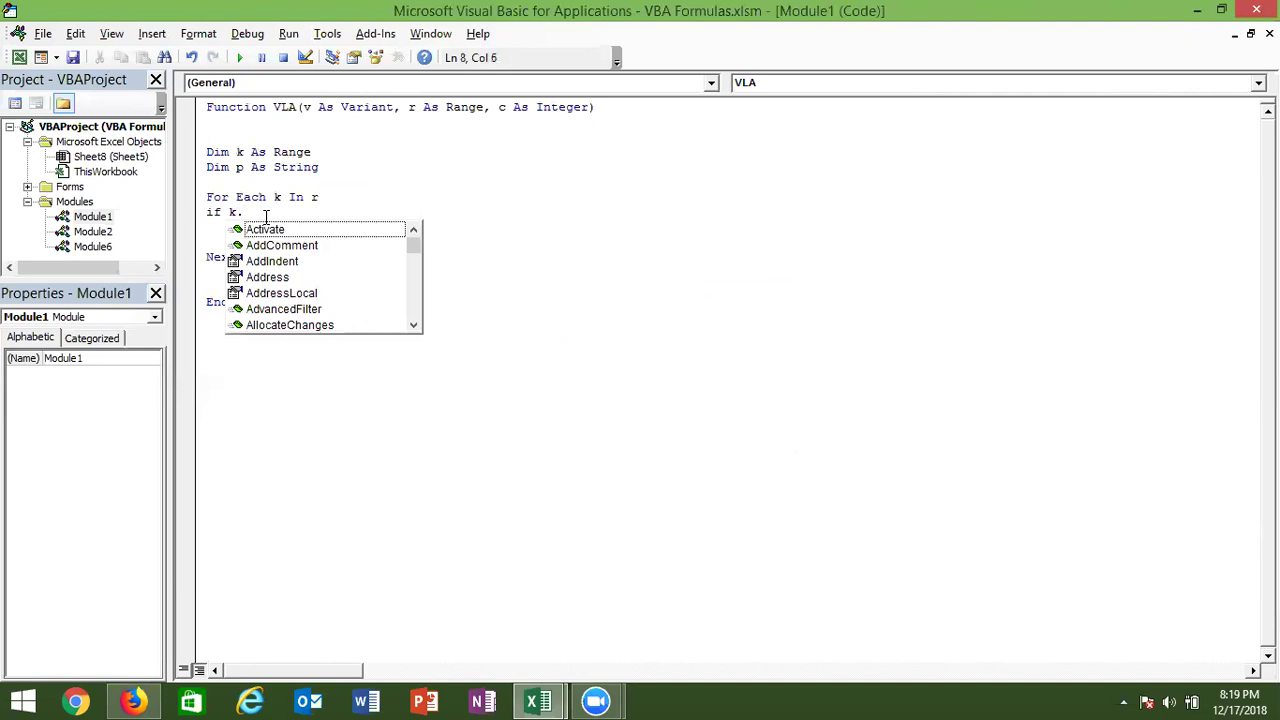
text(v)
key(Down)
key(Tab)
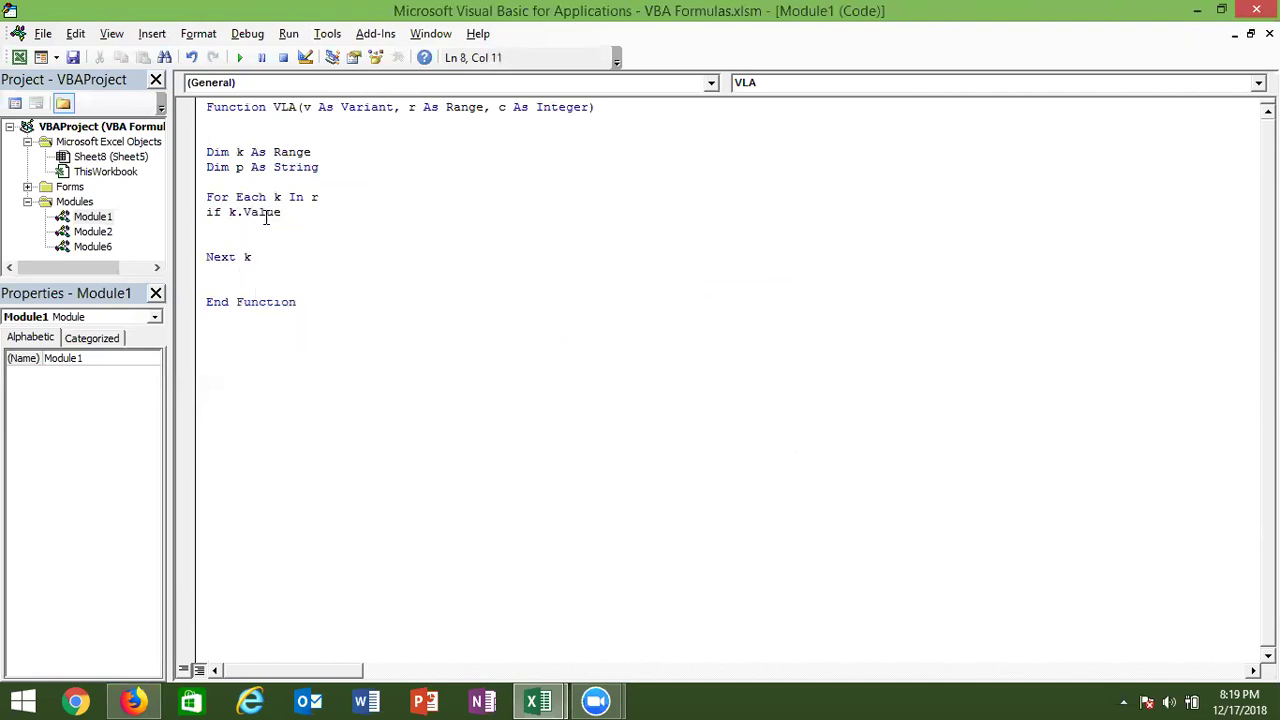
text(=)
text(v the)
text(n)
key(Return)
text(k.op)
key(Tab)
text(()
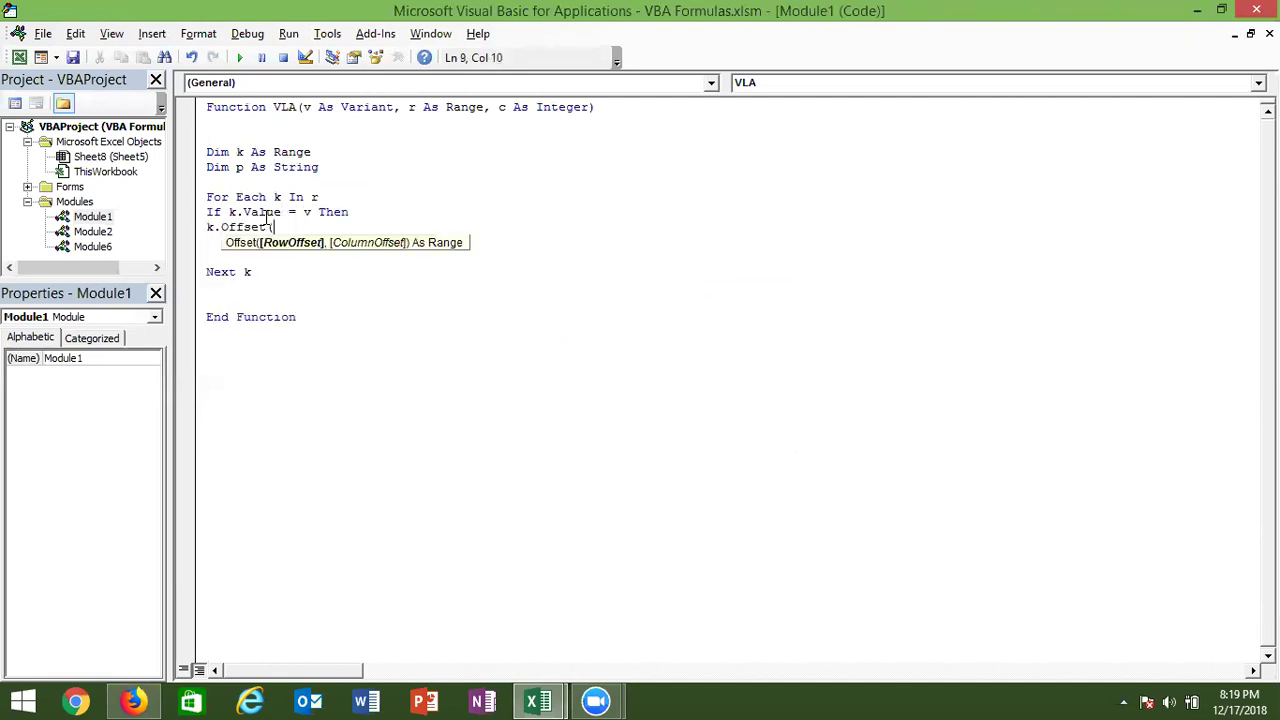
text(0,)
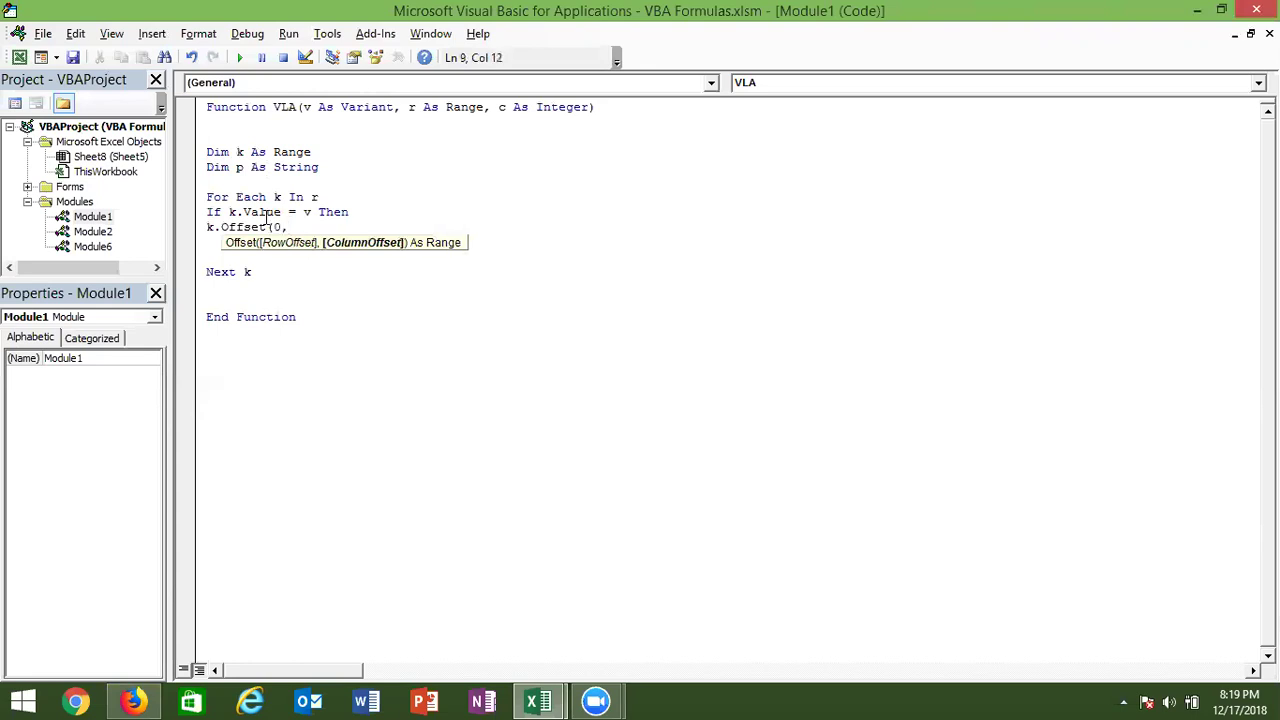
text(c))
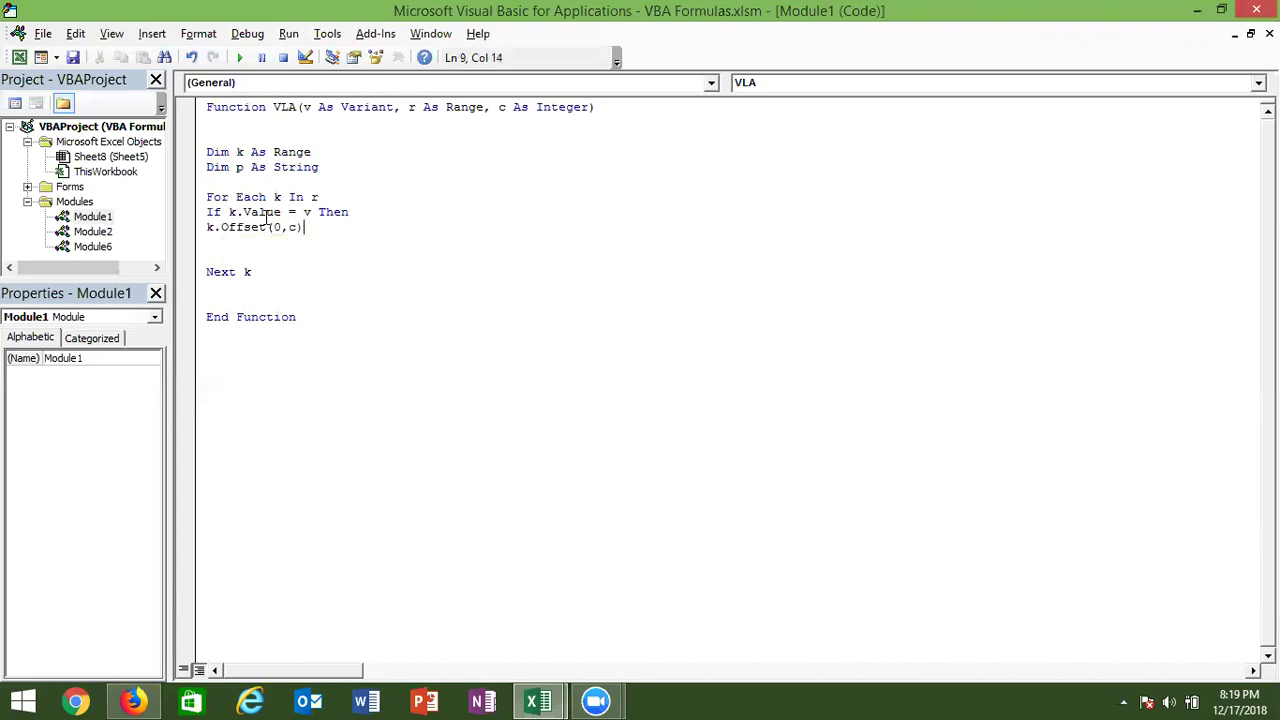
text(.valu)
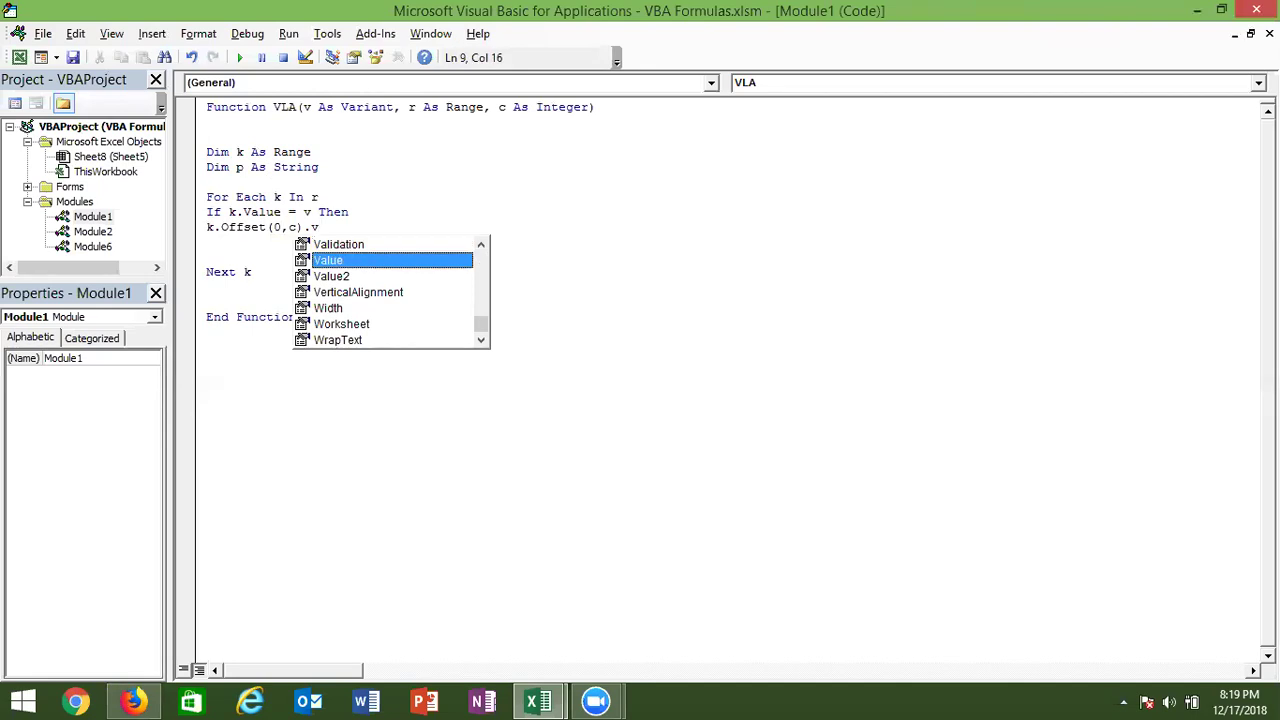
key(Tab)
Prefix the Offset line with p = p & "," &, add End If, and return to Excel.
click(206, 227)
text(p = p & "," &)
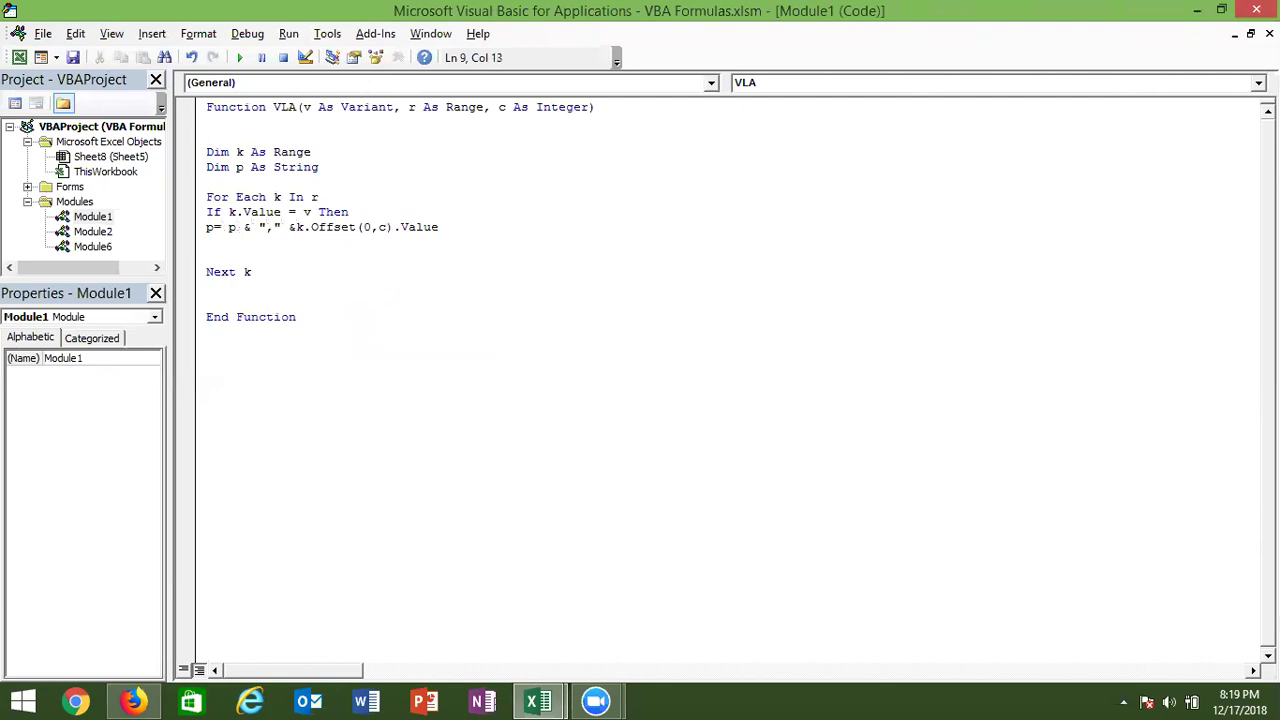
click(226, 246)
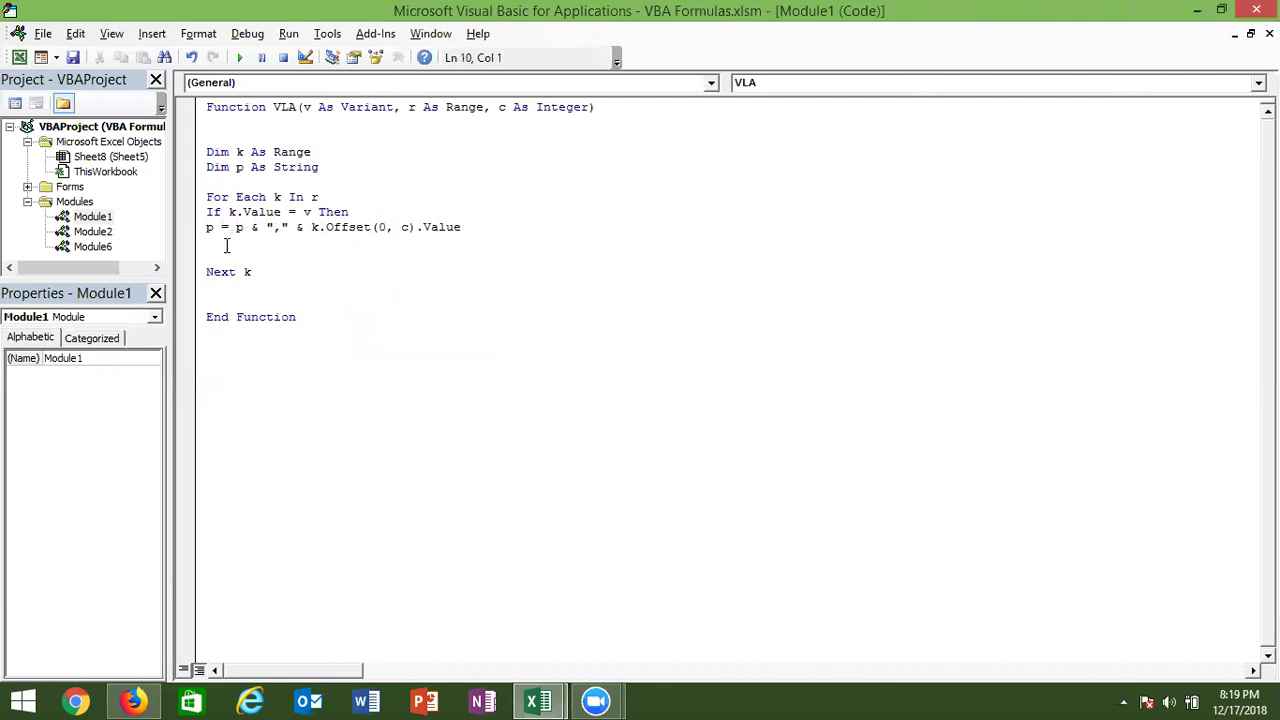
text(nex)
key(BackSpace)
key(BackSpace)
key(BackSpace)
text(end if)
key(Return)
key(alt+Tab)
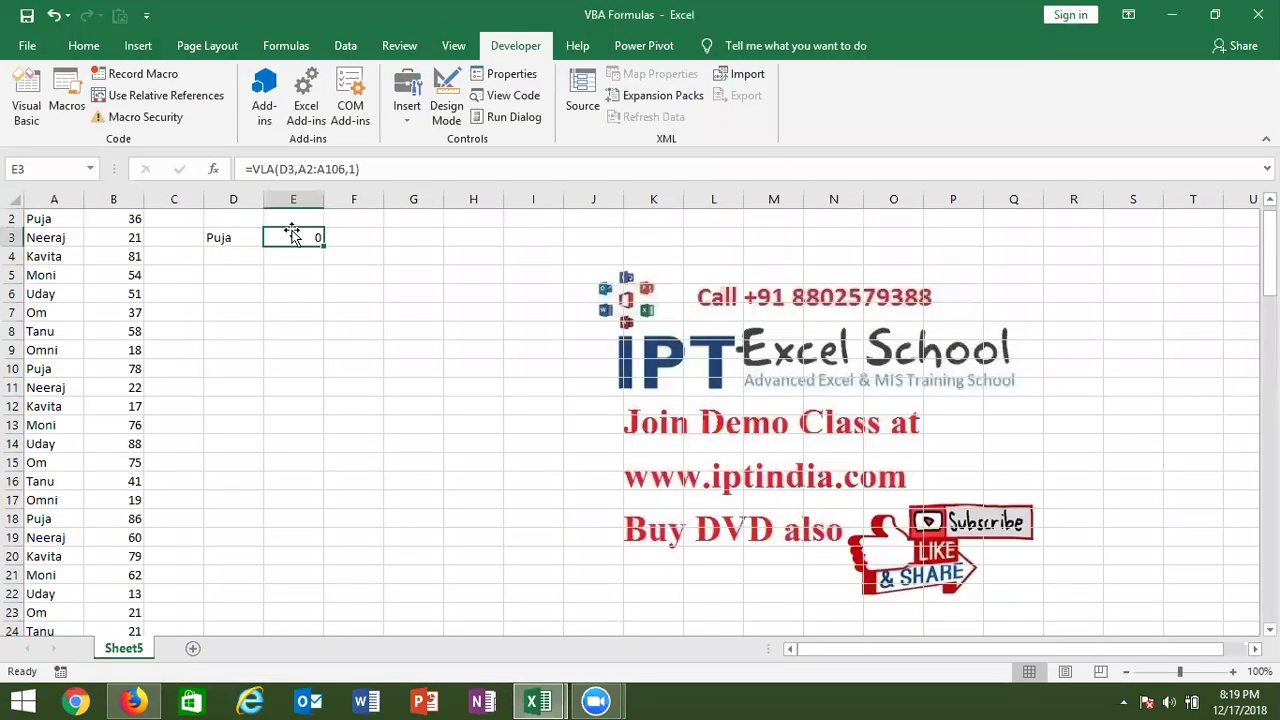
Re-enter E3's VLA formula, which still shows 0, and return to the code.
key(Up)
key(Up)
double_click(296, 256)
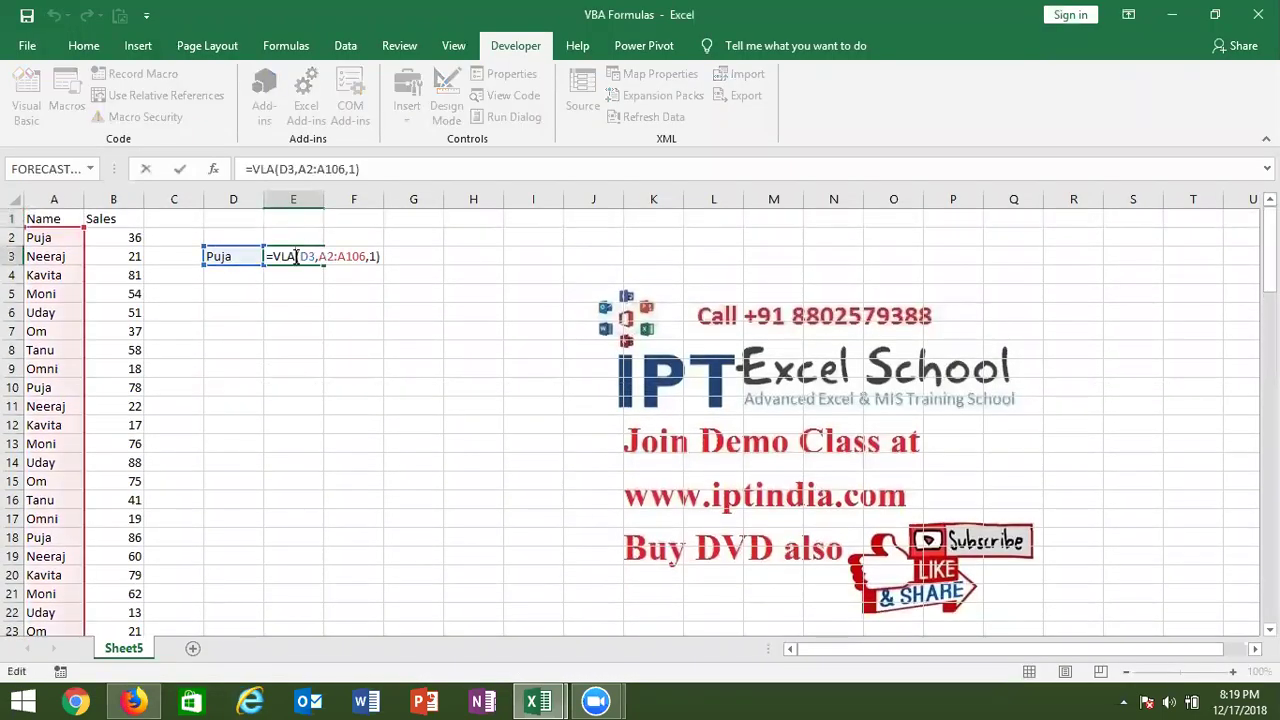
key(ctrl+Return)
key(alt+Tab)
key(alt+Tab)
key(alt+Tab)
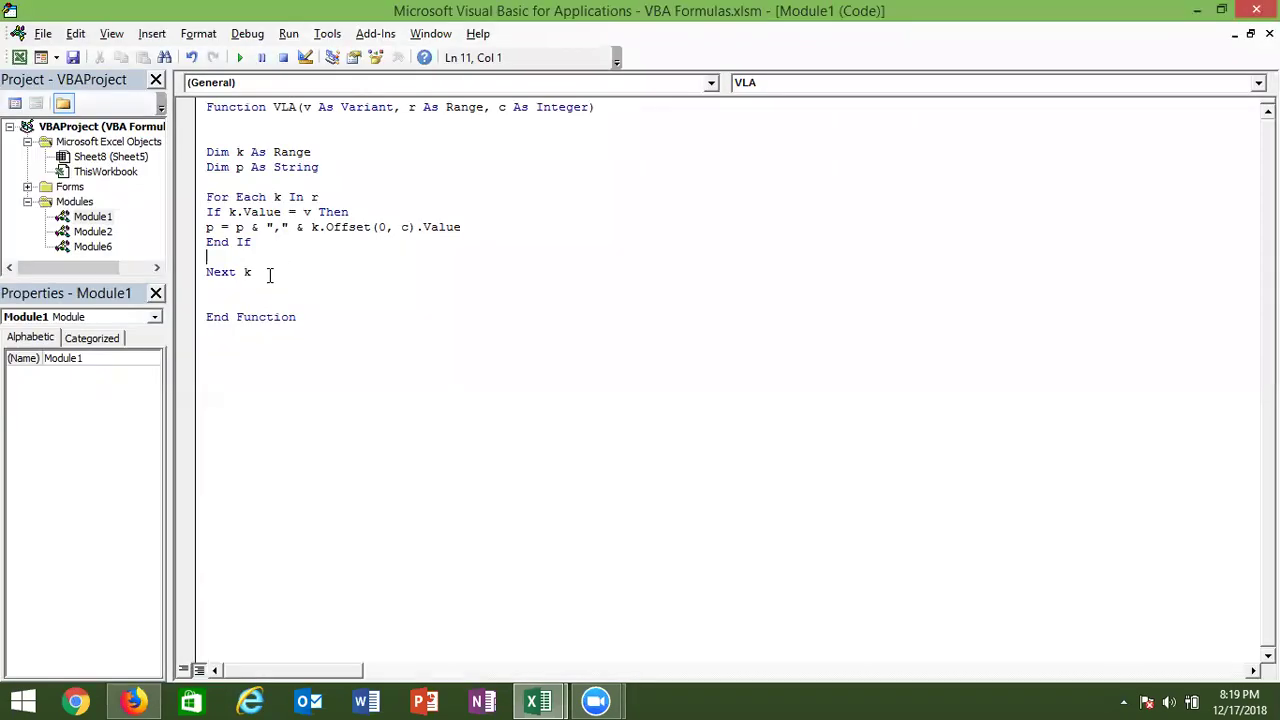
click(256, 287)
Highlight the function declaration, body and variable p to explain the code.
click(197, 108)
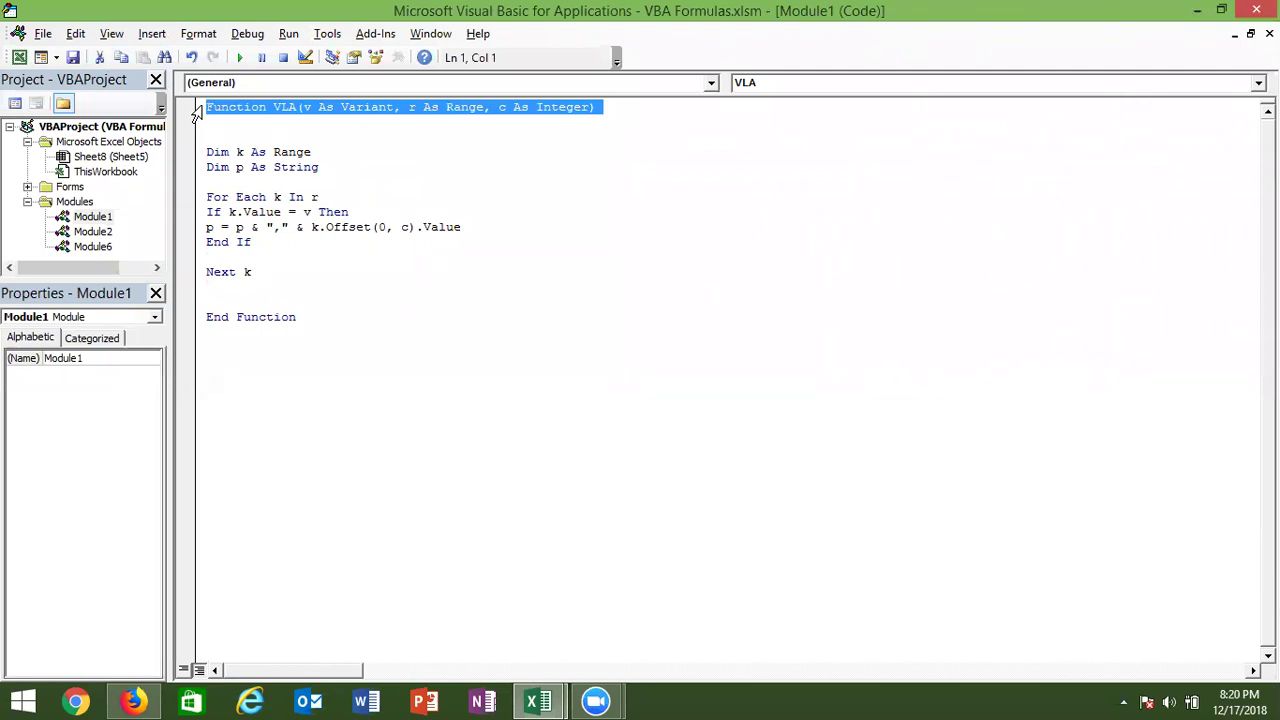
drag(254, 272, 197, 153)
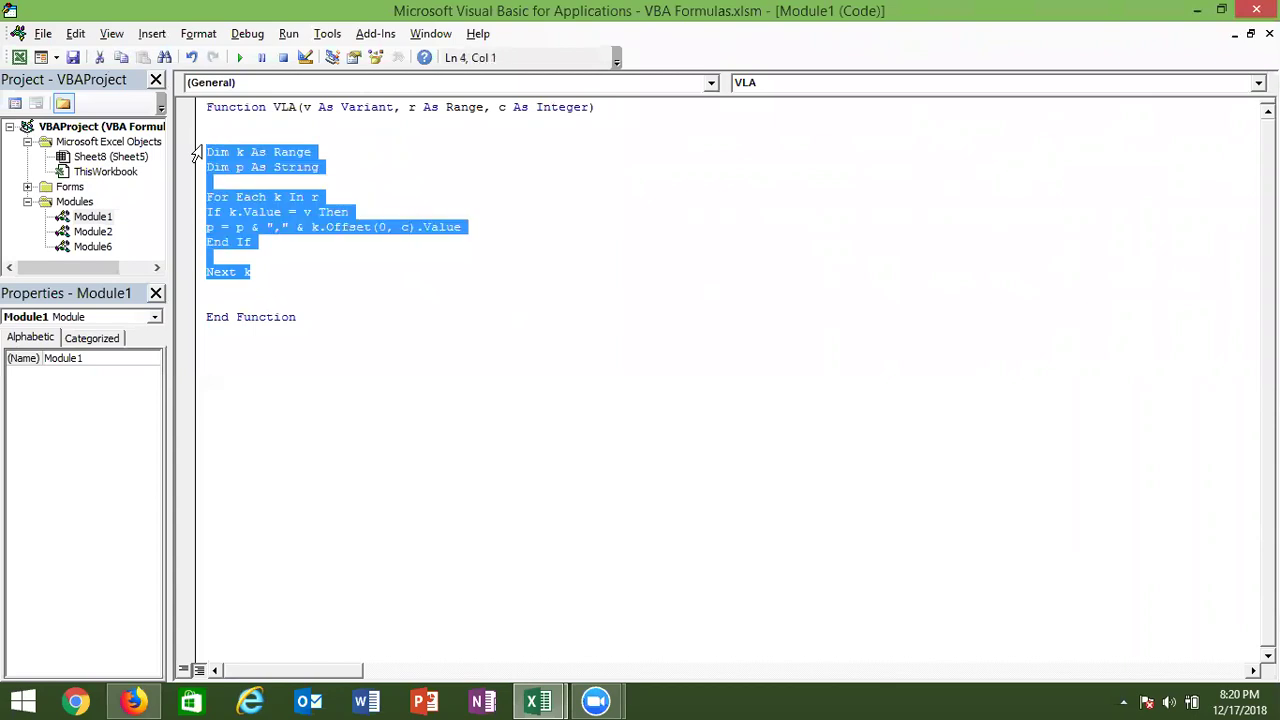
click(278, 268)
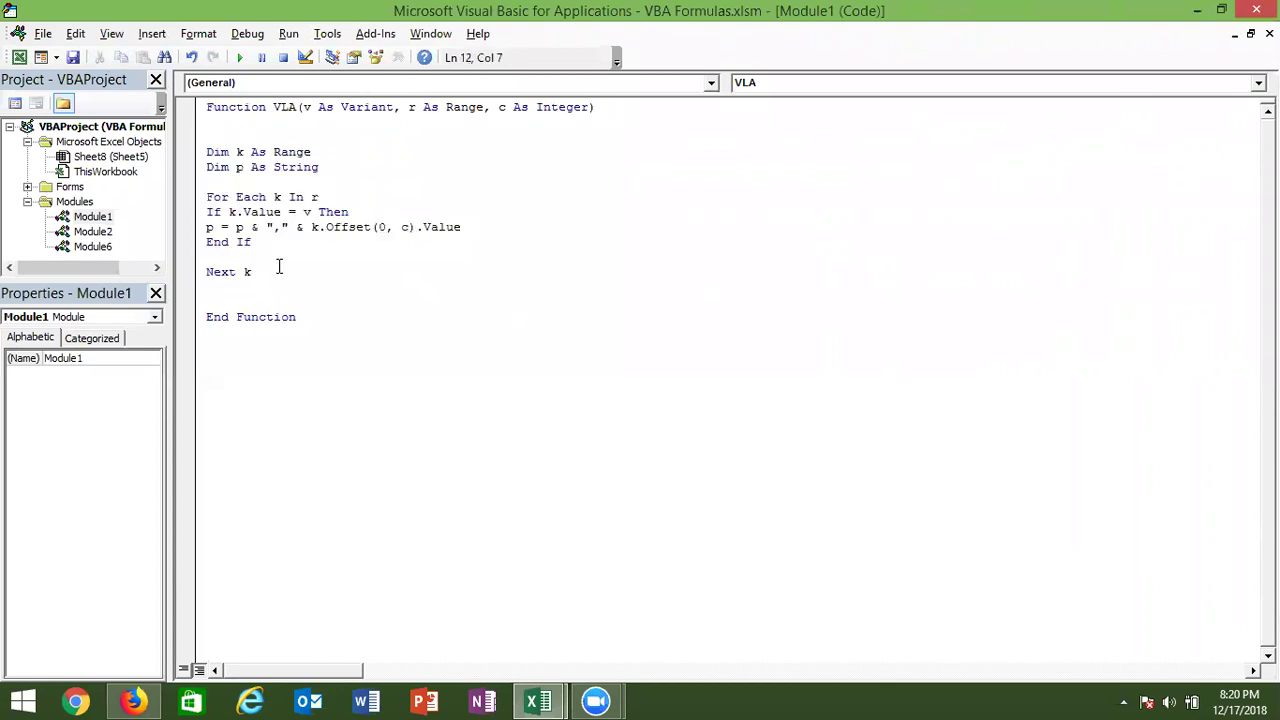
drag(214, 228, 207, 230)
click(218, 287)
Add VLA = p above End Function and point out p and VLA.
key(Return)
key(Return)
key(Up)
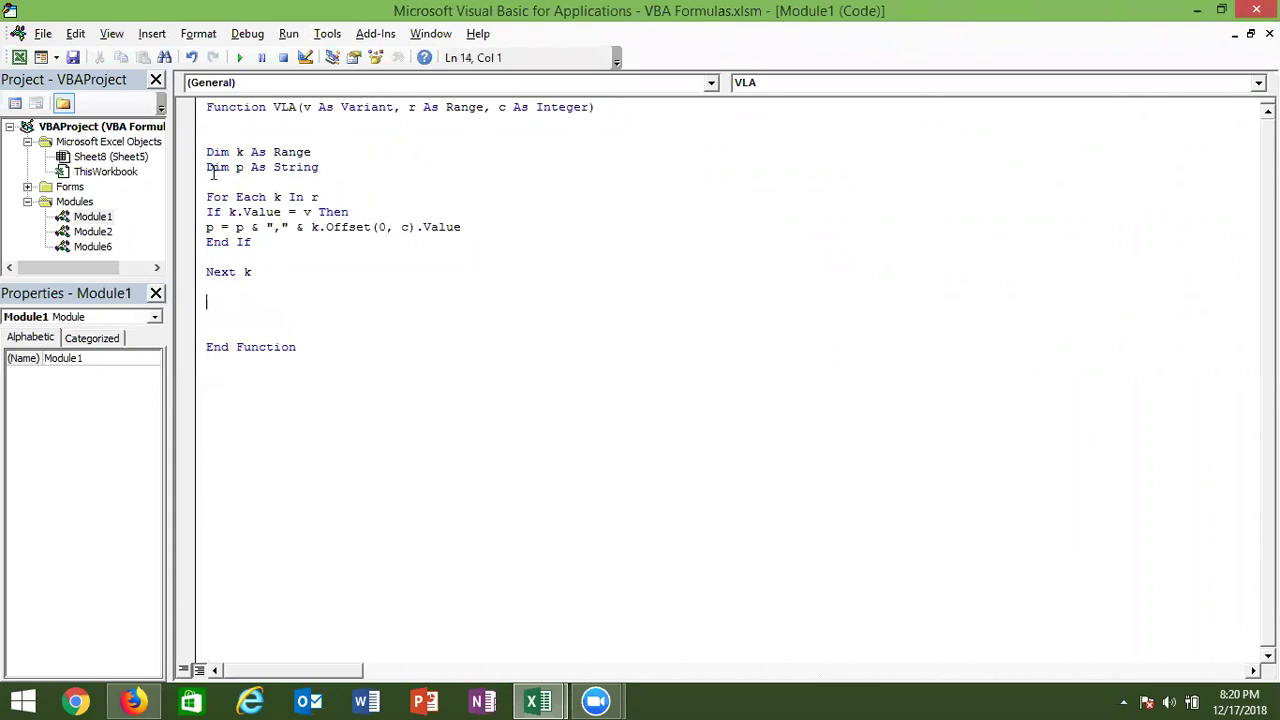
text(VLA )
text(= p)
key(Up)
double_click(252, 302)
double_click(224, 304)
double_click(285, 107)
Re-enter E3 so it lists Puja's sales as ,36,78,86,…,49, then go back to the code.
click(281, 227)
key(alt+F11)
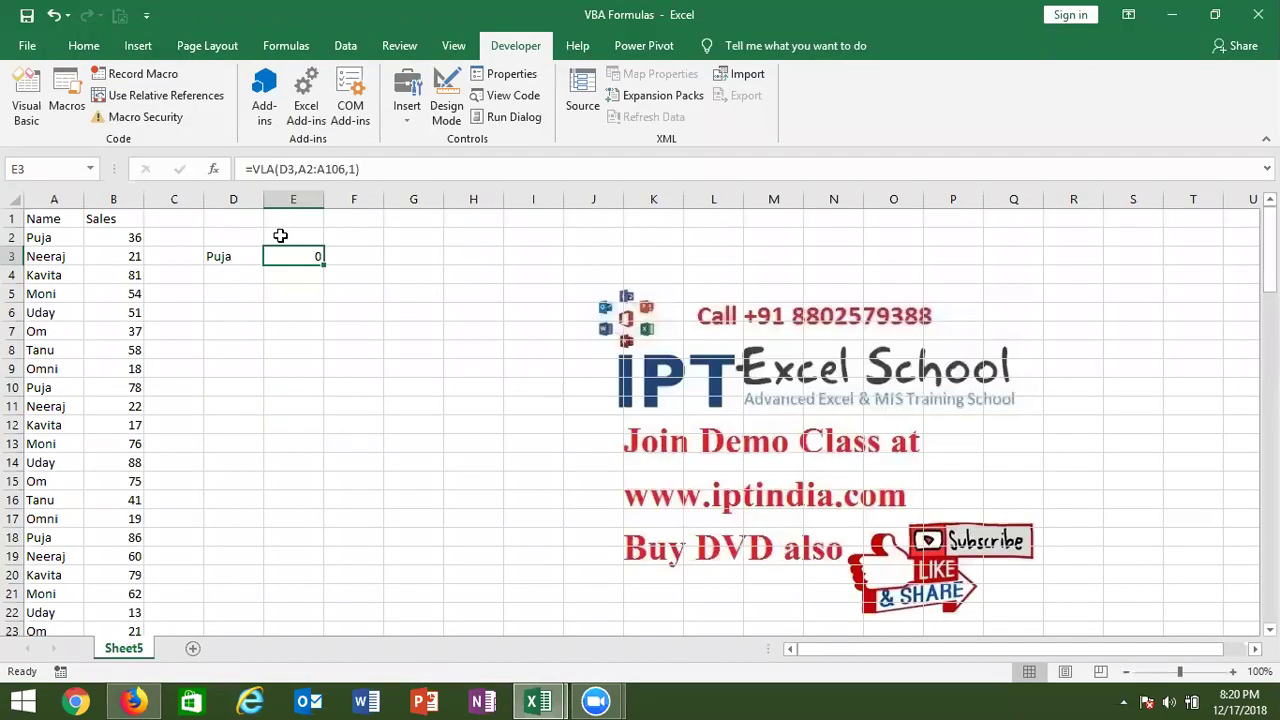
double_click(302, 258)
key(Return)
key(Return)
key(Return)
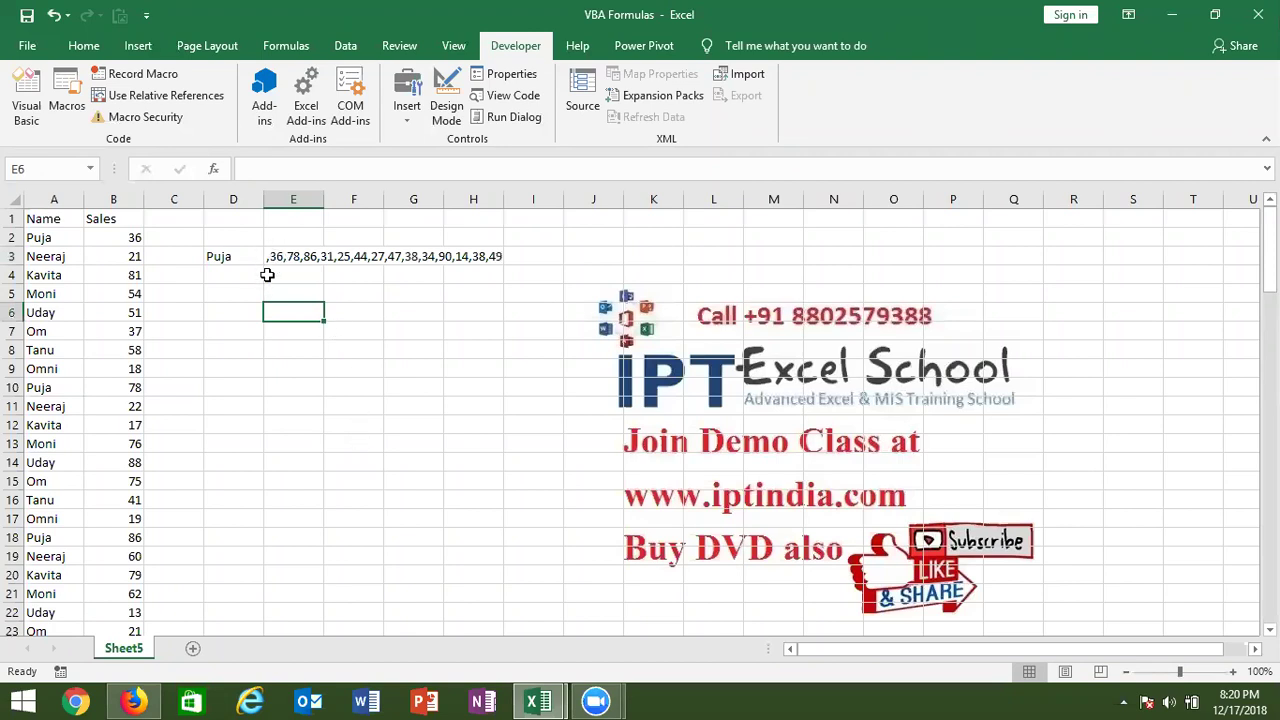
key(alt+Tab)
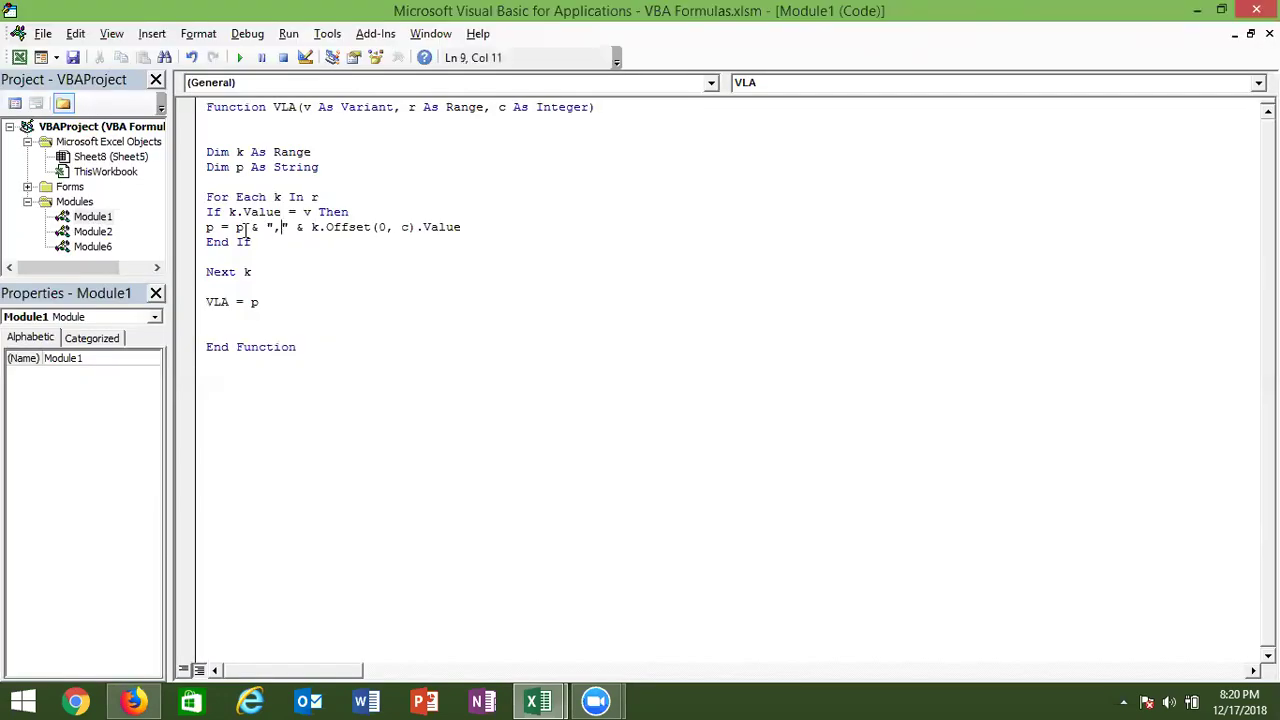
Change the return line to VLA = Right(p, Len(p)-1) to drop the leading comma.
double_click(239, 228)
click(251, 303)
text(right)
key(Left)
text(()
key(BackSpace)
text(()
key(Right)
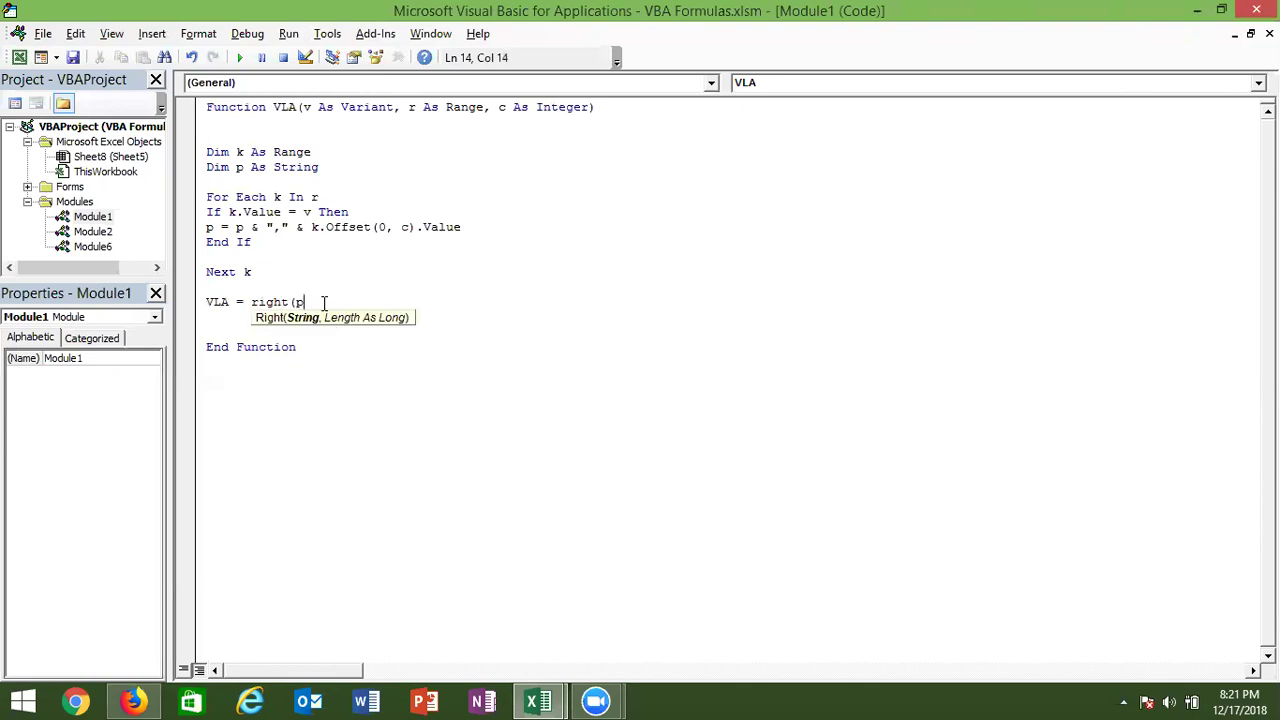
text(,len(n)
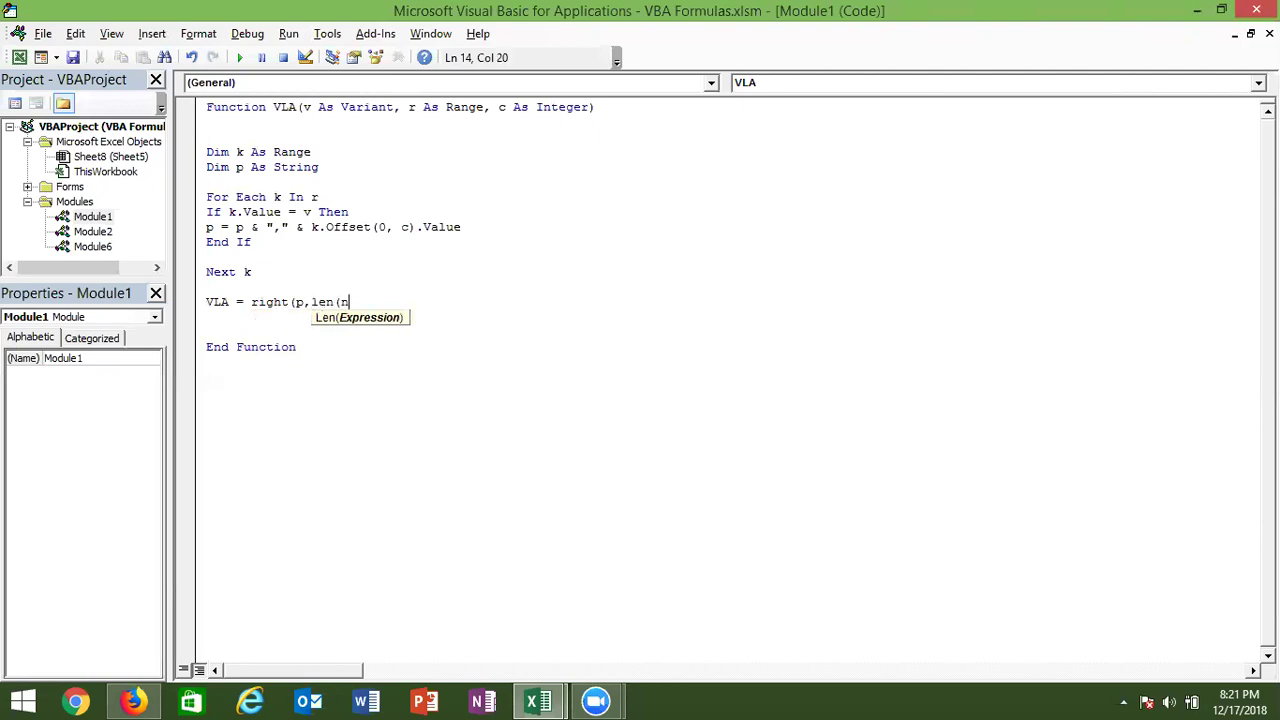
key(BackSpace)
text(p)-1)
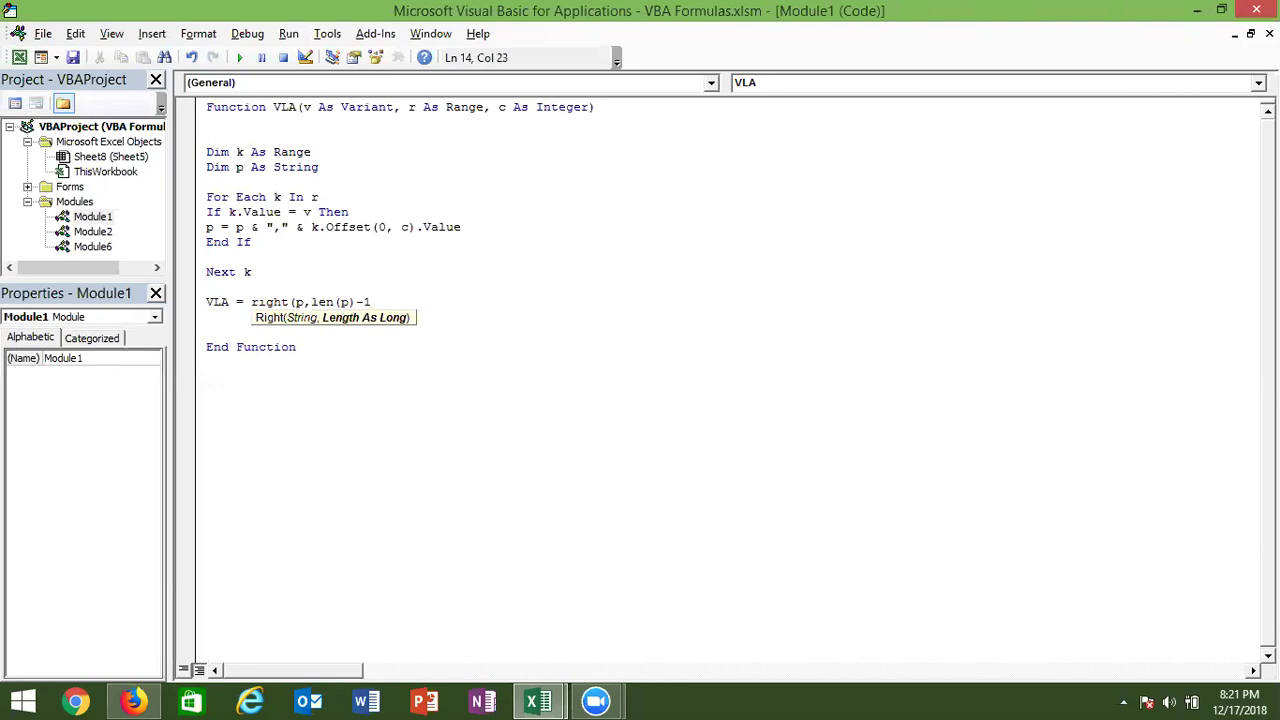
text())
key(Down)
Re-enter E3 to show Puja's sales as 36,78,86,…,49, then return to the code.
key(alt+F11)
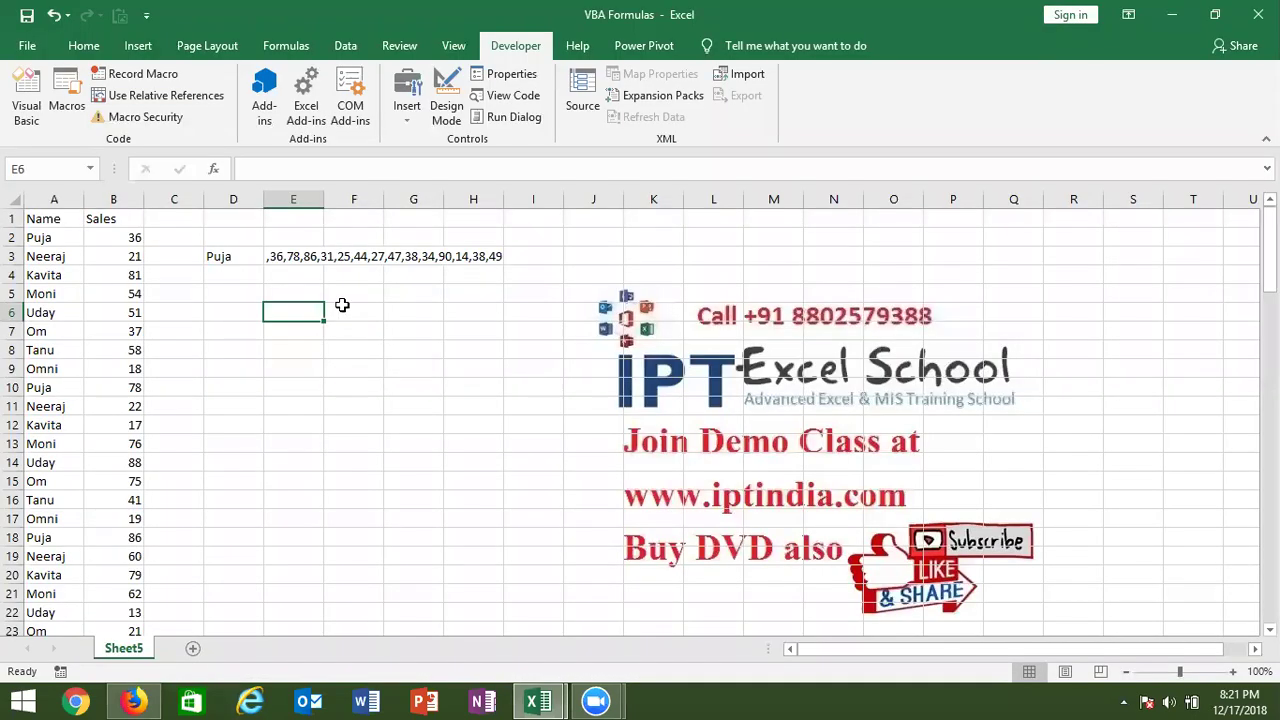
click(296, 256)
double_click(296, 256)
key(Return)
click(292, 256)
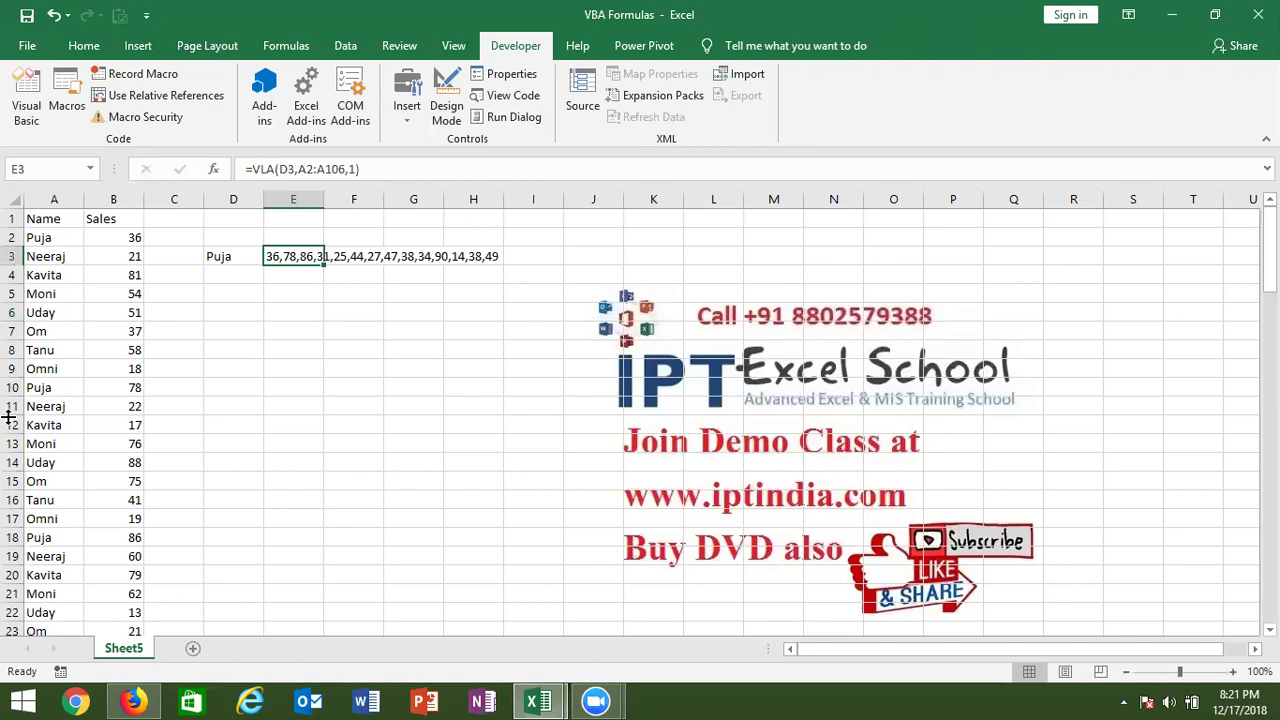
key(alt+Tab)
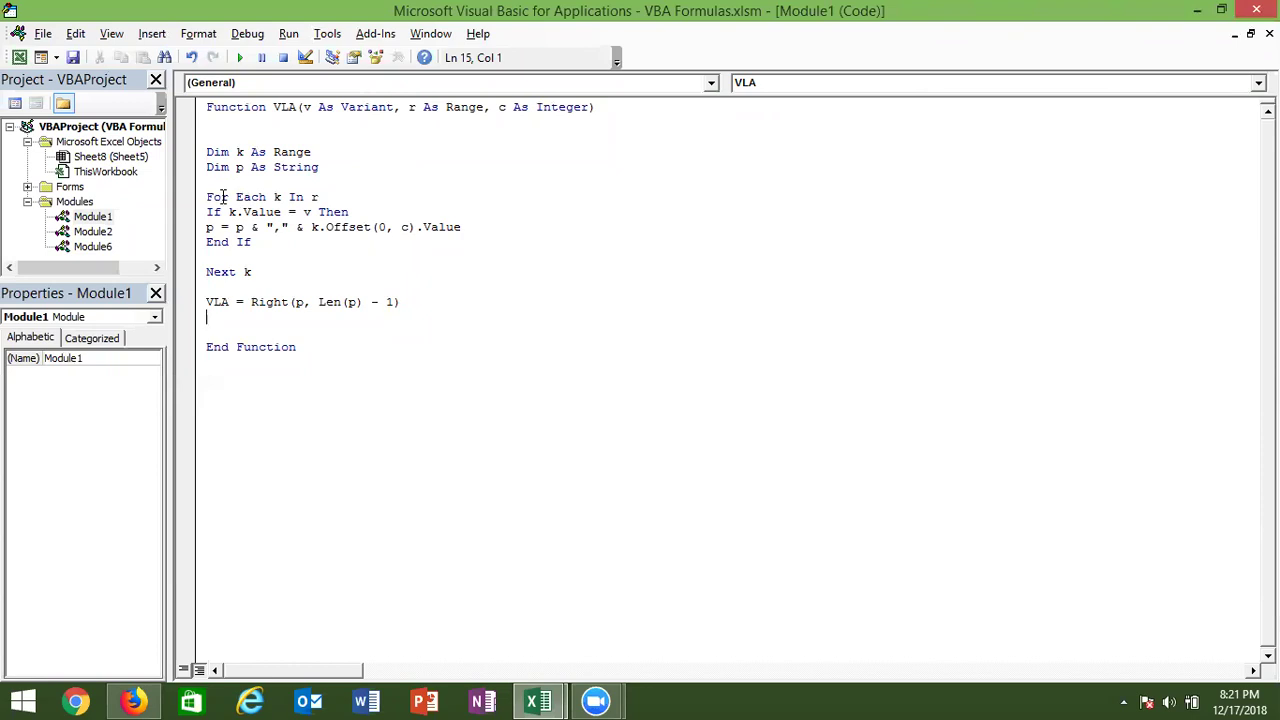
Explain the range r, k.Value, v, the appended p and Offset in VLA's loop.
double_click(410, 108)
click(320, 198)
double_click(277, 214)
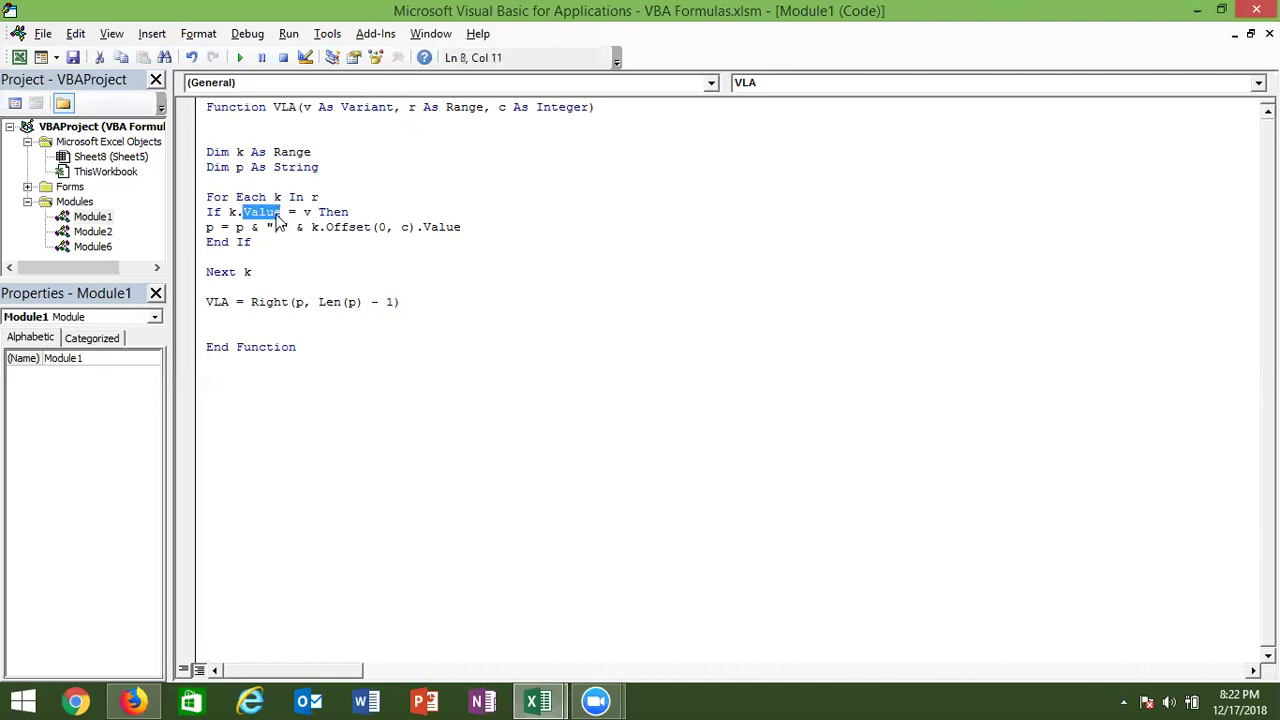
double_click(305, 212)
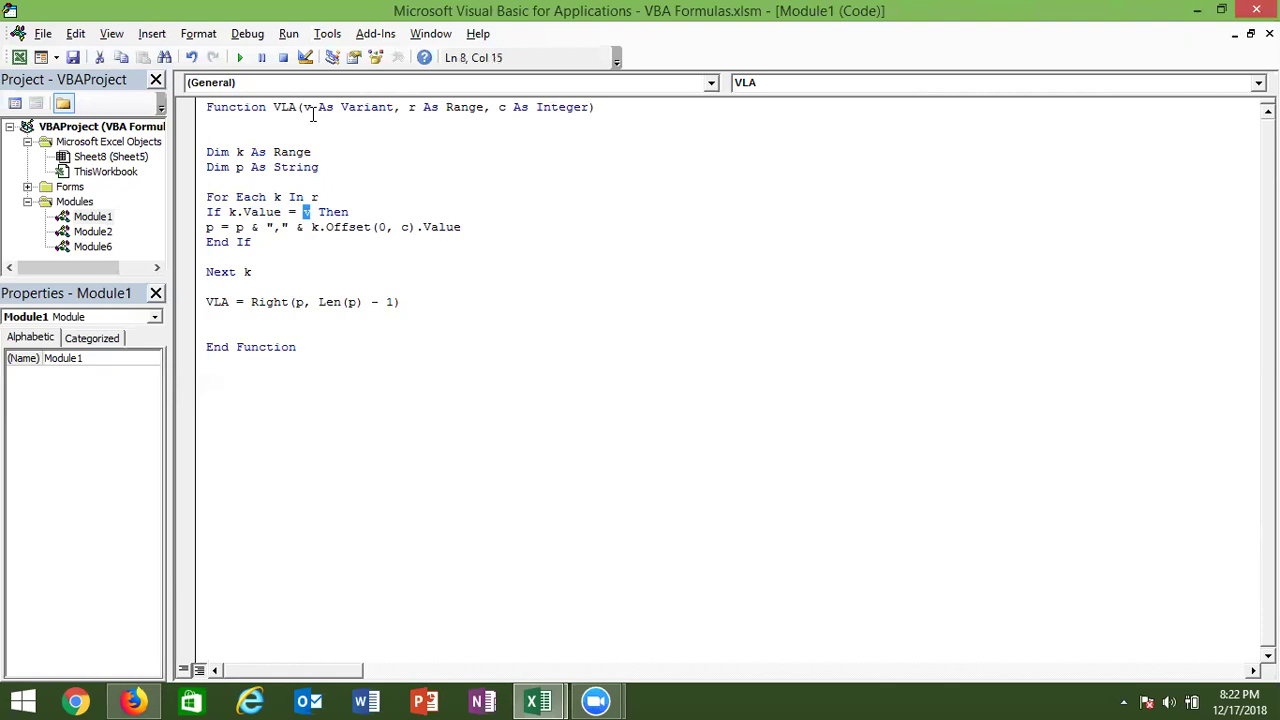
double_click(238, 227)
double_click(333, 228)
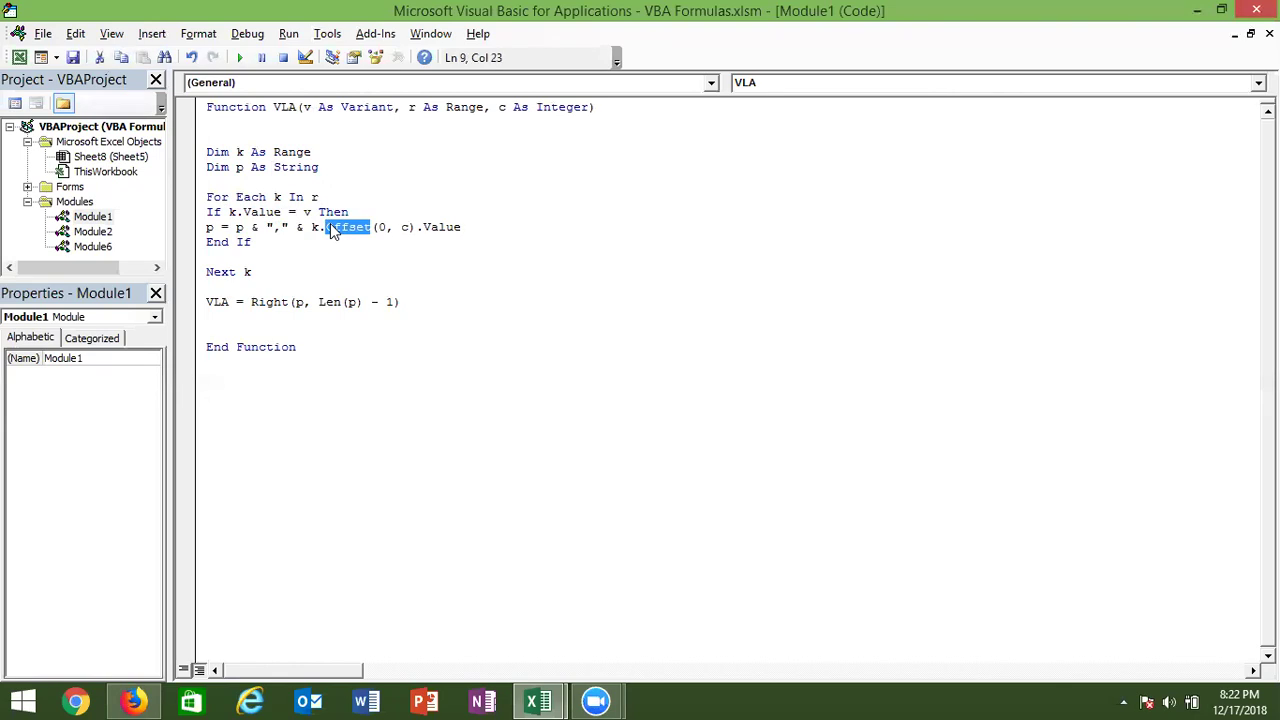
click(226, 228)
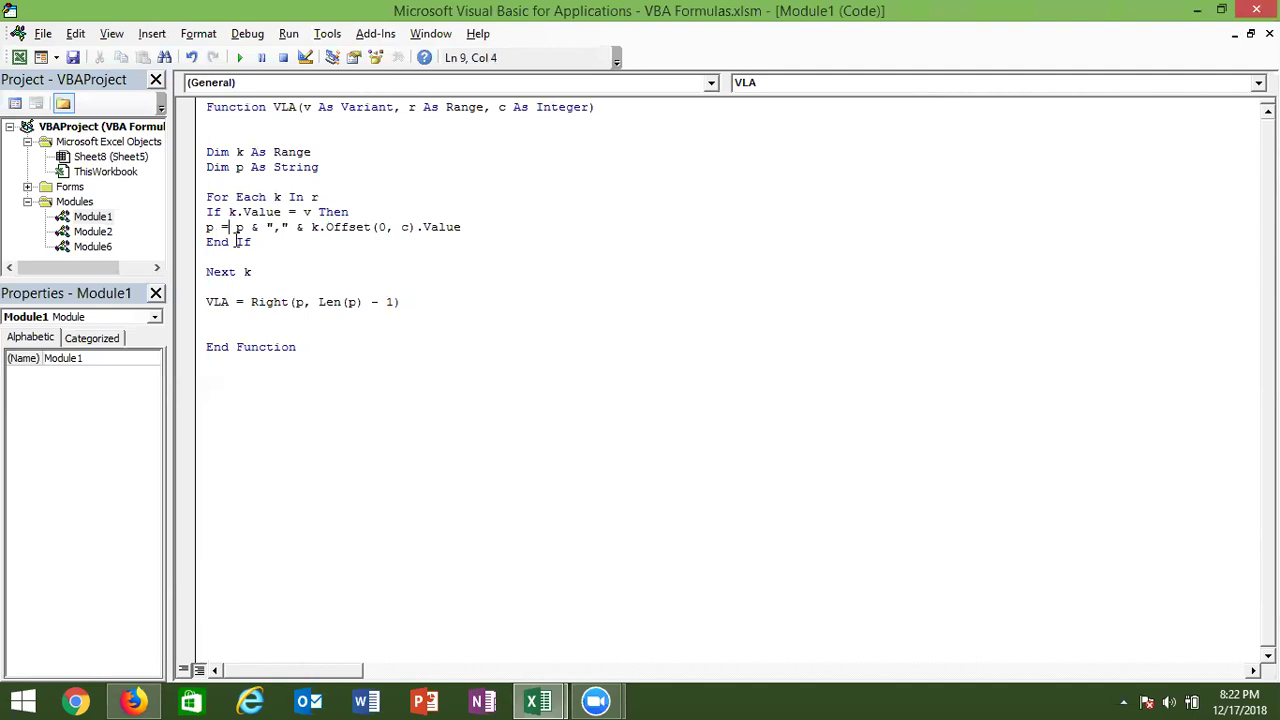
Explain v, the VLA return, Next k and the loop variables k and r, then return to Excel.
click(303, 106)
double_click(222, 305)
double_click(248, 271)
double_click(312, 196)
double_click(279, 197)
click(262, 370)
key(alt+Tab)
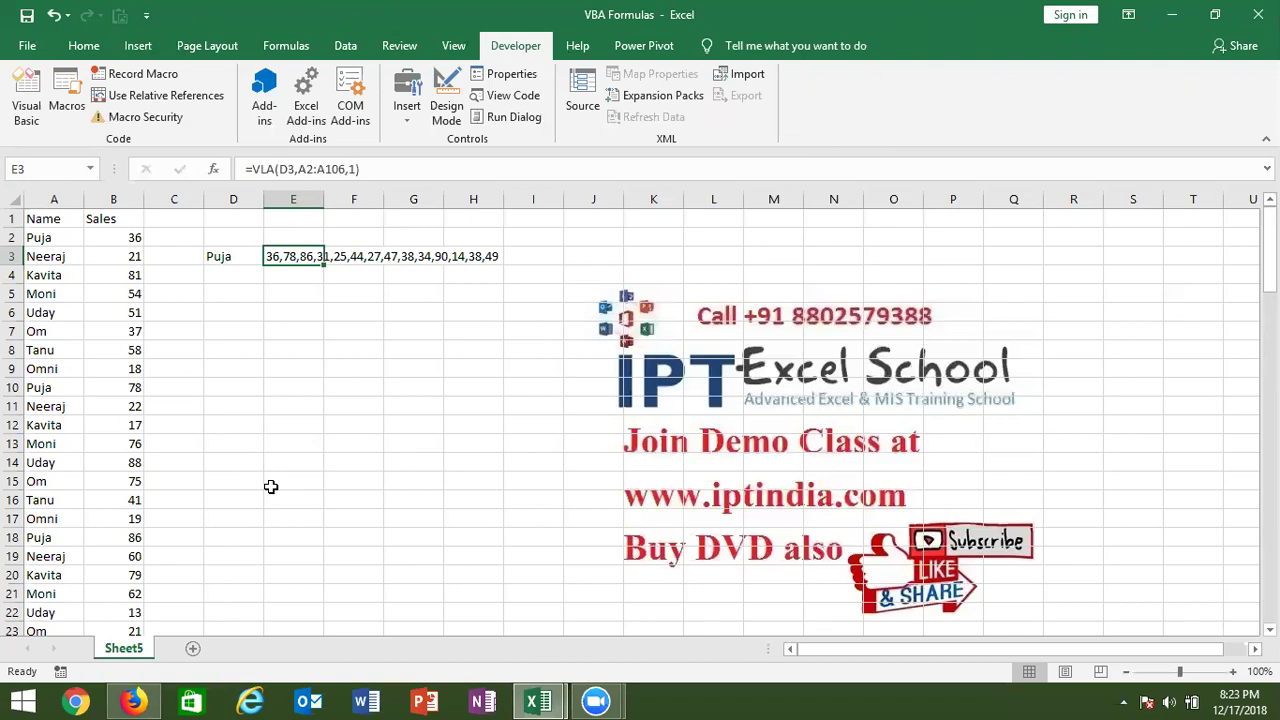
Select the names in column A, then move to cell D5.
drag(45, 218, 52, 551)
key(ctrl+c)
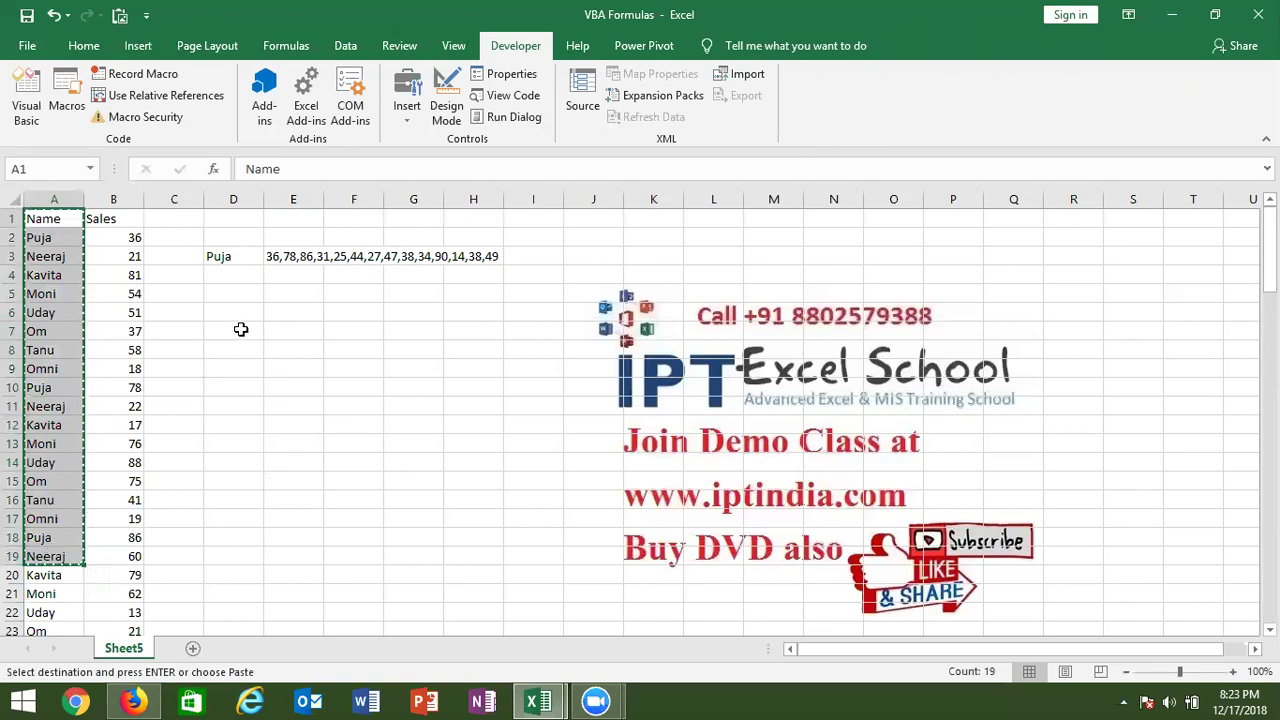
key(Escape)
click(57, 256)
key(Up)
key(ctrl+shift+Down)
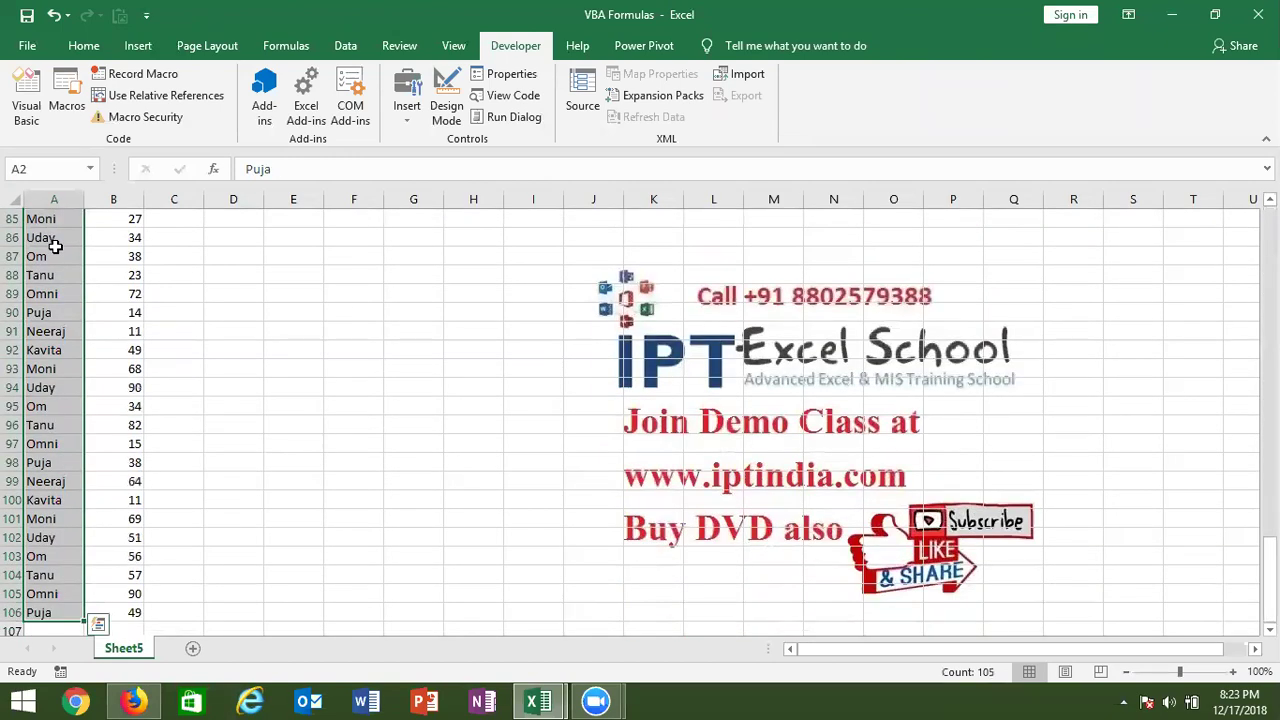
key(ctrl+Home)
key(Down)
key(Down)
key(Down)
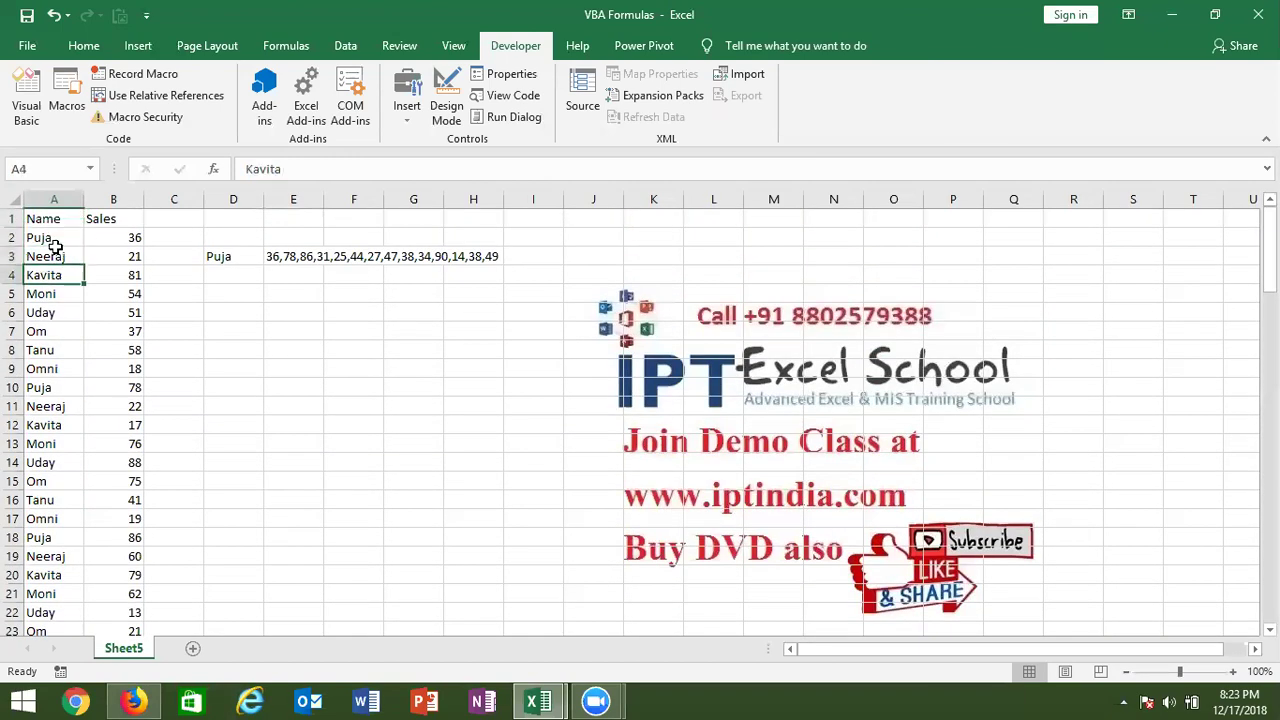
key(Down)
key(Right)
key(Right)
key(Right)
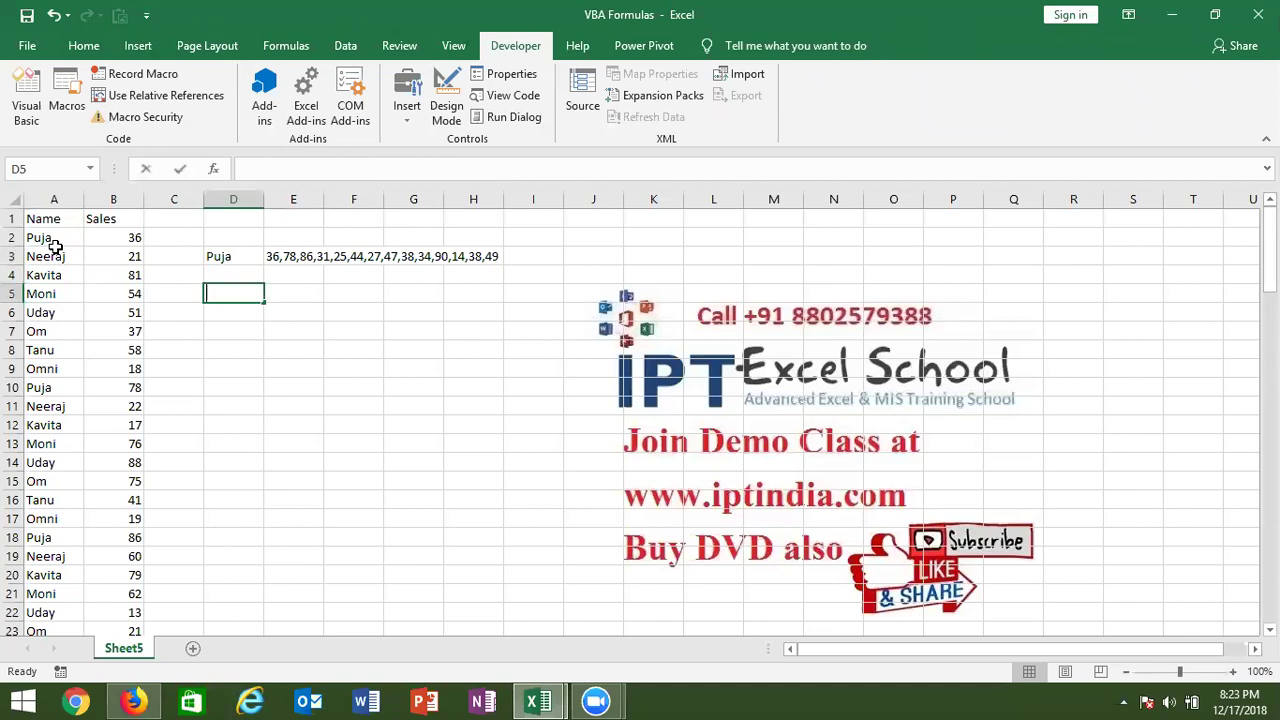
Enter =A2&A3&A4 in D5 to show PujaNeerajKavita, then clear D5.
text(=)
click(44, 237)
text(&",")
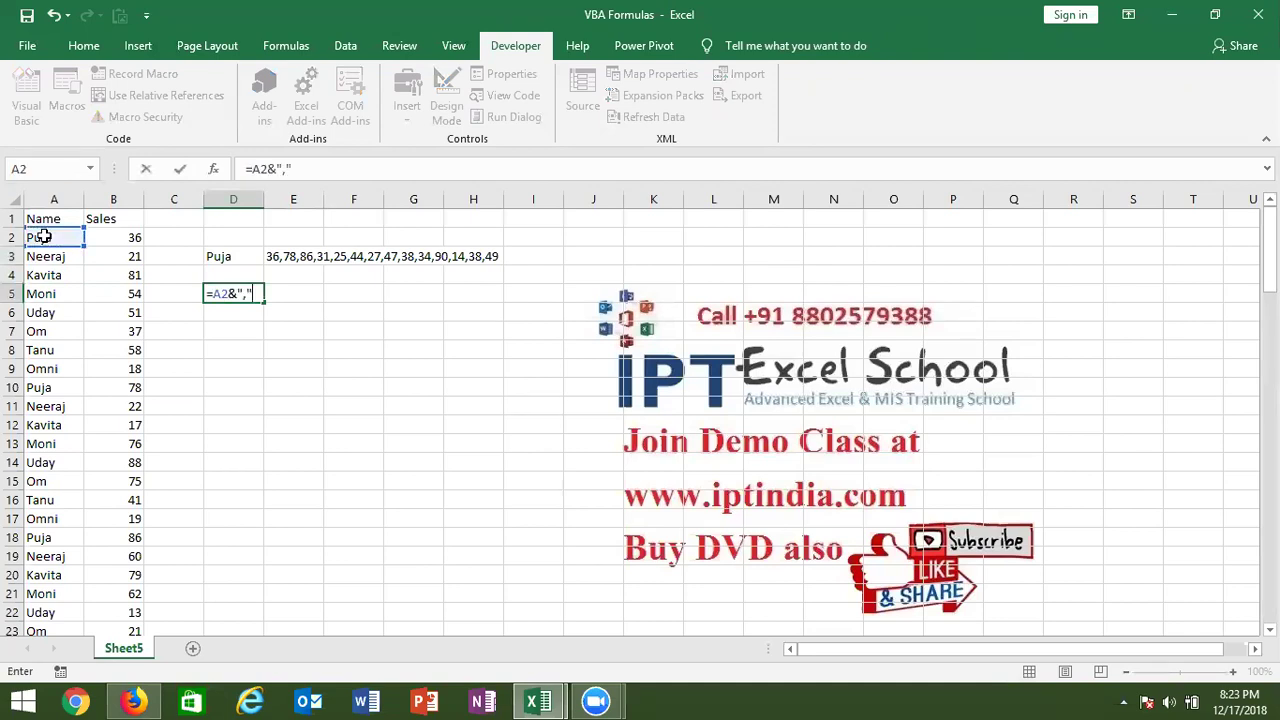
key(BackSpace)
key(BackSpace)
key(BackSpace)
click(45, 257)
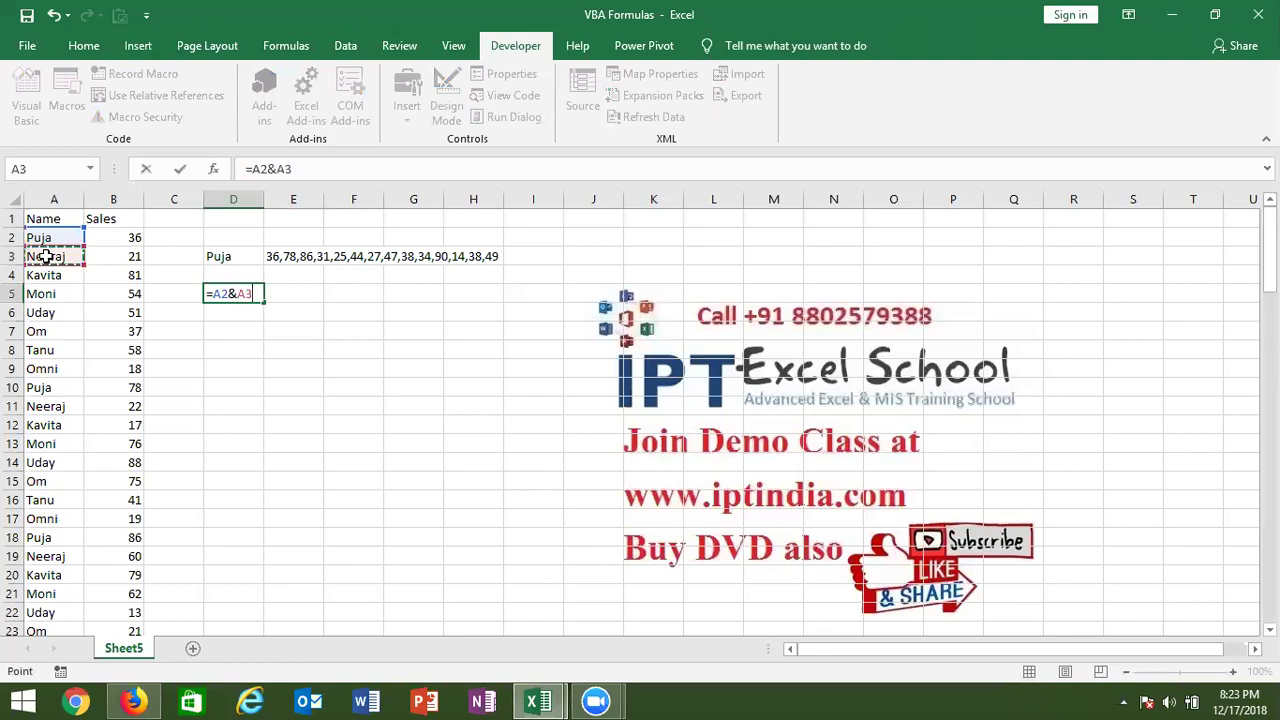
text(&)
click(44, 277)
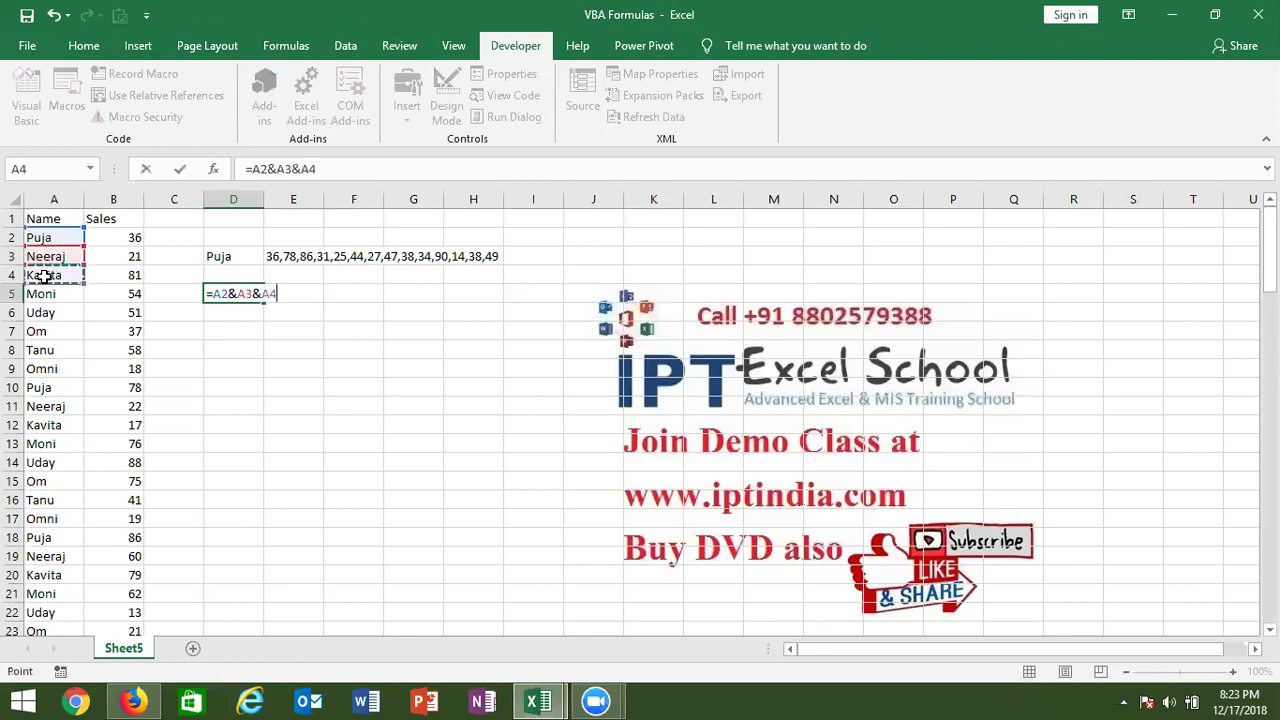
key(Return)
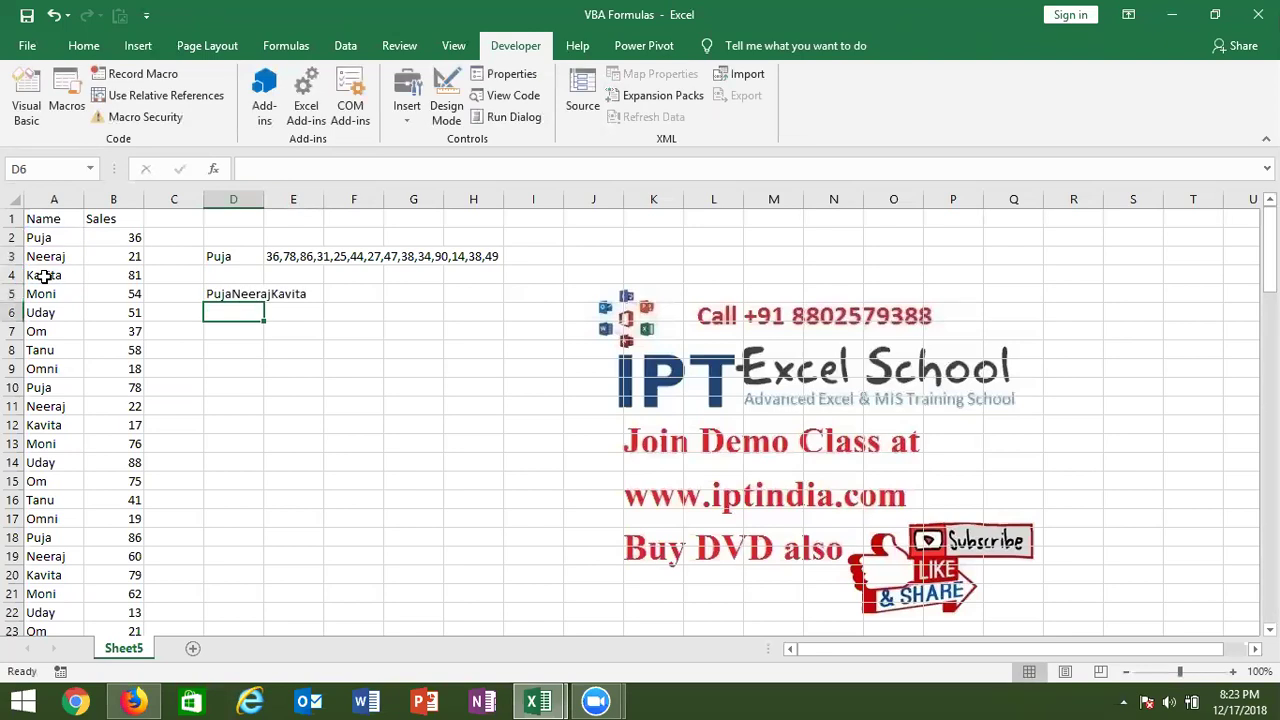
key(Up)
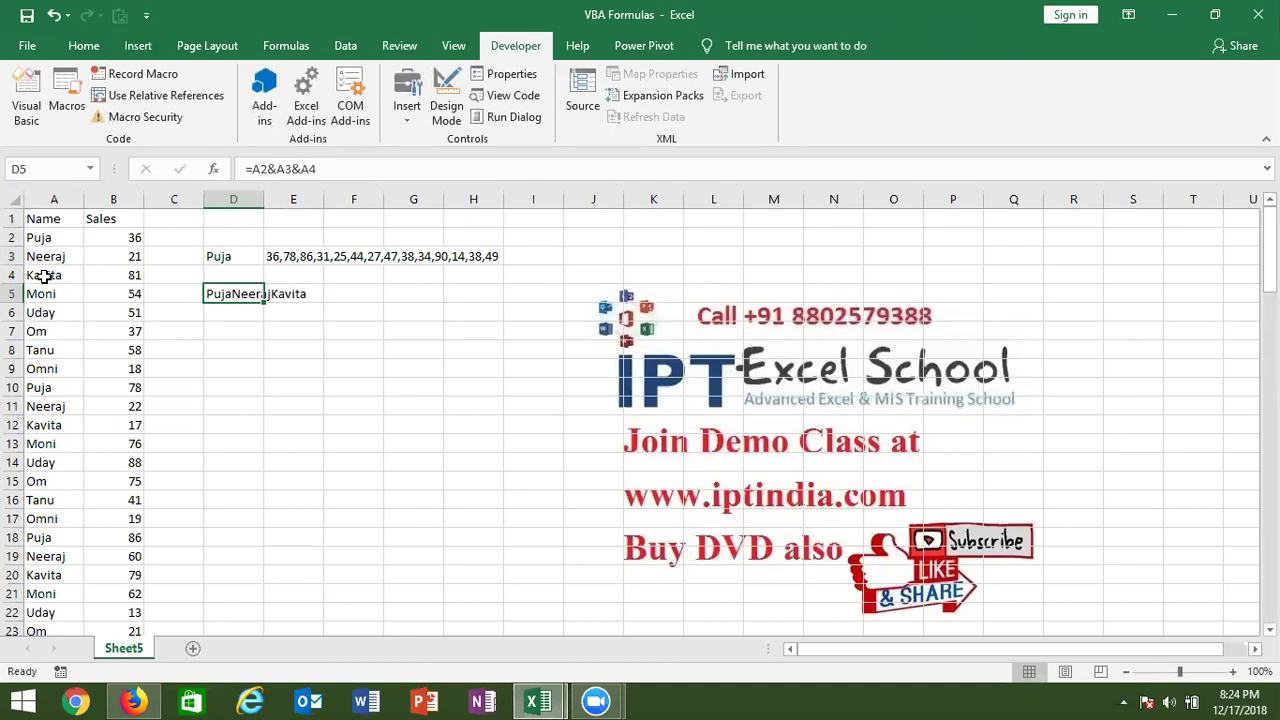
key(Delete)
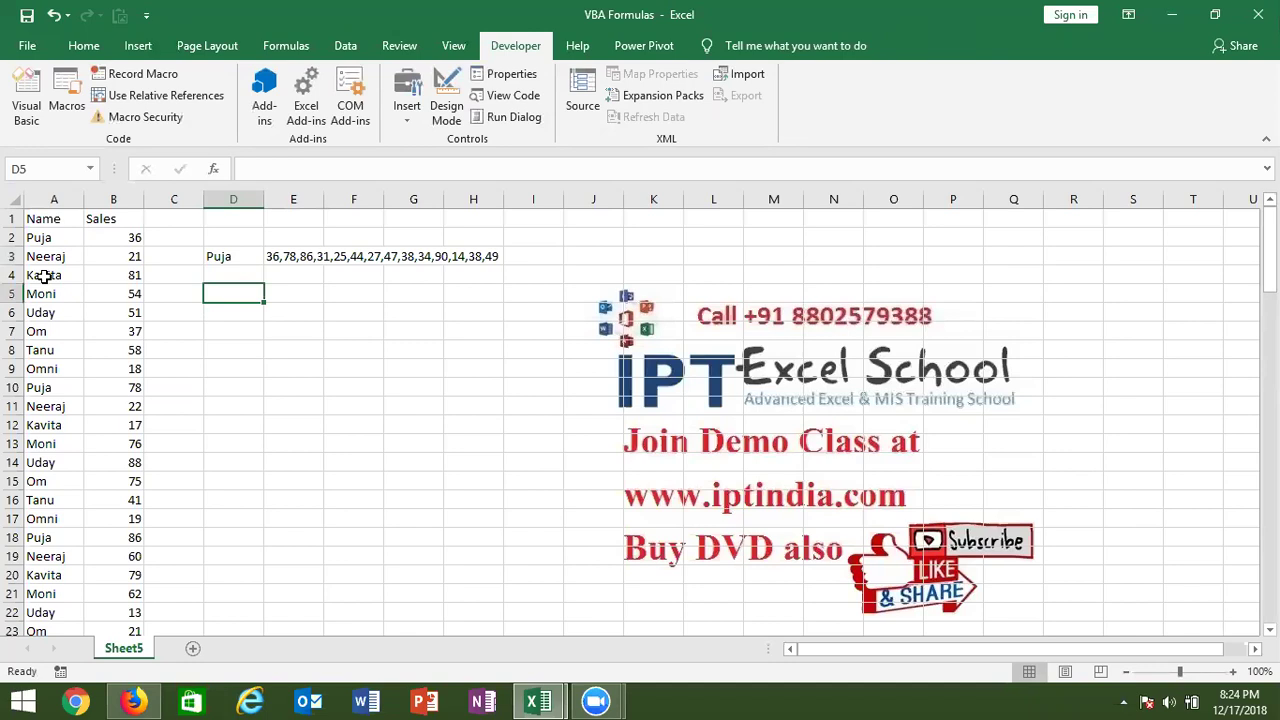
Try =concat(A2:A9) in D5, clear the #NAME? result, and reopen Module1's code.
text(=concat)
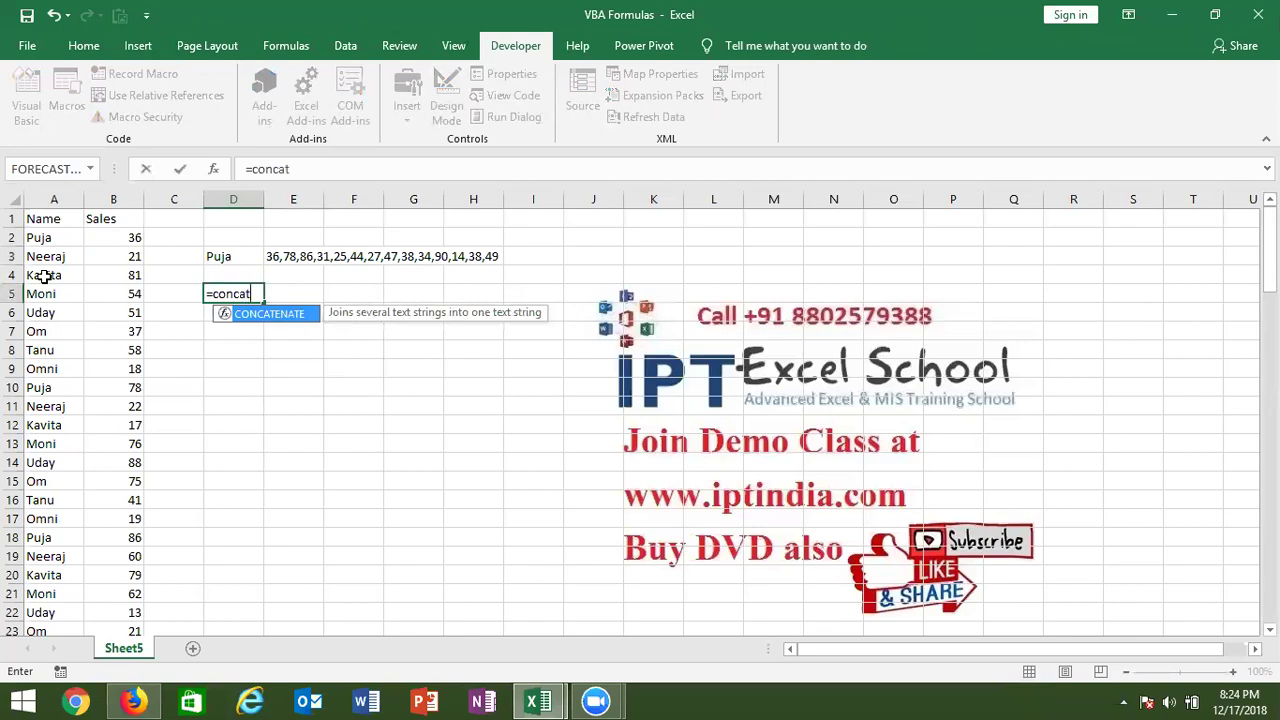
text(()
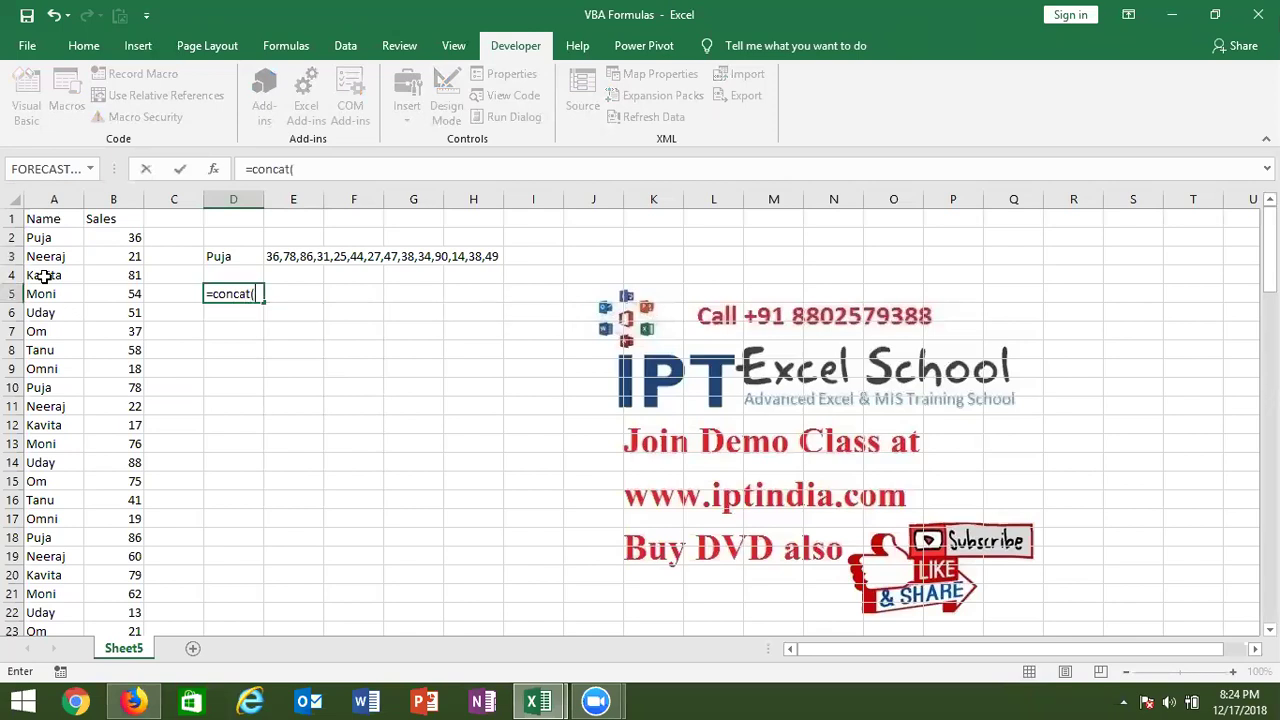
click(45, 237)
drag(47, 292, 48, 368)
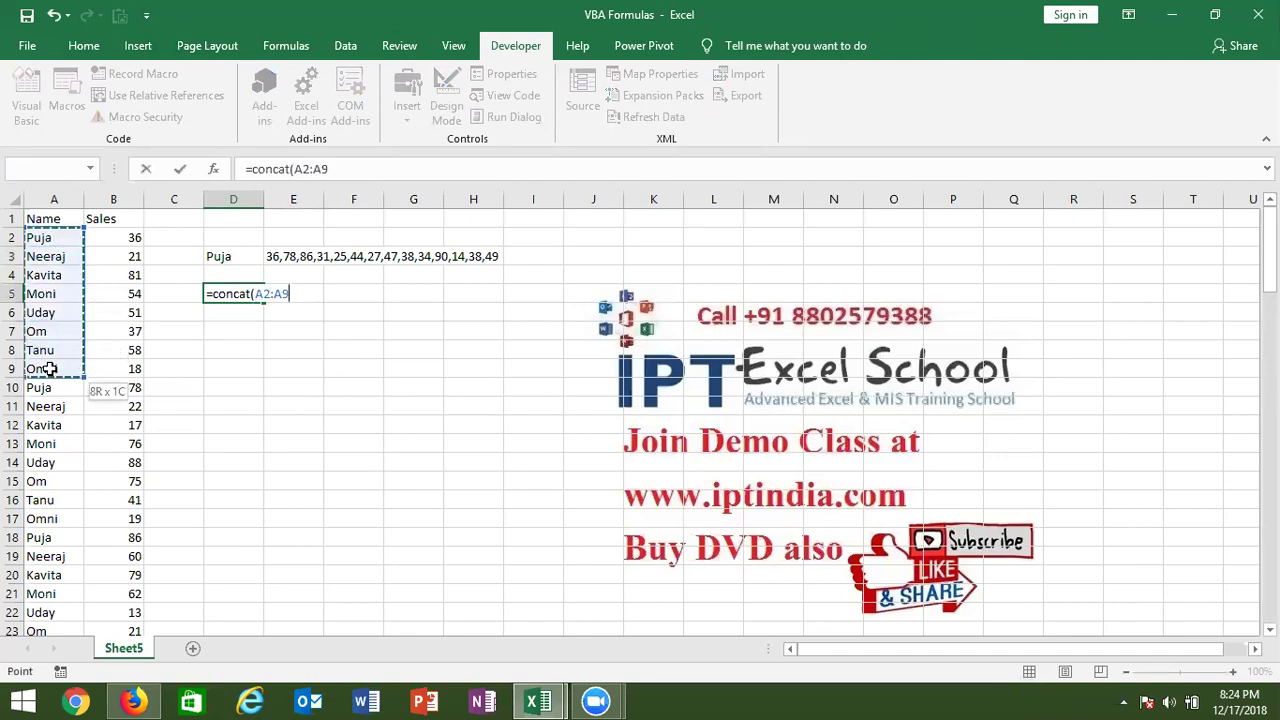
key(Return)
key(Up)
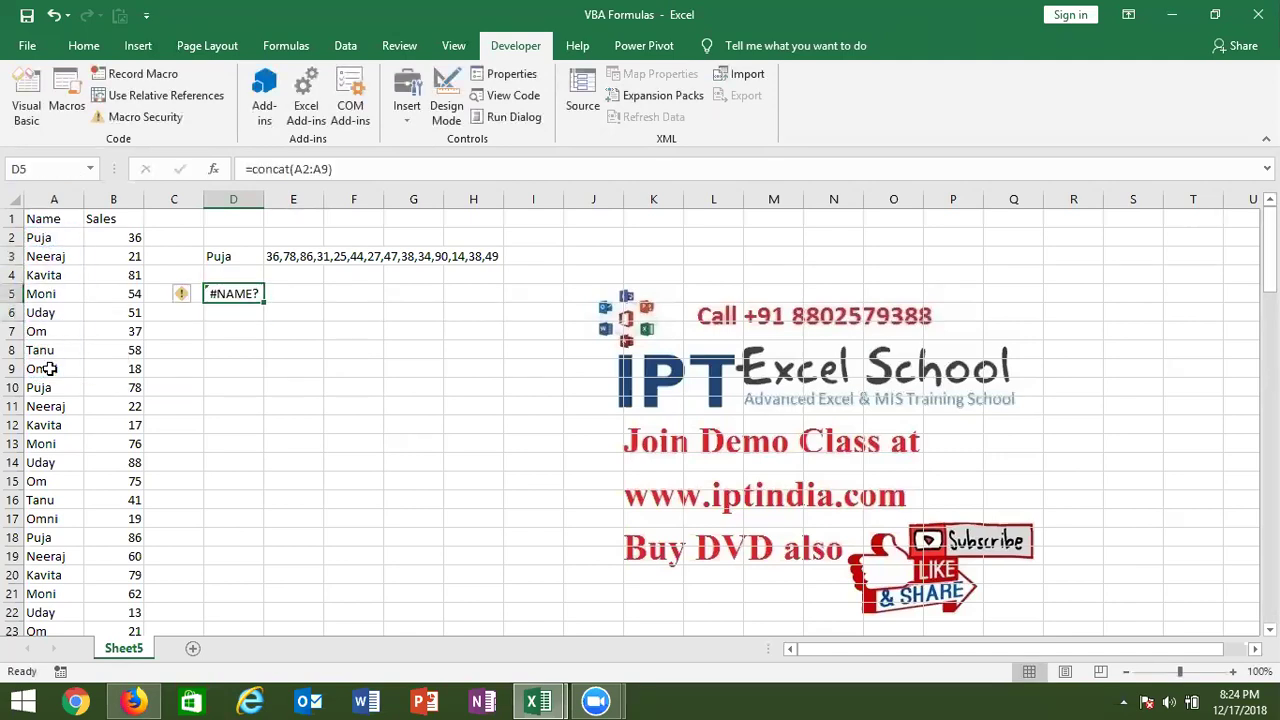
key(Delete)
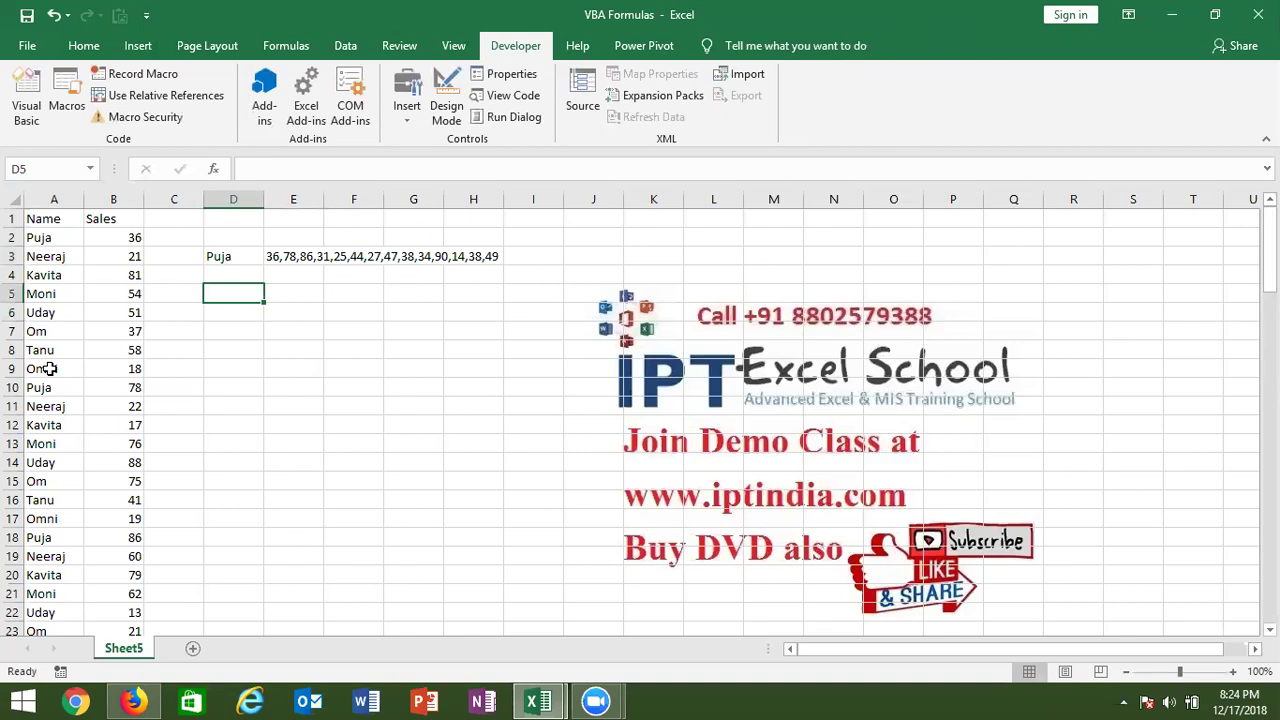
key(alt+F11)
key(Return)
key(Return)
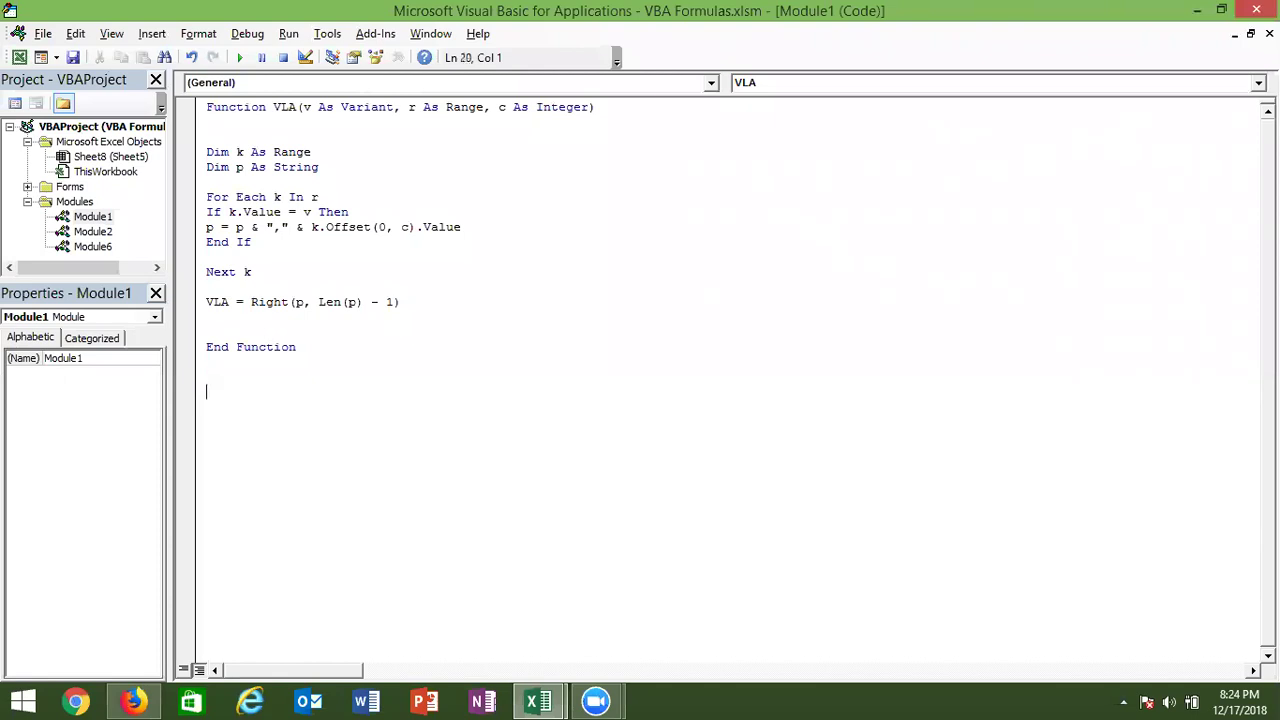
Begin a Concat(n As Range) function below VLA with Dim r As Range and For Each r In n.
text(function Concat)
text(())
key(BackSpace)
text(n as ra)
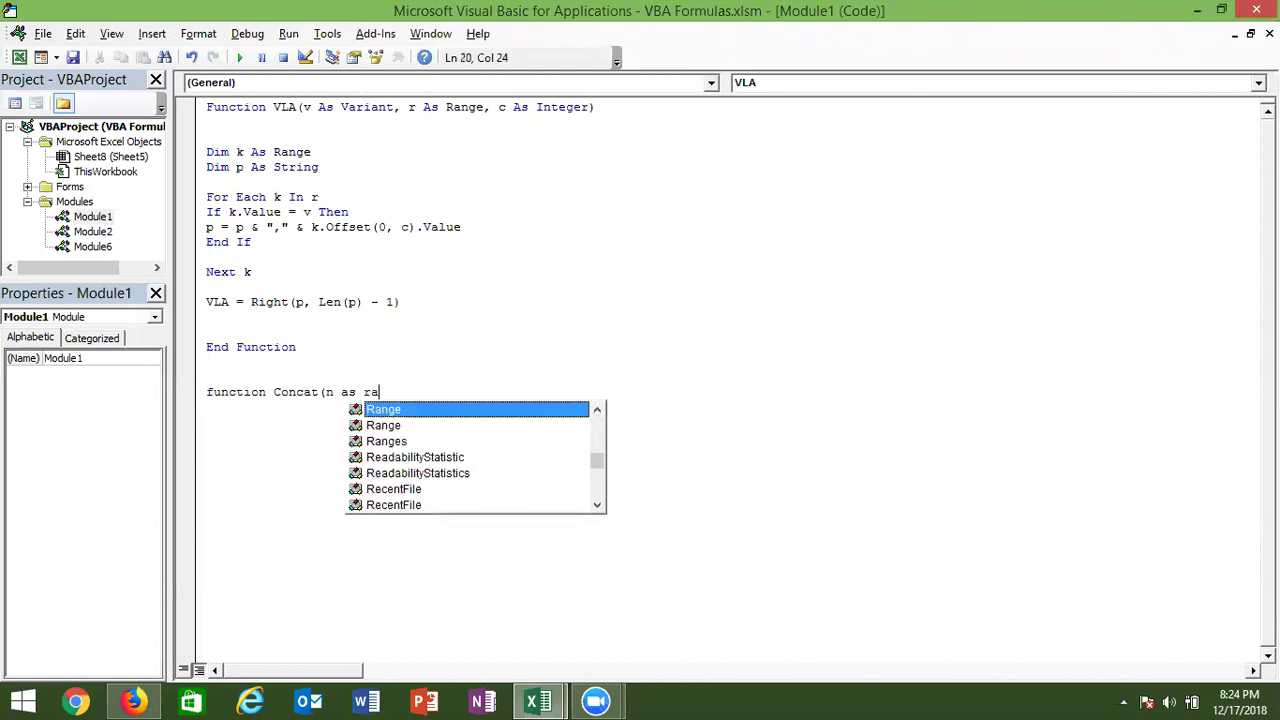
key(Tab)
text())
key(Return)
key(Return)
key(Return)
key(Return)
key(Return)
text(di)
key(BackSpace)
text(im r as )
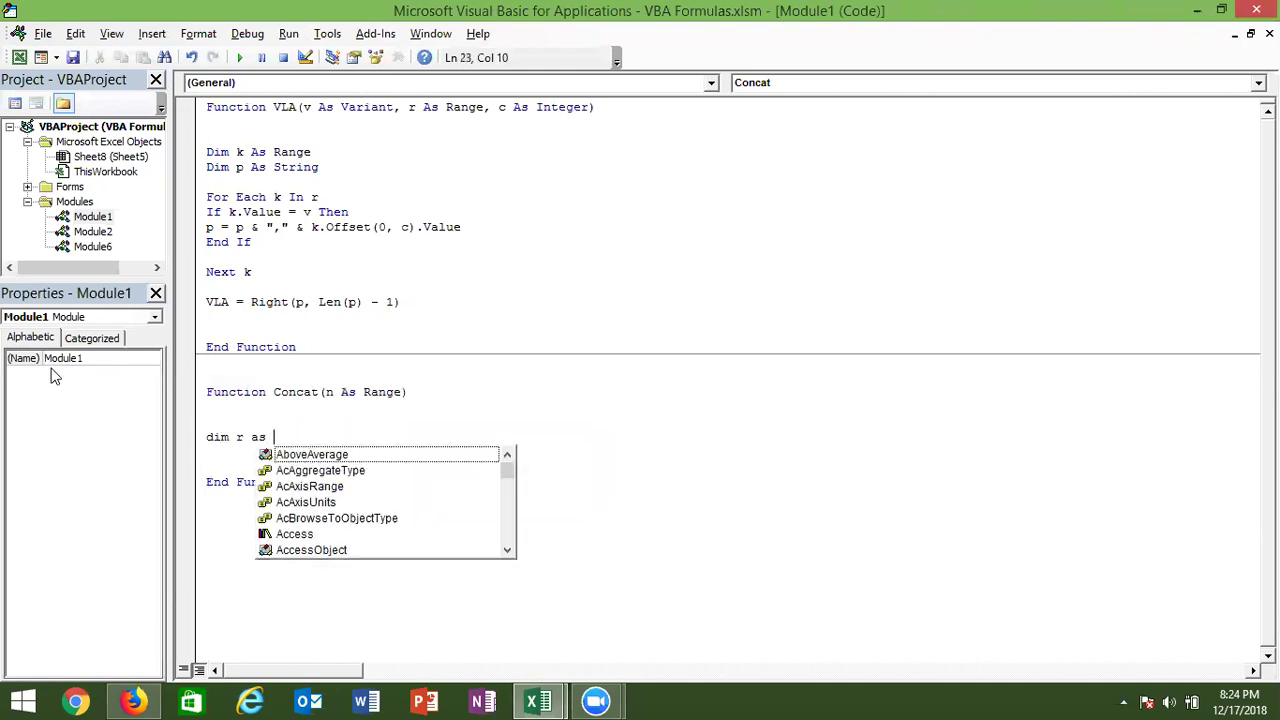
text(ra)
key(Return)
key(Return)
text(for each r in n)
Close the loop with Next r and add the declaration Dim s As String.
key(Return)
key(Return)
key(Return)
key(Return)
text(next r)
click(207, 497)
key(Return)
key(Up)
key(Up)
key(Up)
key(Up)
key(Up)
text(dim s as s)
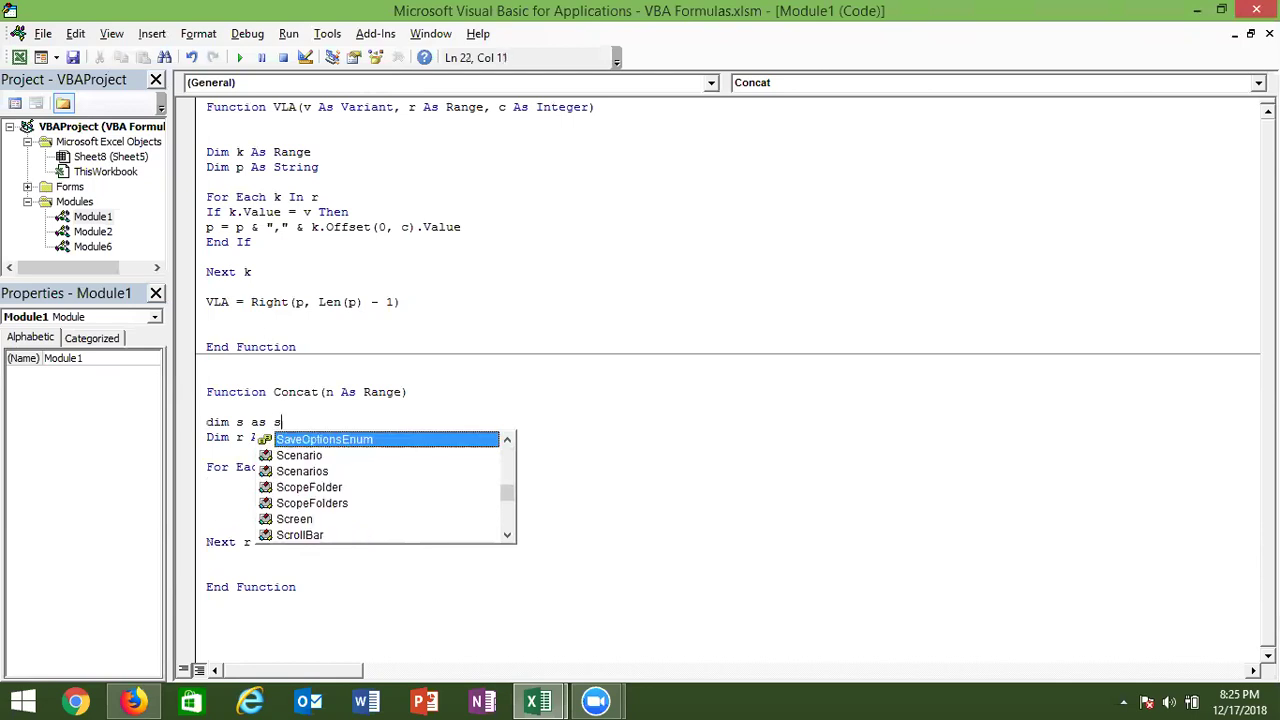
text(tri)
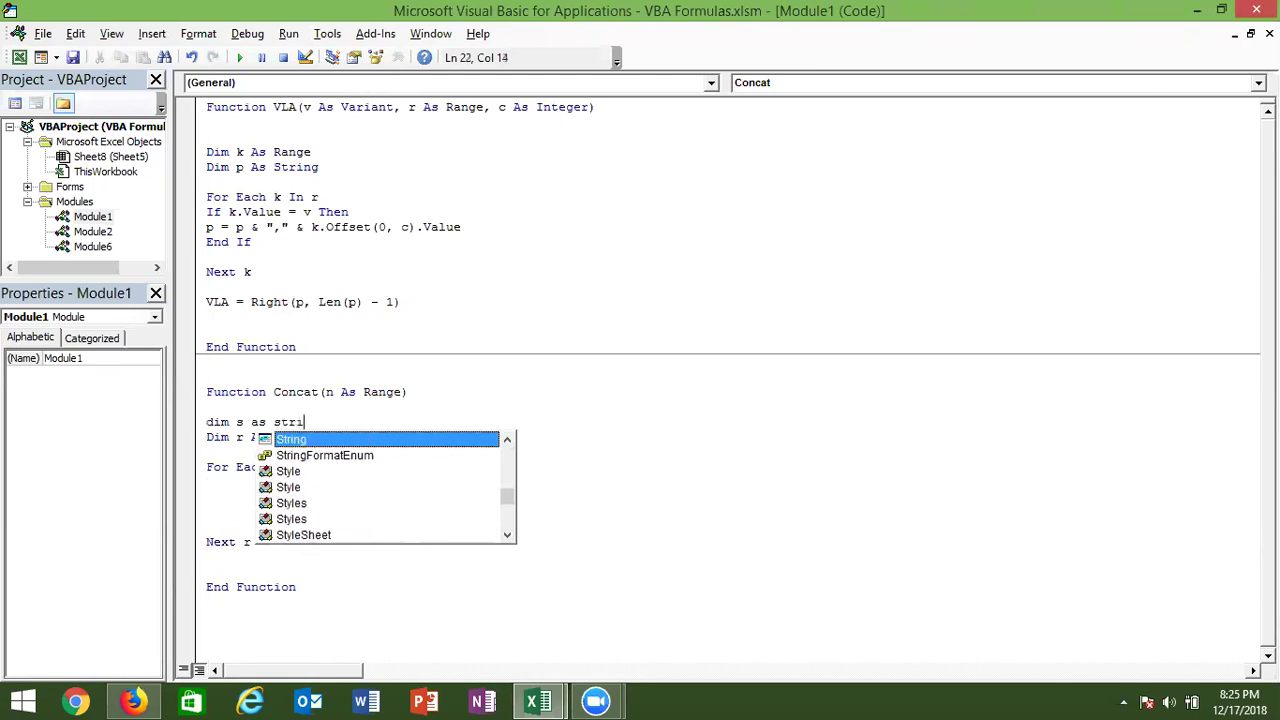
key(Tab)
key(Down)
key(Down)
key(Down)
key(Down)
Make the loop body append each cell's value with s = s & r.Value.
text(s=)
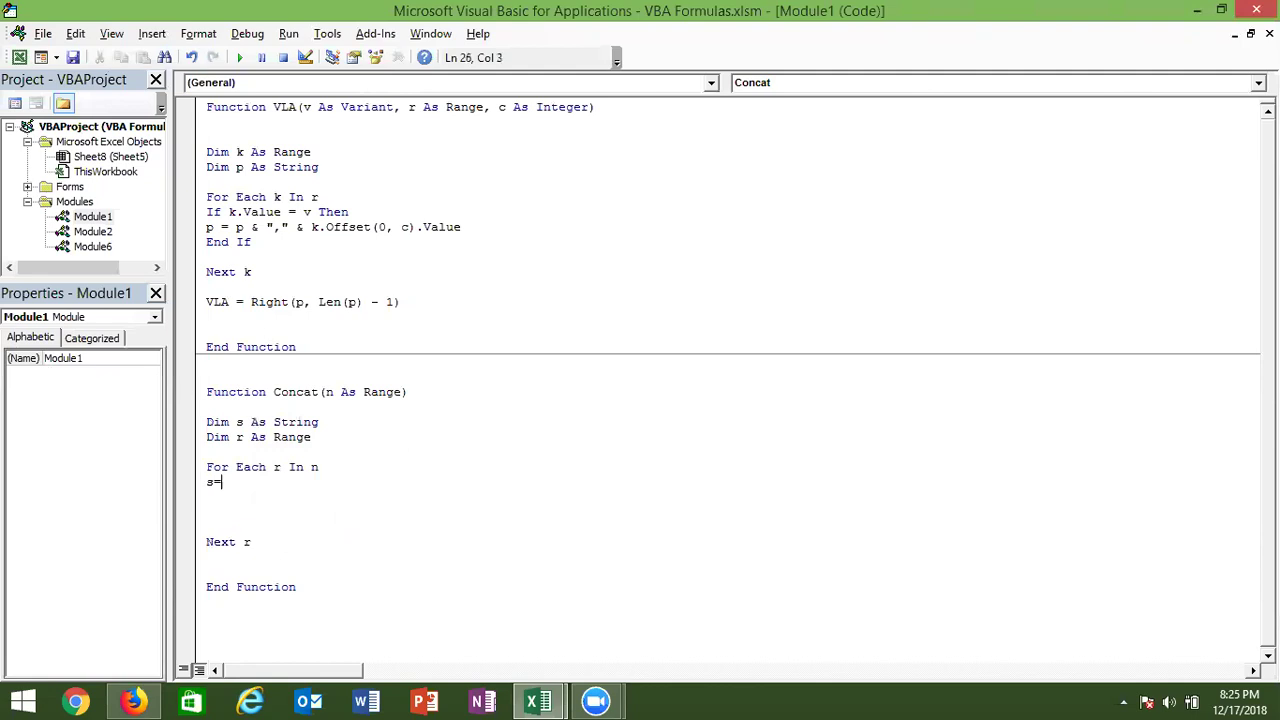
text(s )
text(&)
text(")
text(,")
key(BackSpace)
key(BackSpace)
key(BackSpace)
key(BackSpace)
key(BackSpace)
text(&)
text(r)
text(.v)
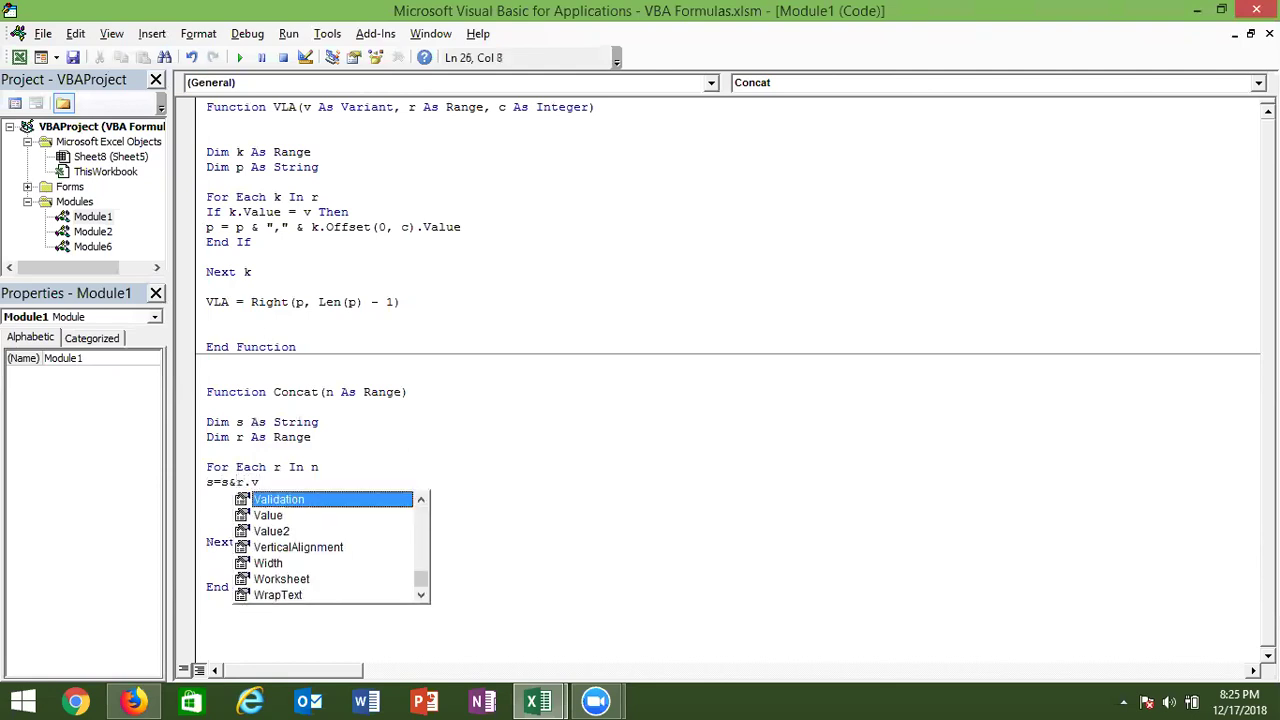
key(Down)
key(Tab)
key(Down)
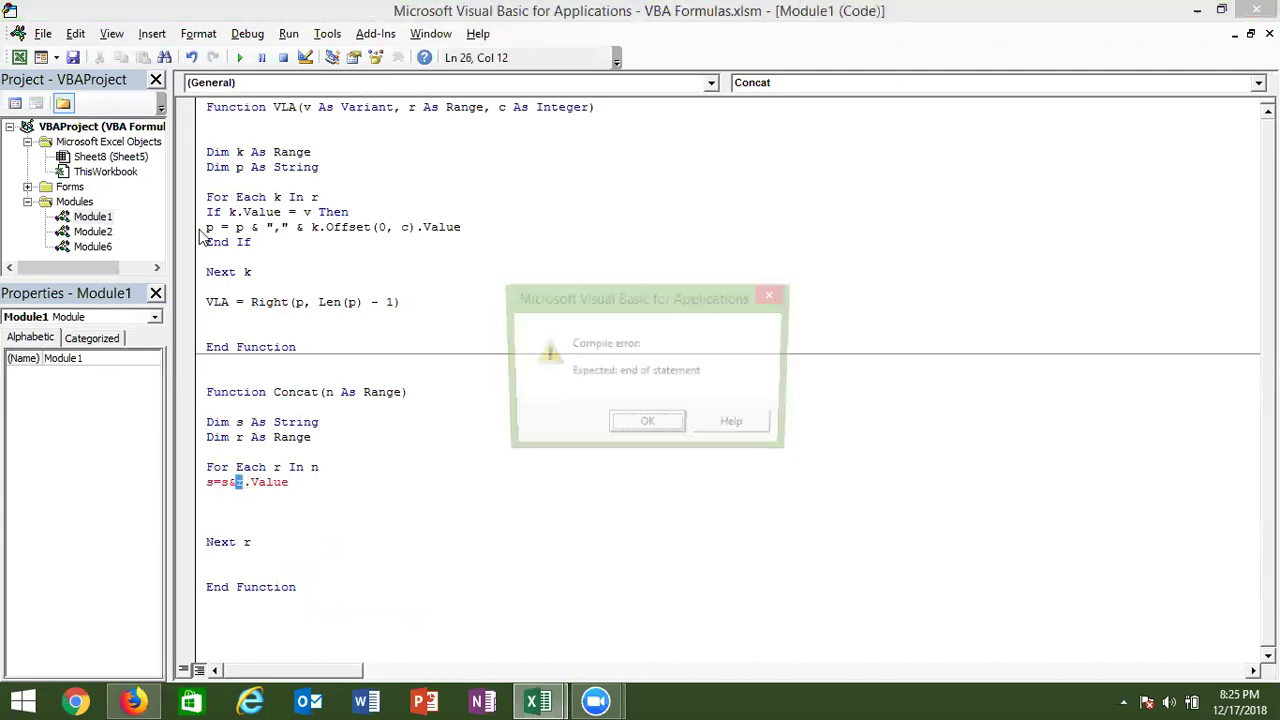
key(Return)
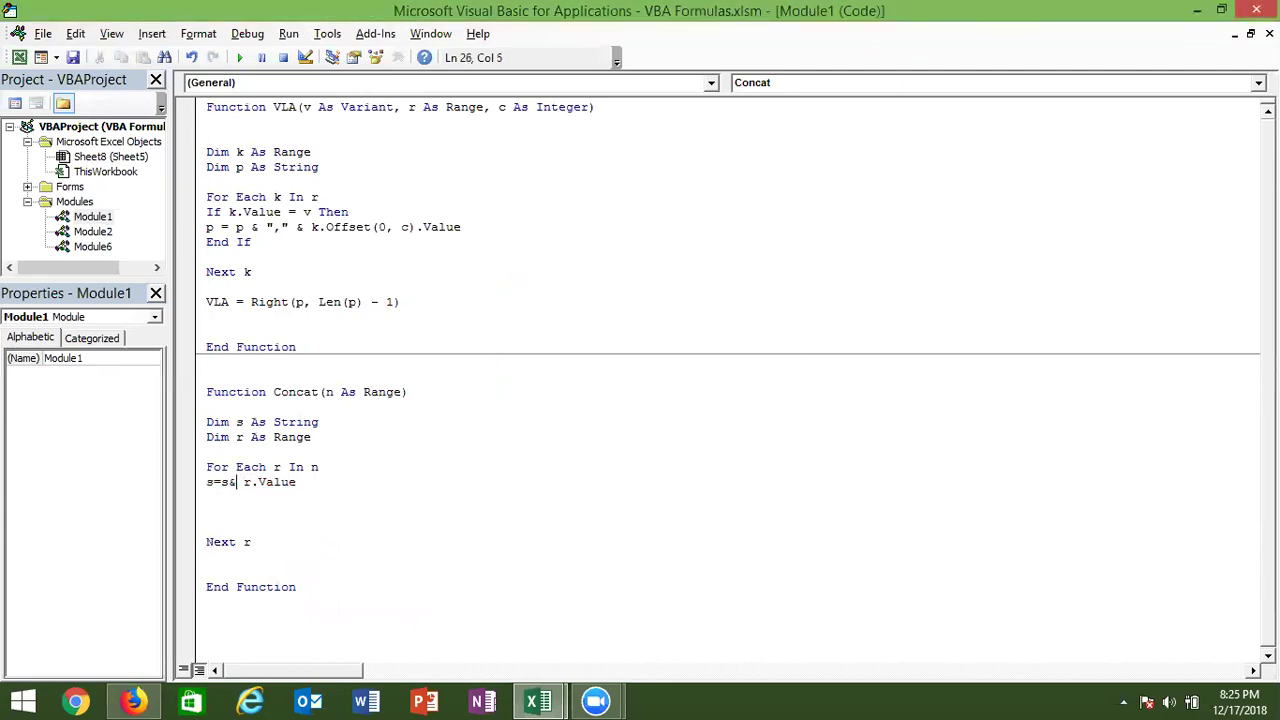
key(Down)
text(nex)
key(BackSpace)
key(BackSpace)
key(BackSpace)
key(Delete)
key(Delete)
key(Delete)
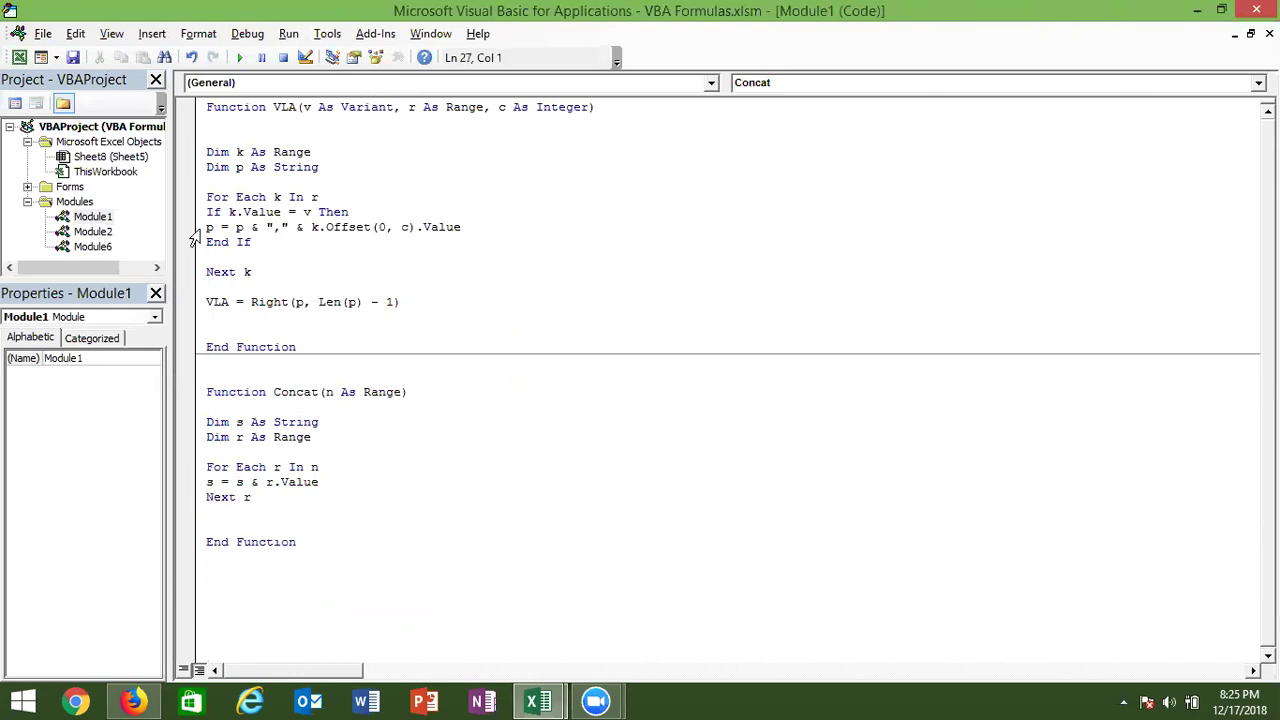
Test the function by entering =Concat(A1:A16) in cell D5.
key(alt+F11)
text(=con)
key(Tab)
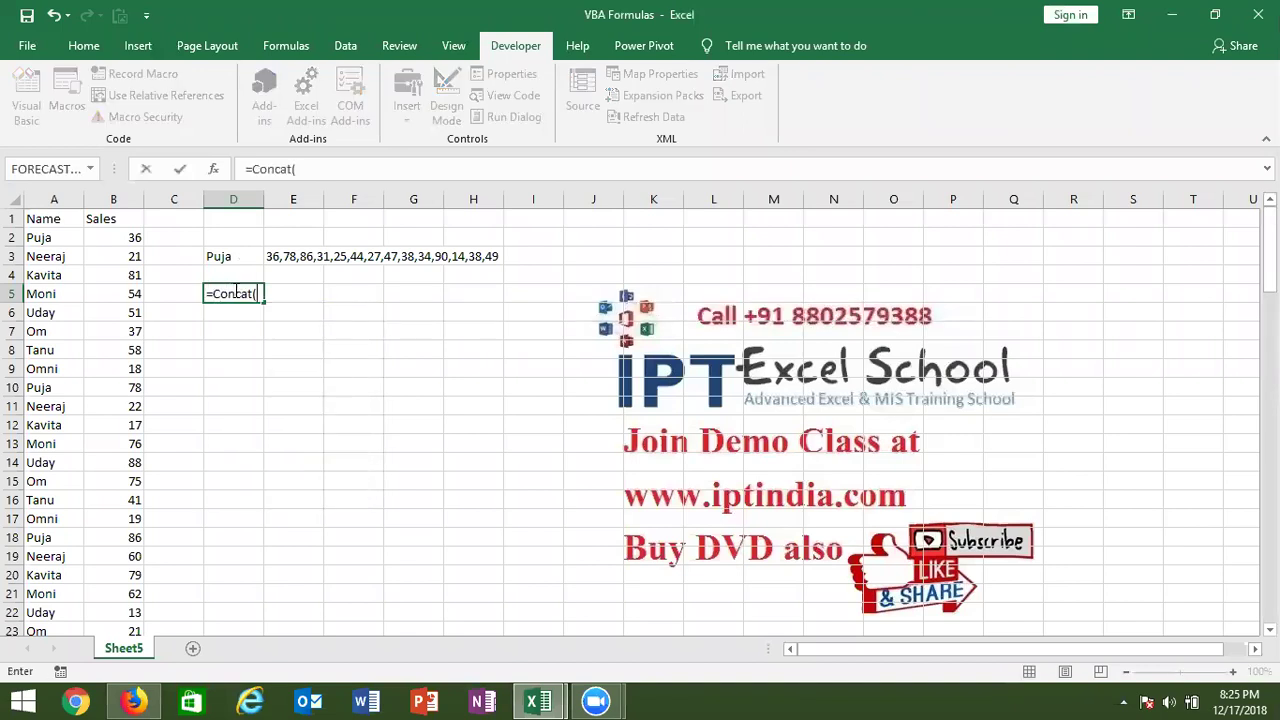
drag(60, 228, 47, 500)
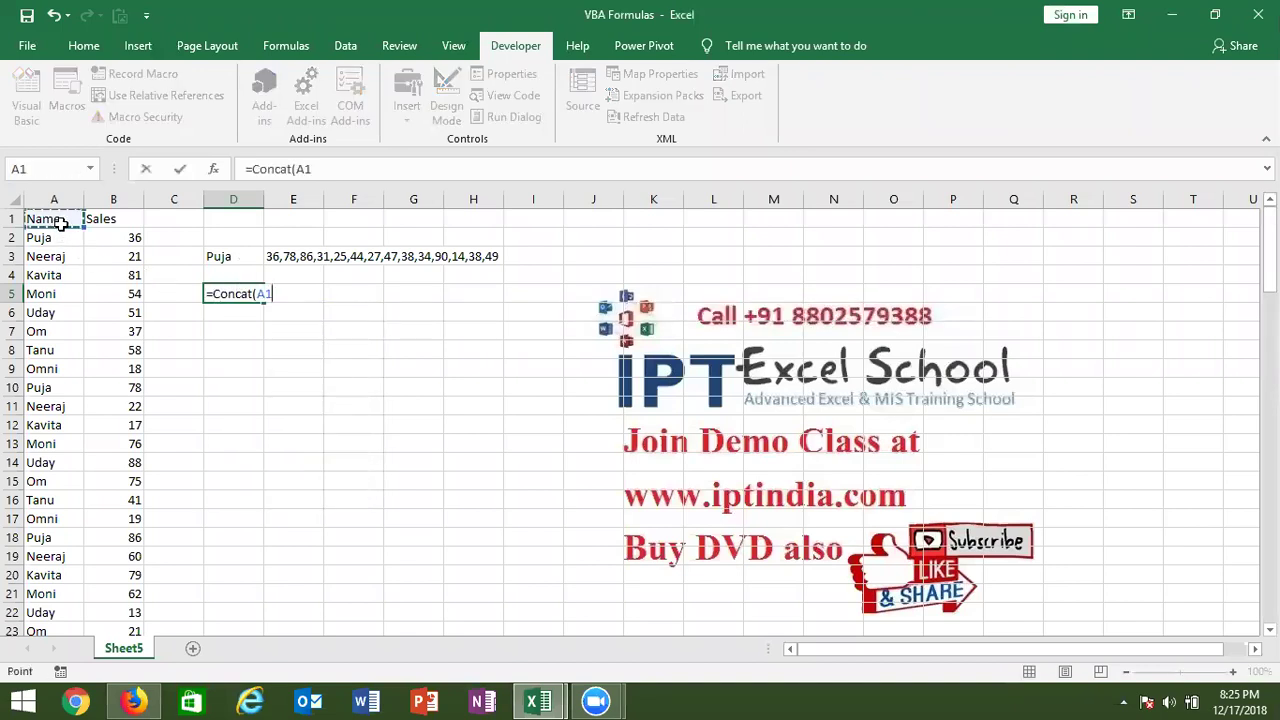
key(Return)
key(Up)
key(alt+F11)
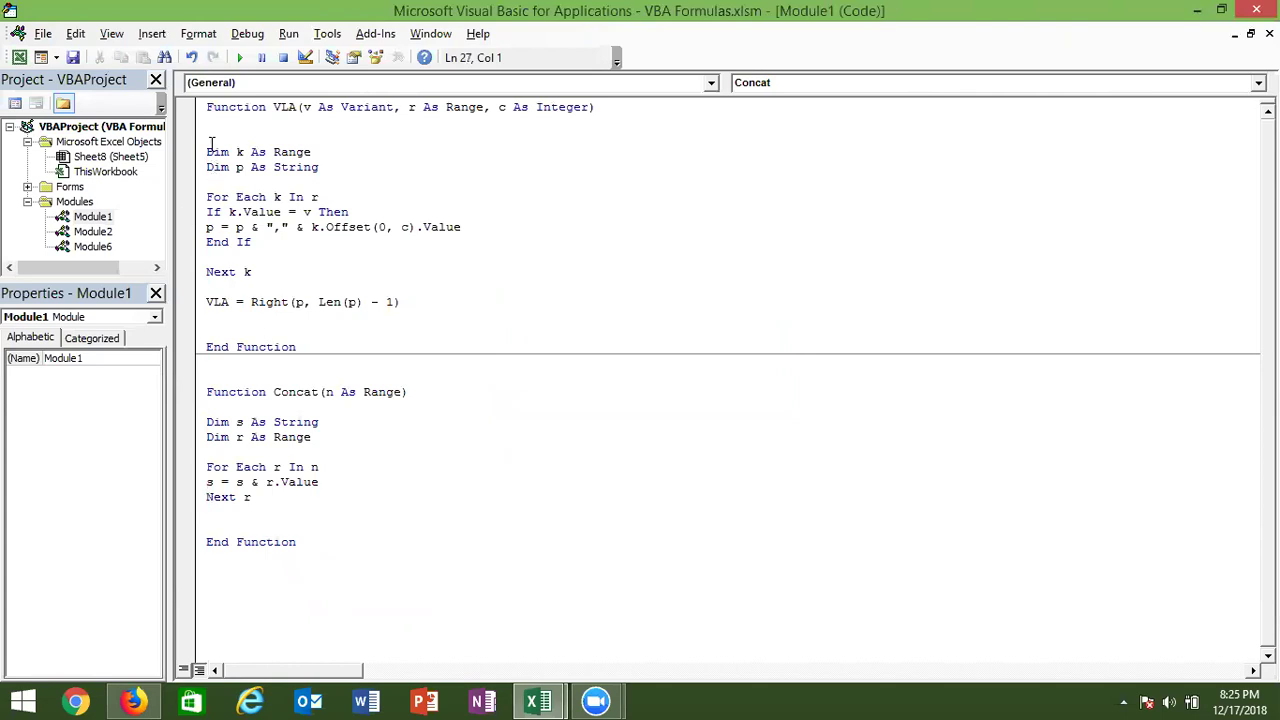
Compare with VLA's return line, then add concat = s just before Concat's End Function.
mouse_move(207, 107)
mouse_down()
mouse_move(220, 140)
mouse_move(210, 128)
mouse_up()
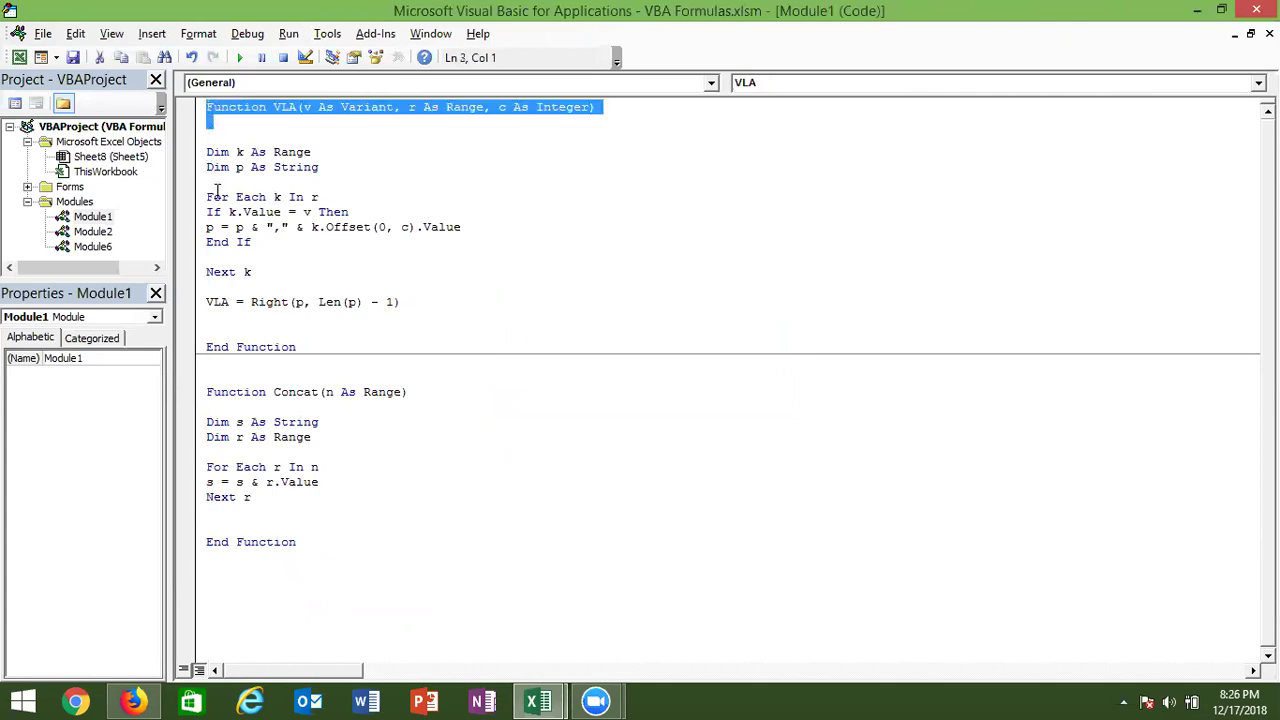
click(191, 308)
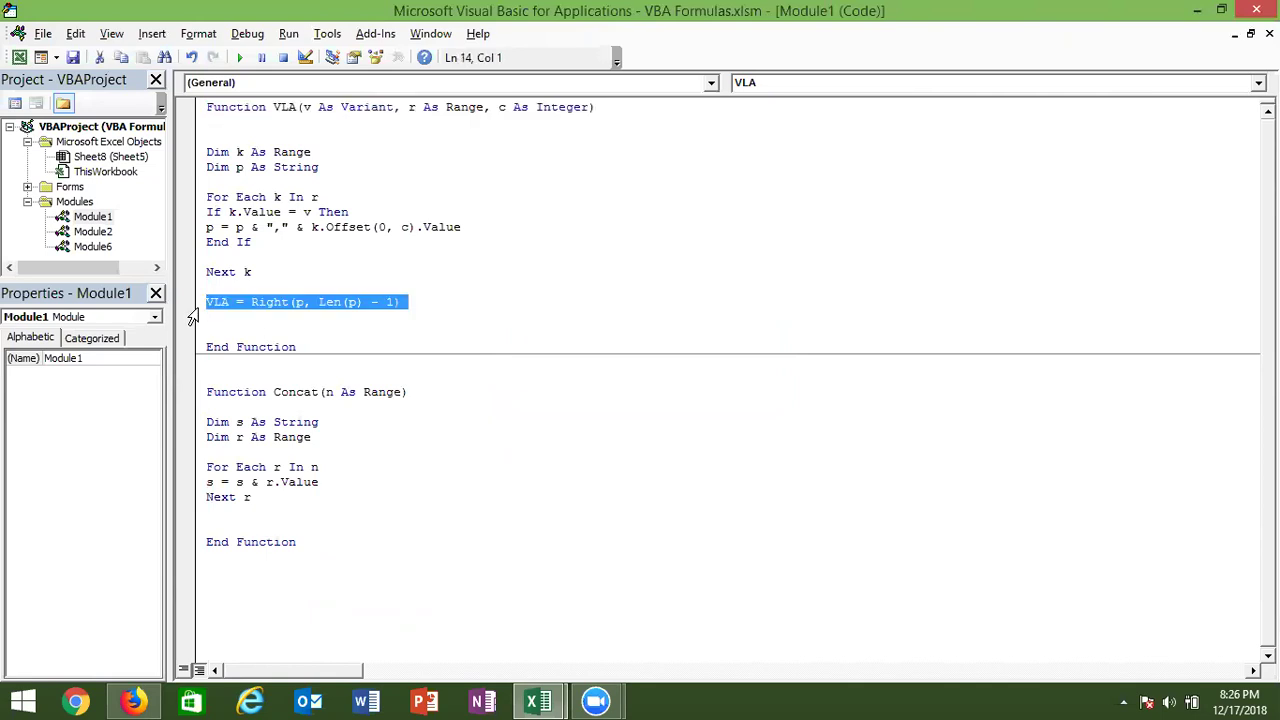
click(208, 393)
drag(208, 422, 240, 497)
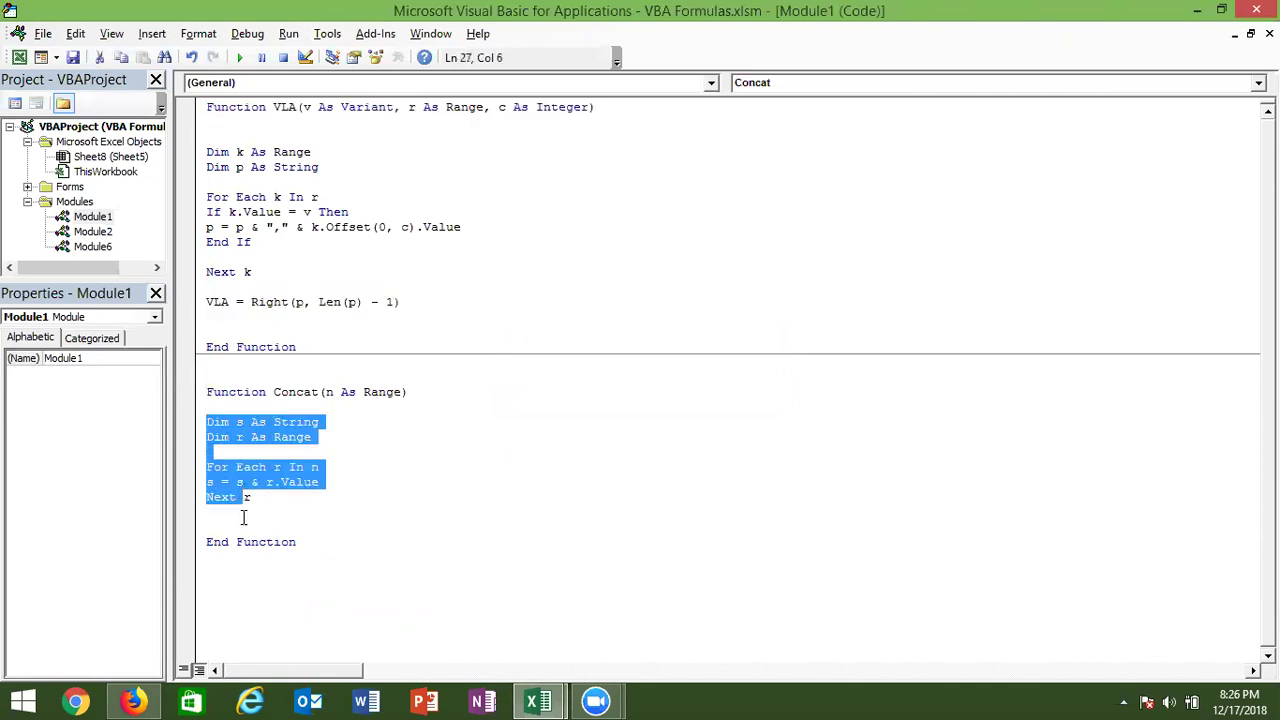
click(249, 523)
text(concat )
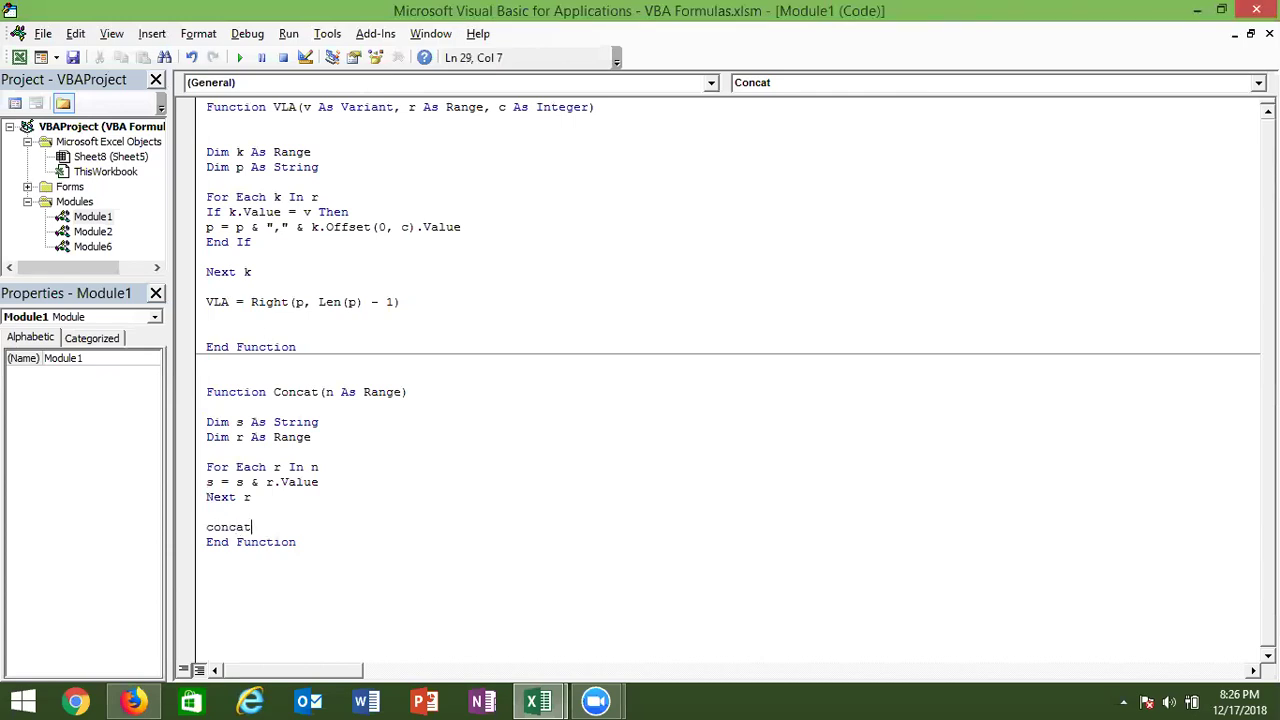
text(=s)
click(262, 497)
Re-enter D5's Concat formula so it shows the joined names.
key(alt+F11)
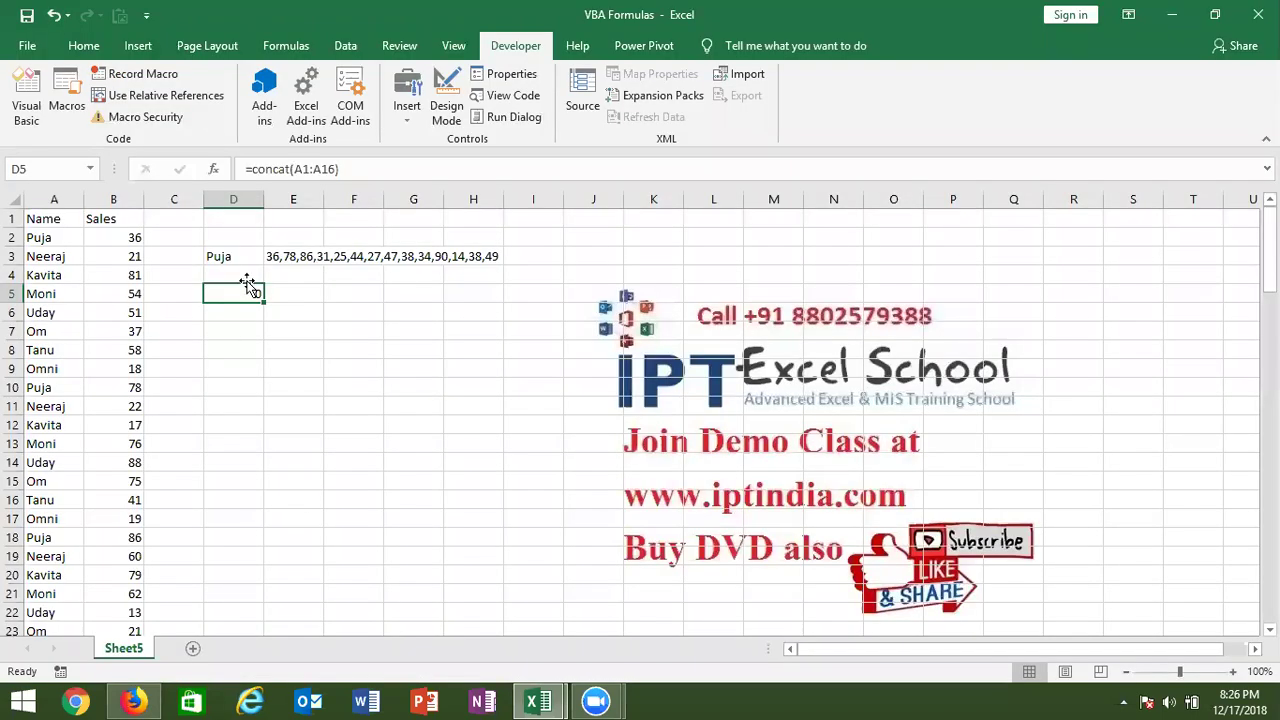
double_click(249, 292)
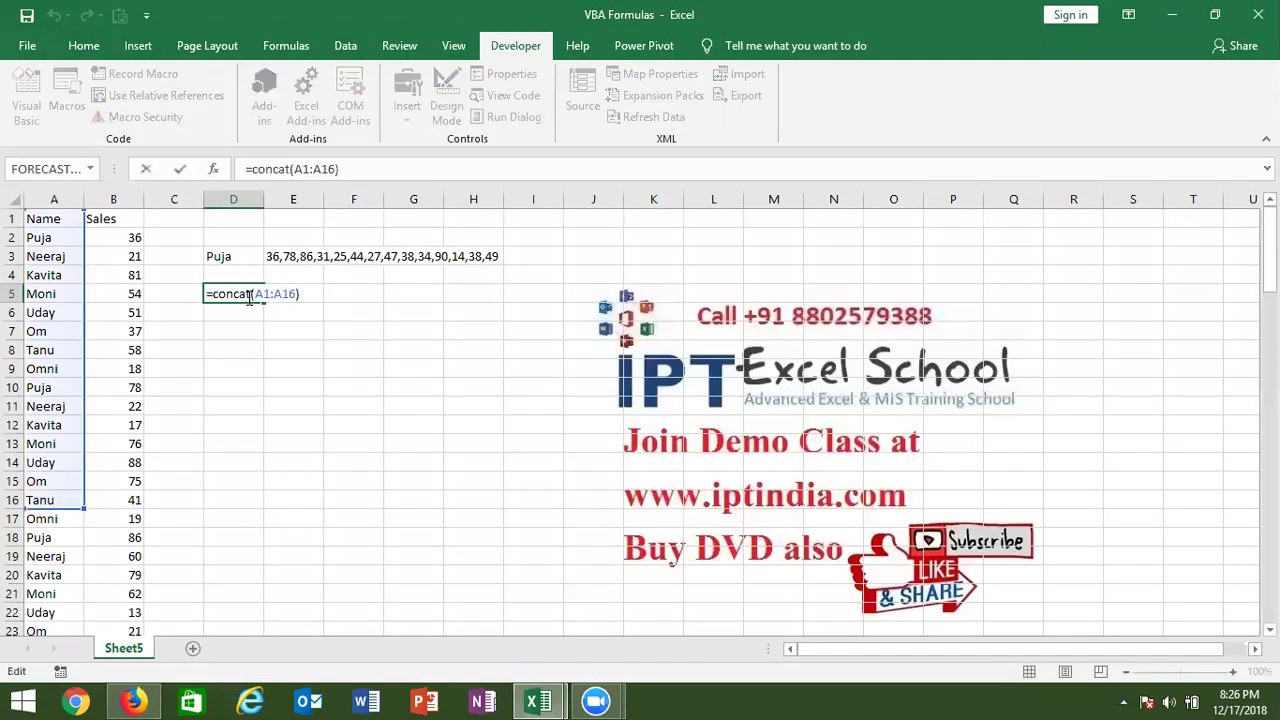
key(Return)
click(246, 296)
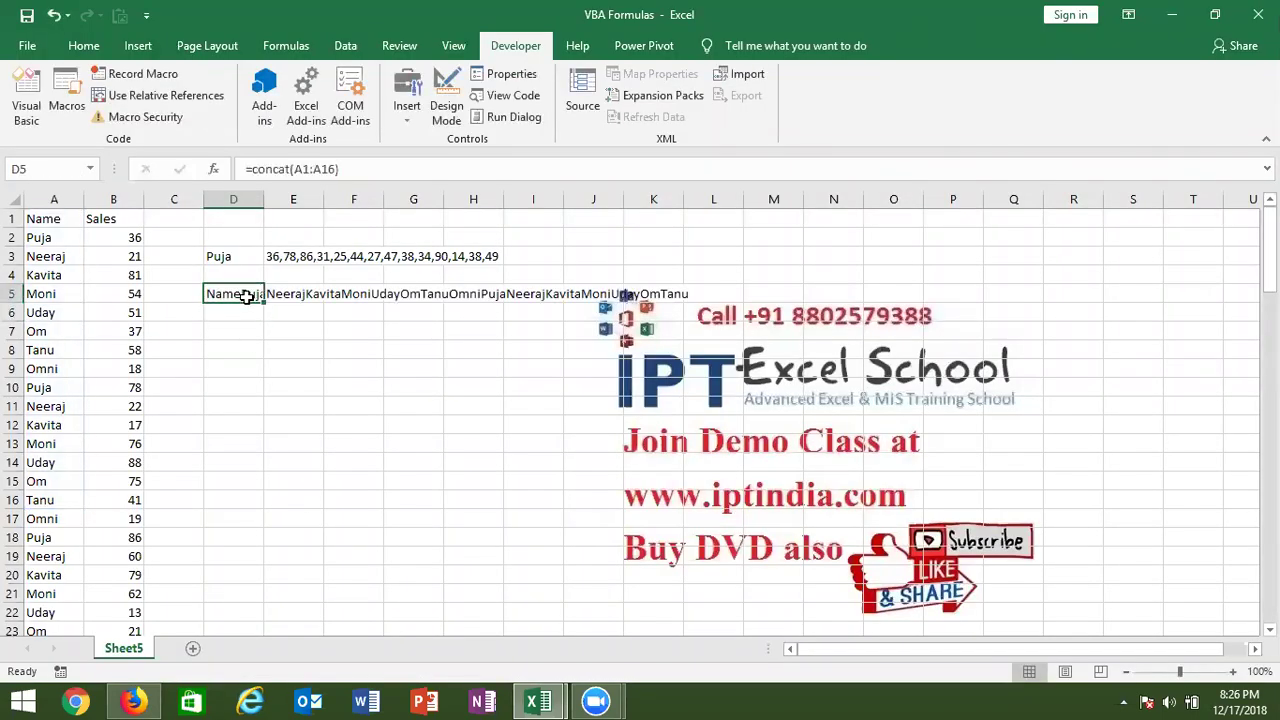
key(Return)
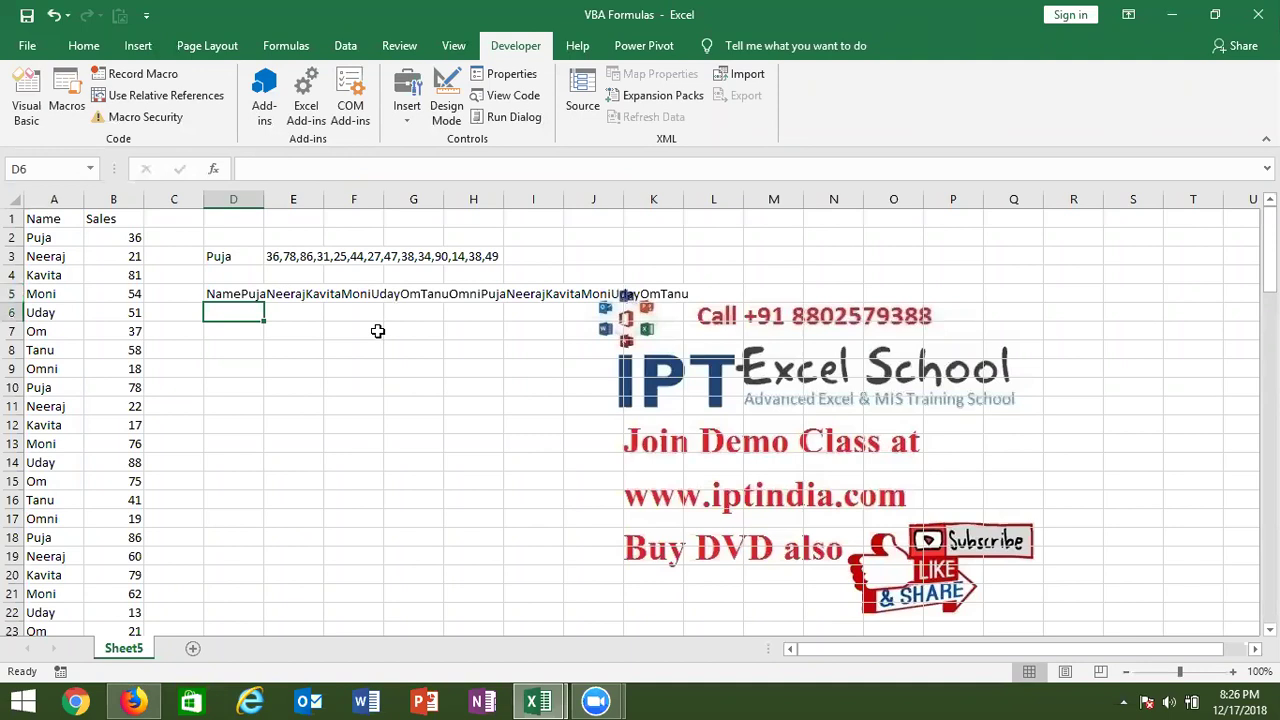
Type the label textjoin into cell D7.
key(Down)
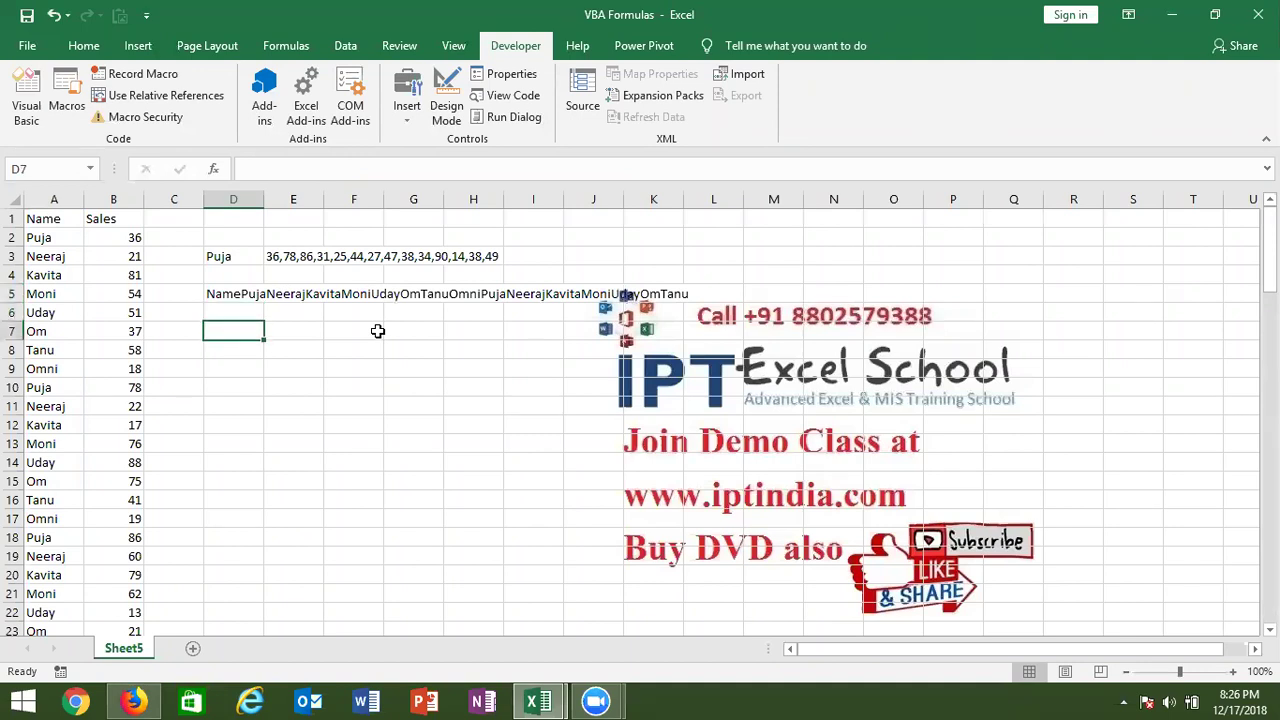
text(textjoin)
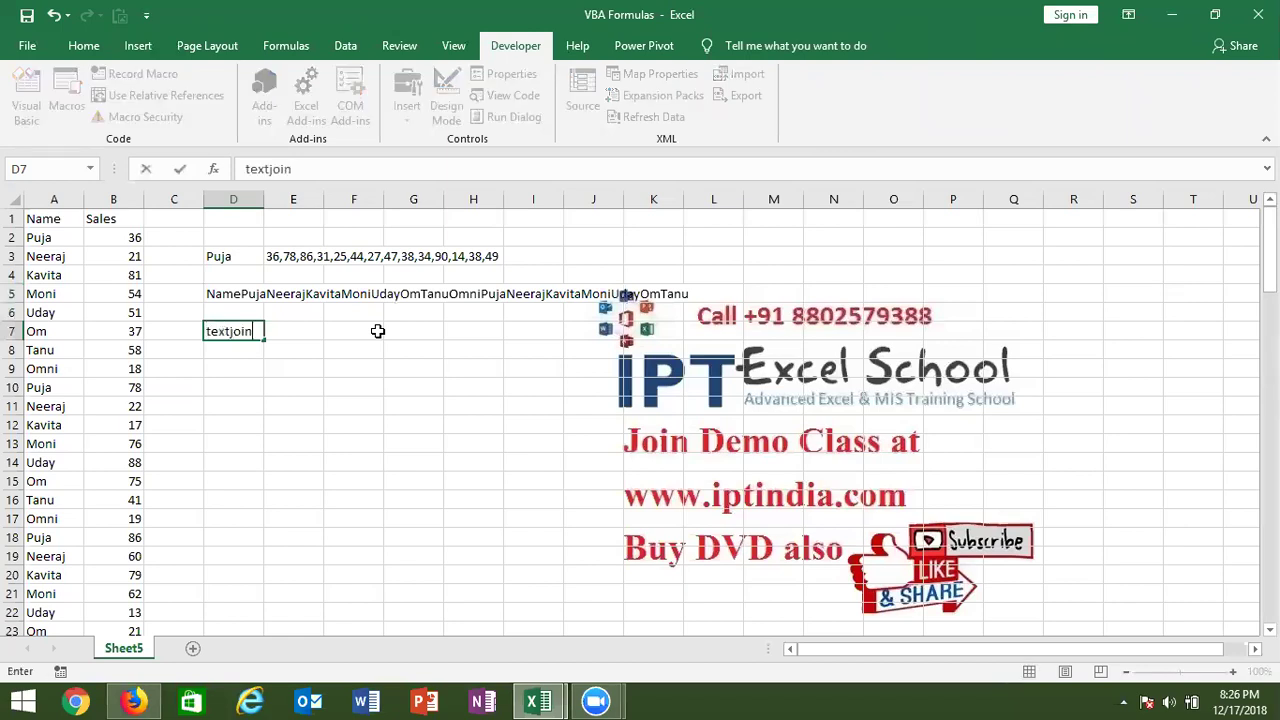
key(Return)
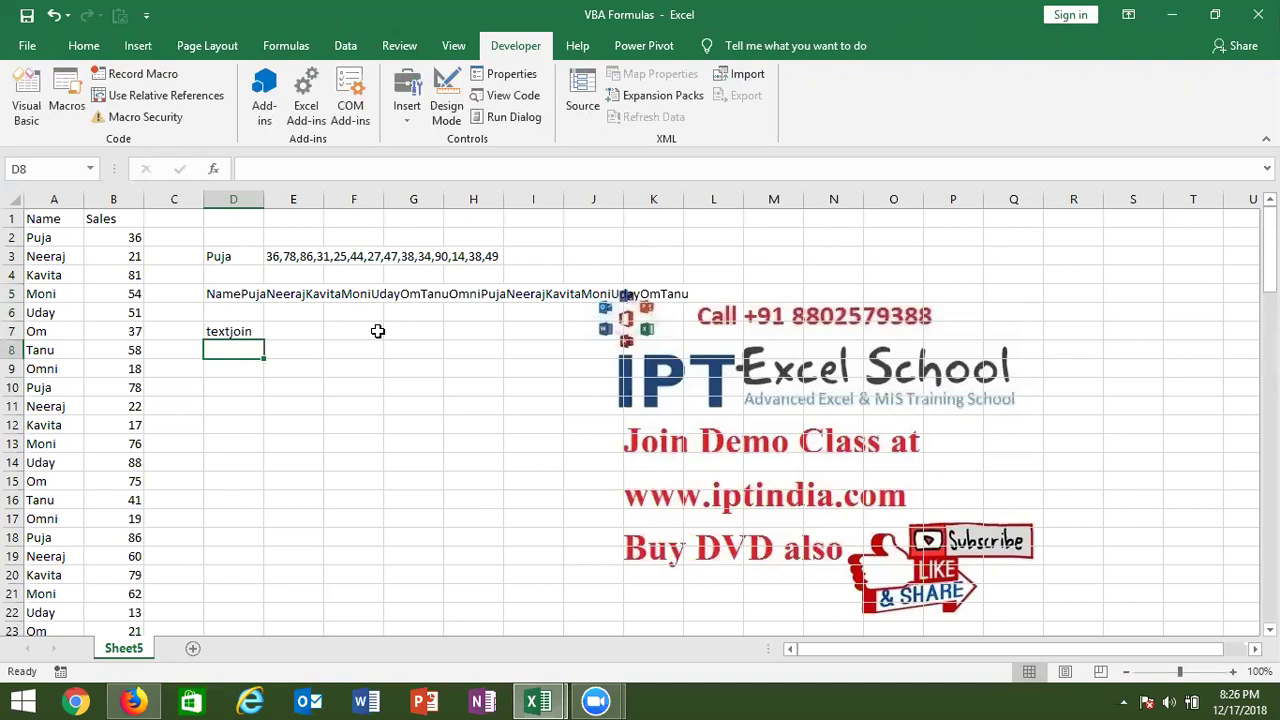
key(alt+F11)
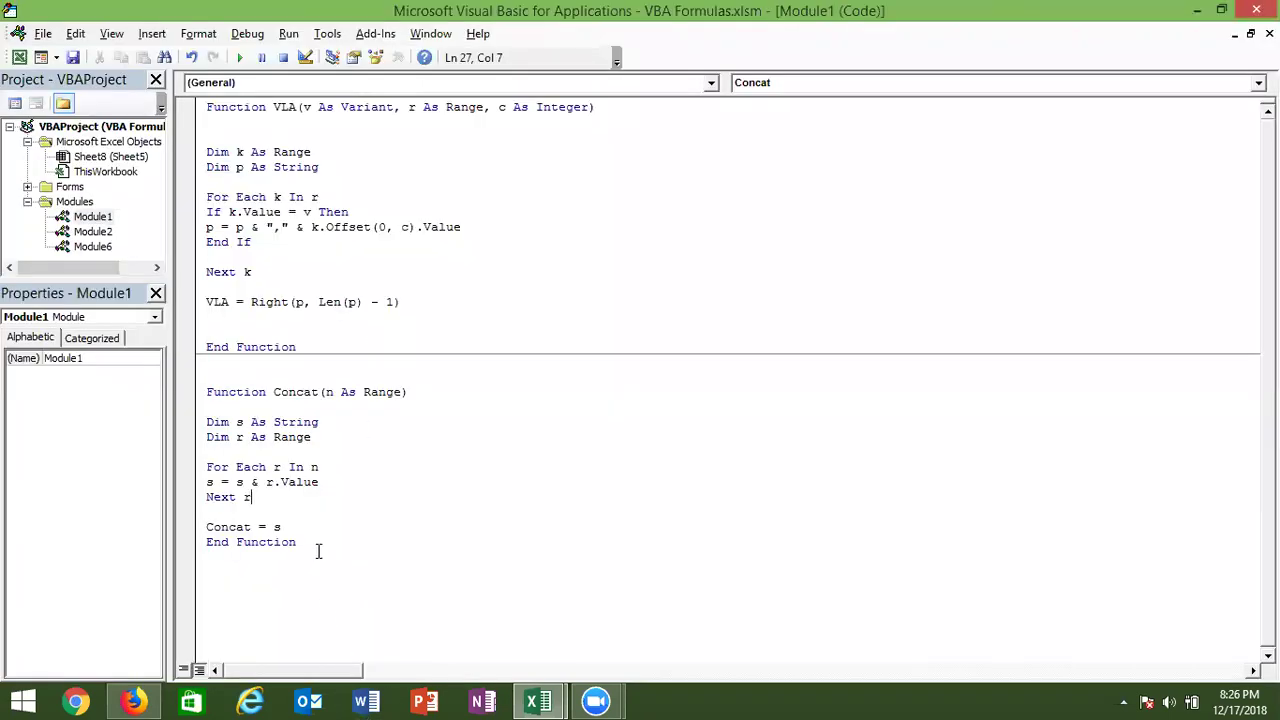
Duplicate the Concat function and give the copy a second parameter k As String.
drag(318, 551, 210, 382)
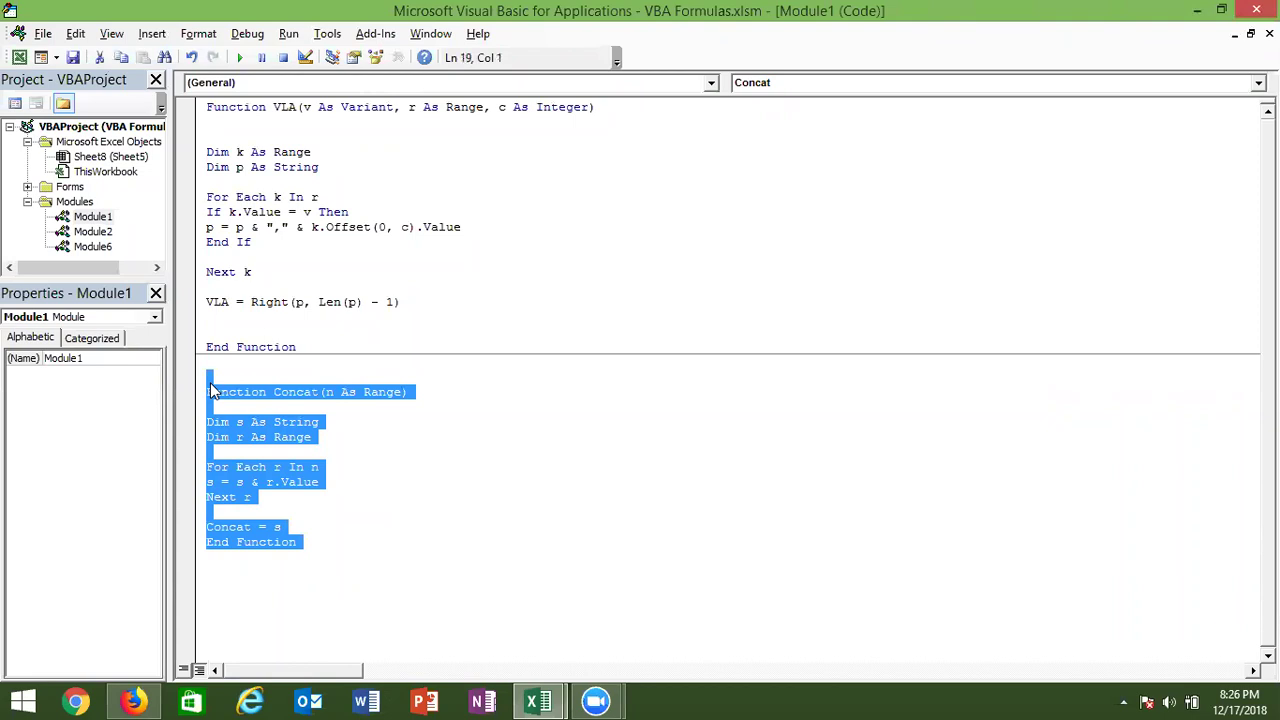
click(214, 581)
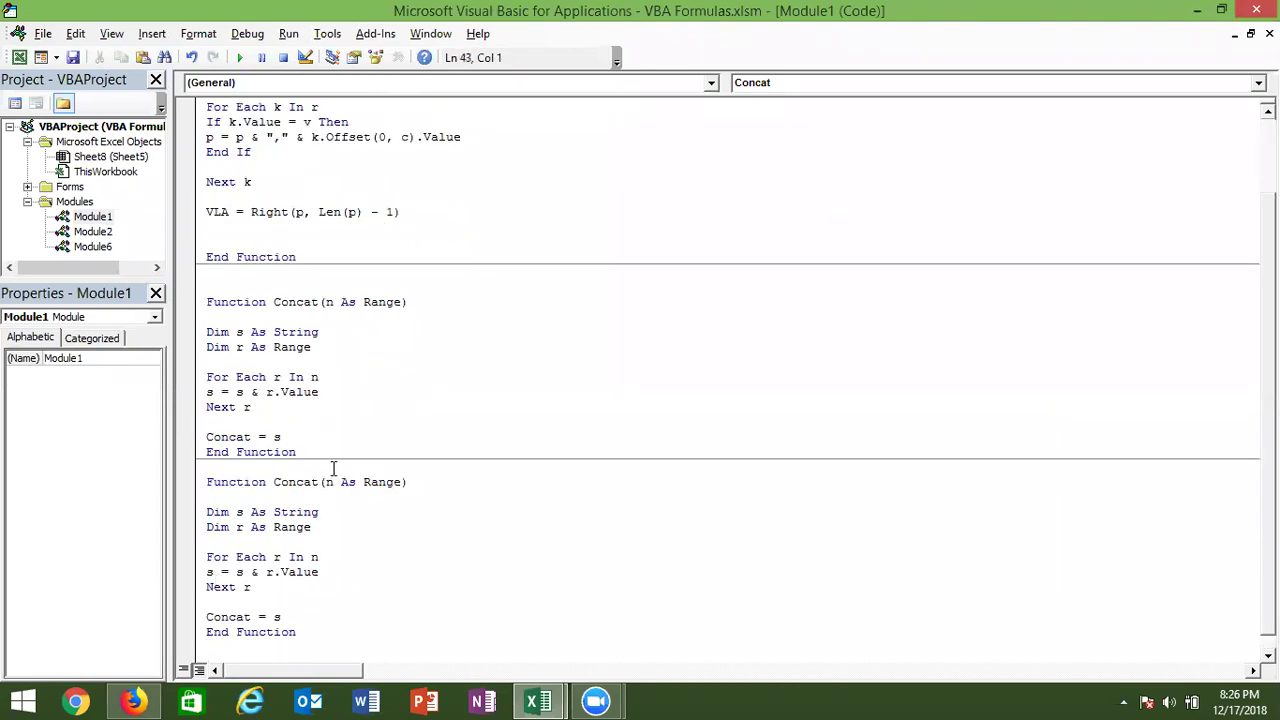
click(401, 481)
text(,)
text(k as )
text(str)
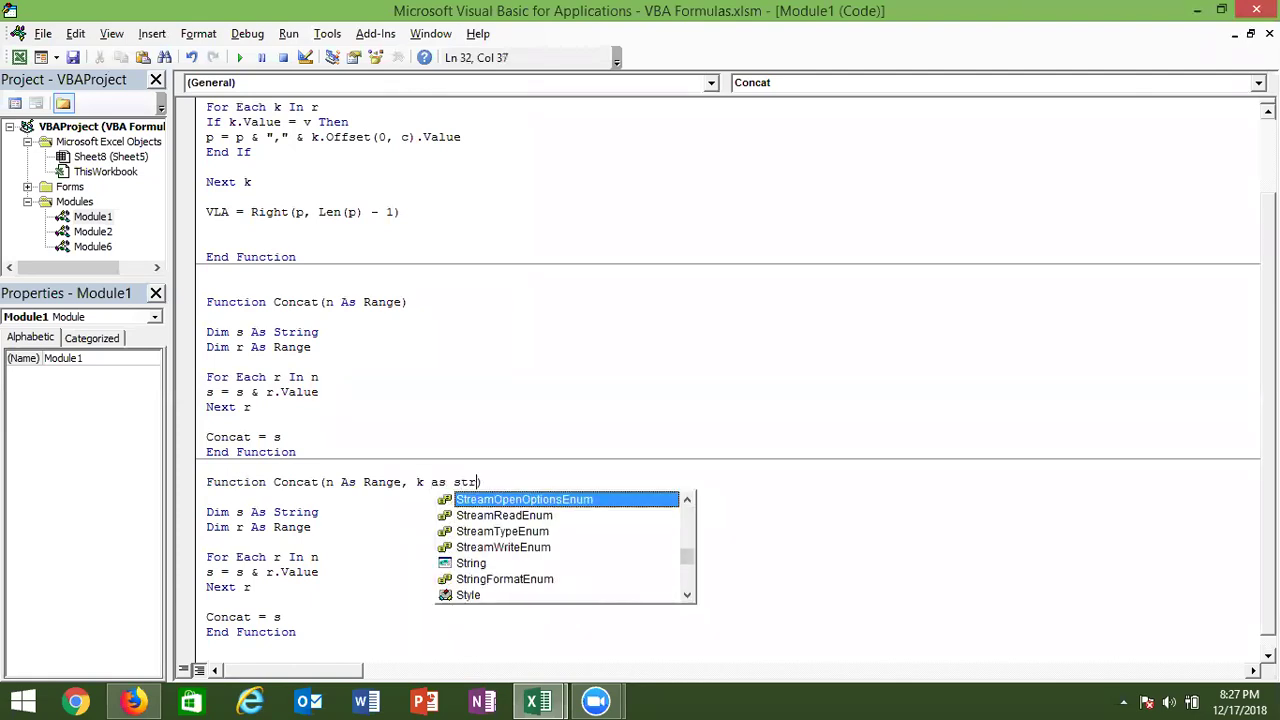
text(i)
key(Tab)
Put the separator before each value so the loop line reads s = s & k & r.Value.
click(352, 571)
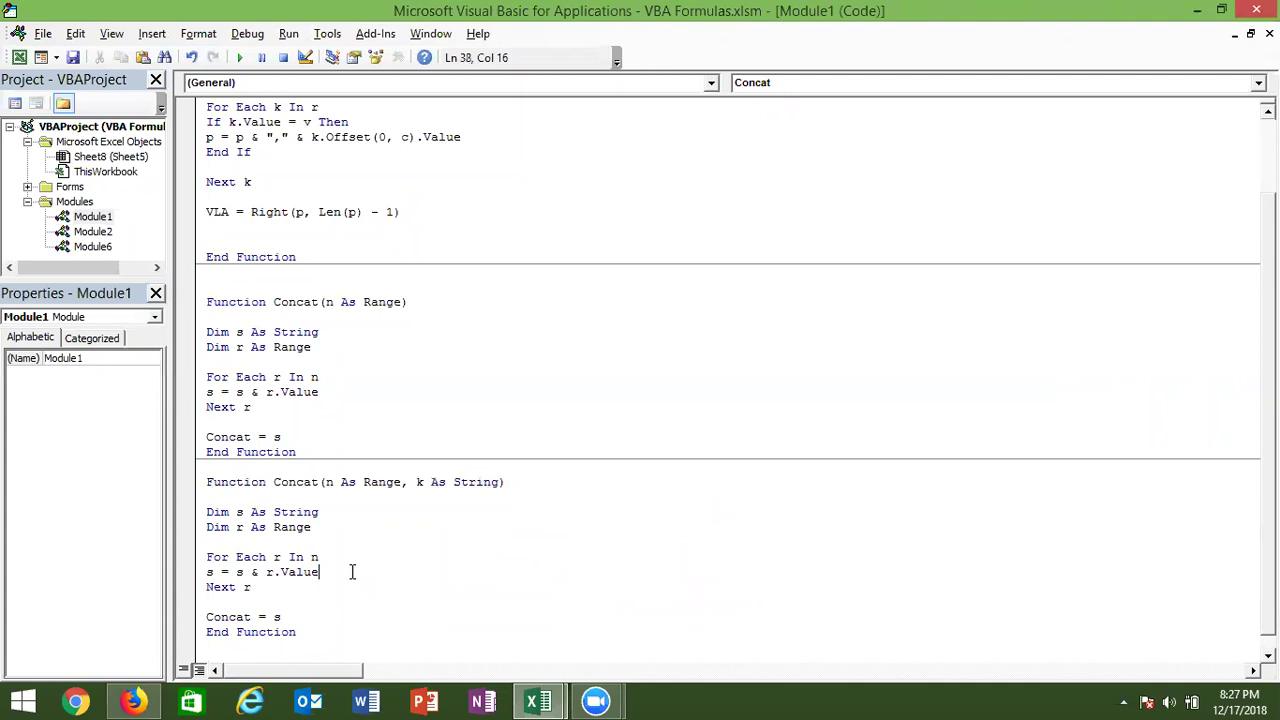
click(265, 571)
text(k &)
click(279, 604)
Rename the copied function and its return line from Concat to textjoin.
double_click(297, 481)
text(text)
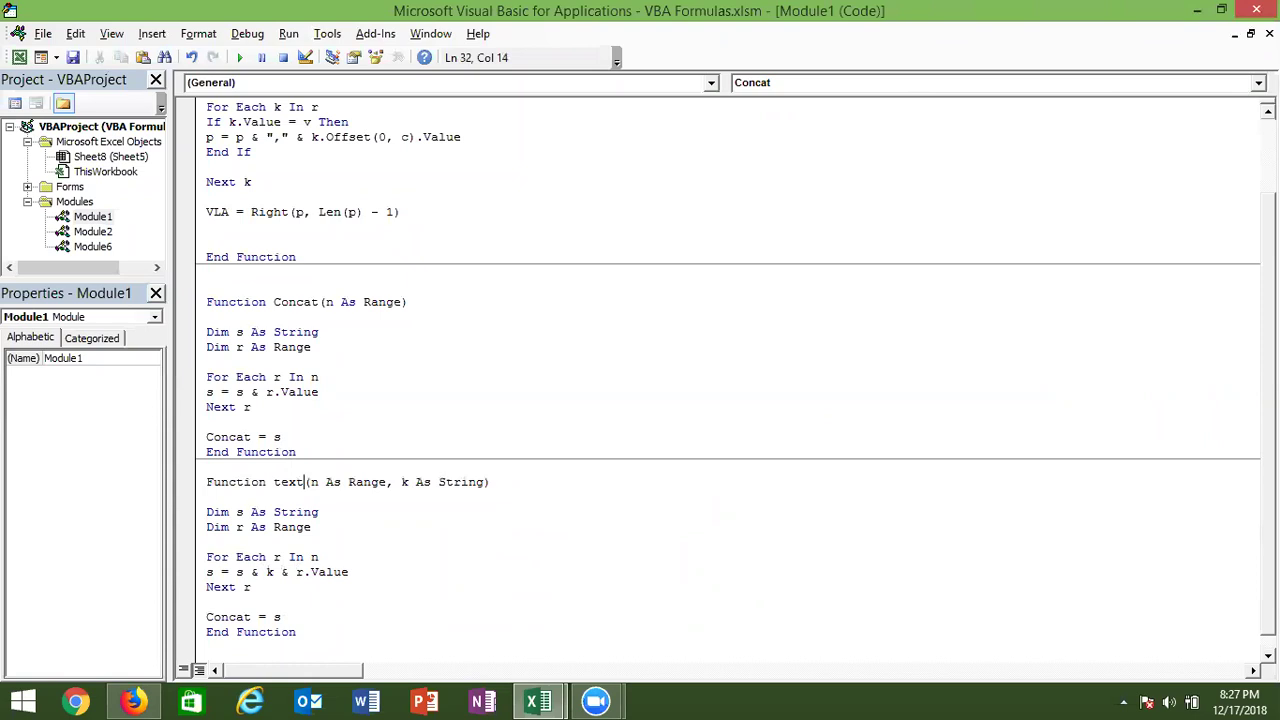
text(join)
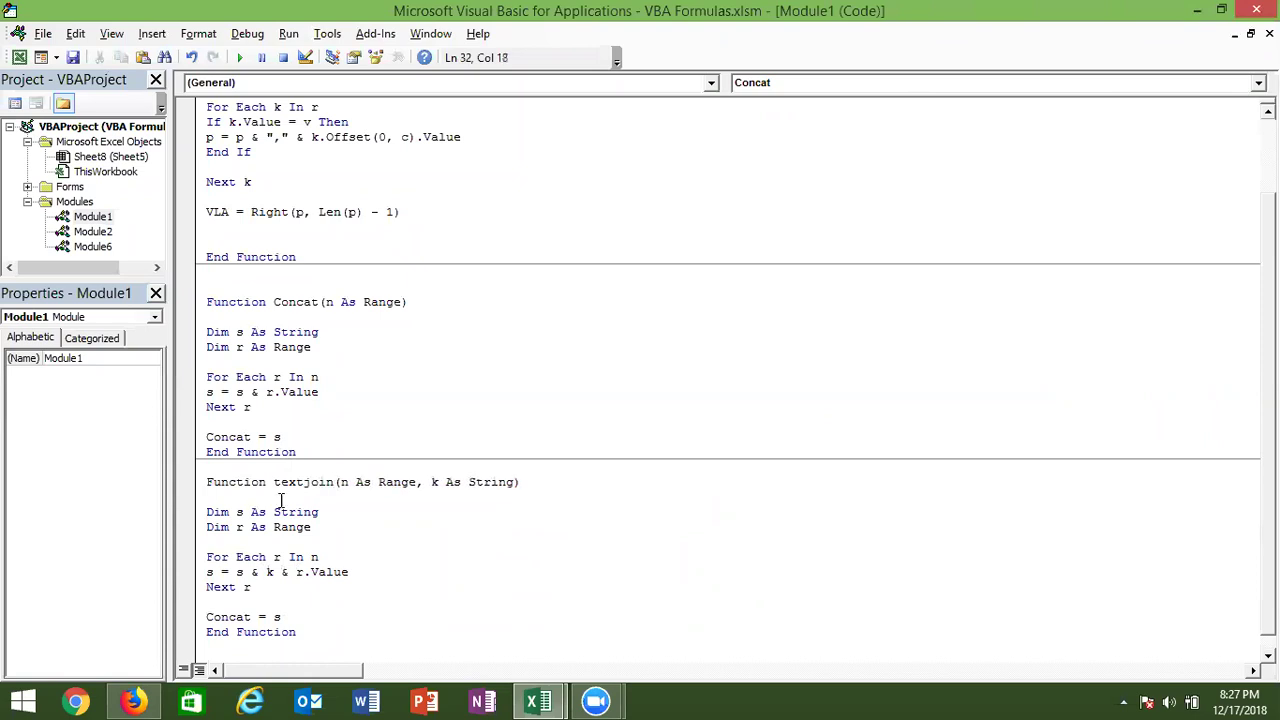
click(271, 594)
double_click(250, 617)
text(test)
key(BackSpace)
key(BackSpace)
text(xt)
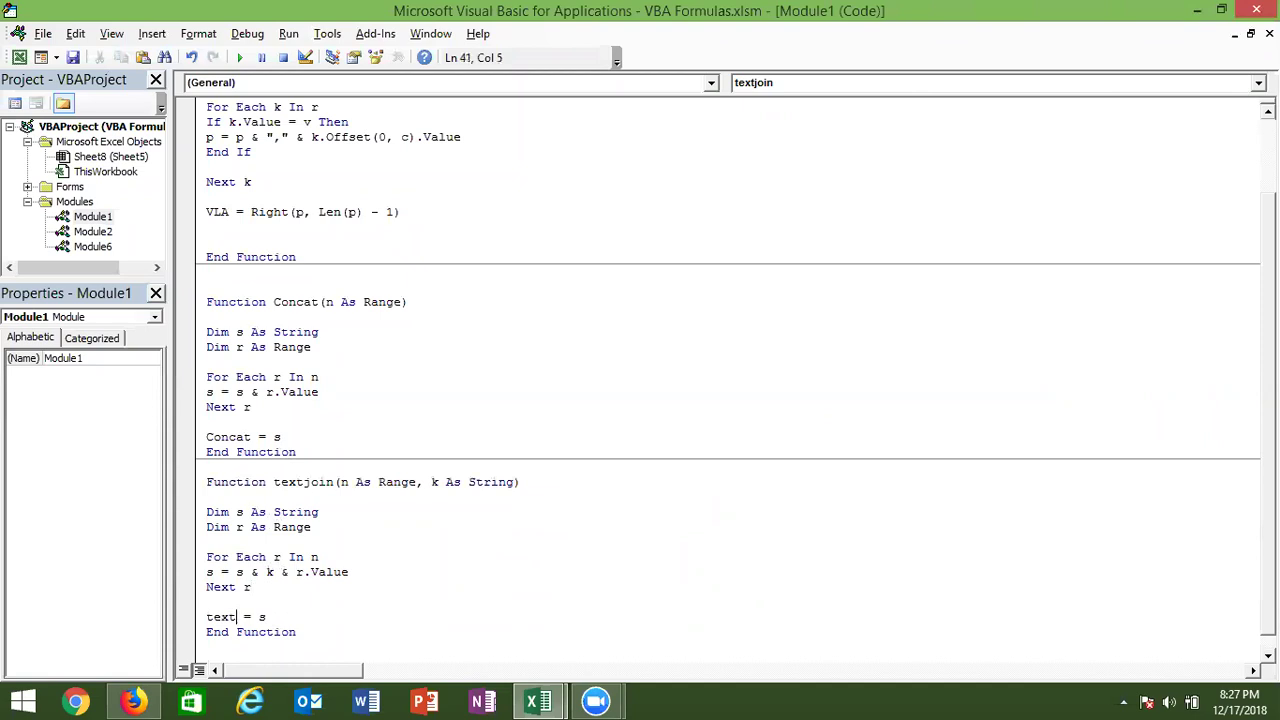
text(join)
click(285, 605)
key(alt+F11)
Enter =textjoin(A2:A12,"-") in cell D8.
text(=)
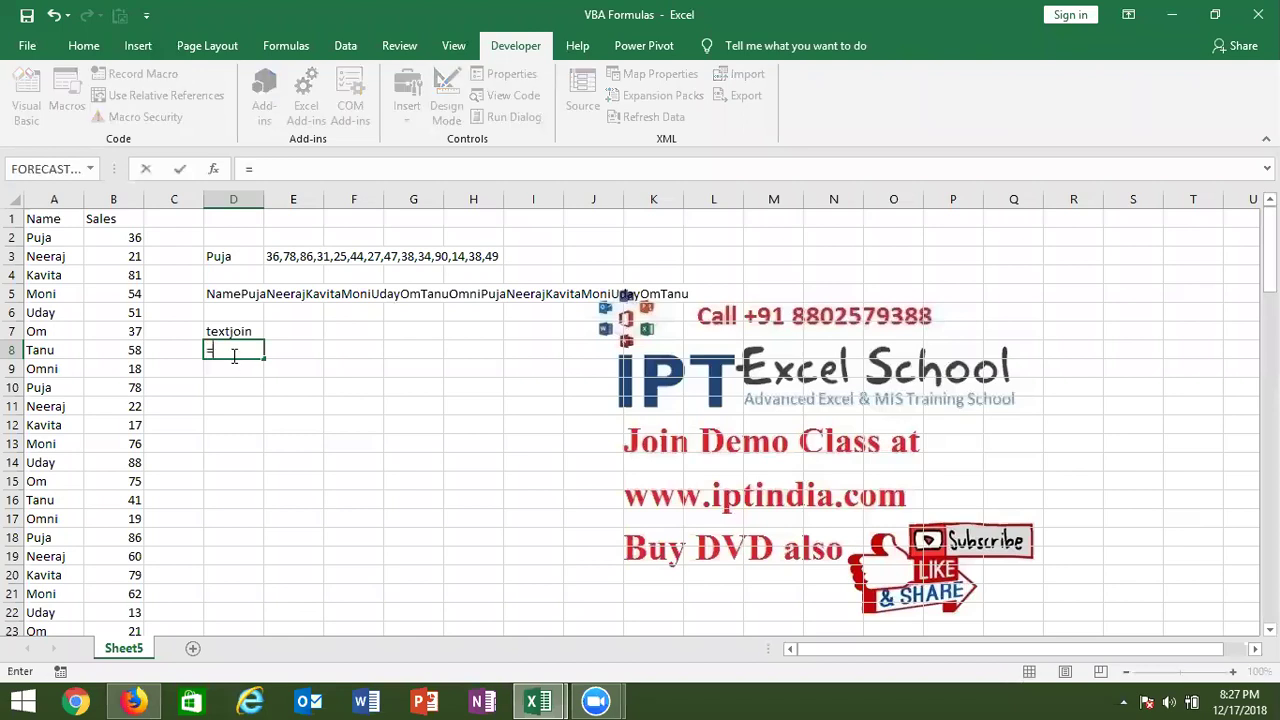
text(te)
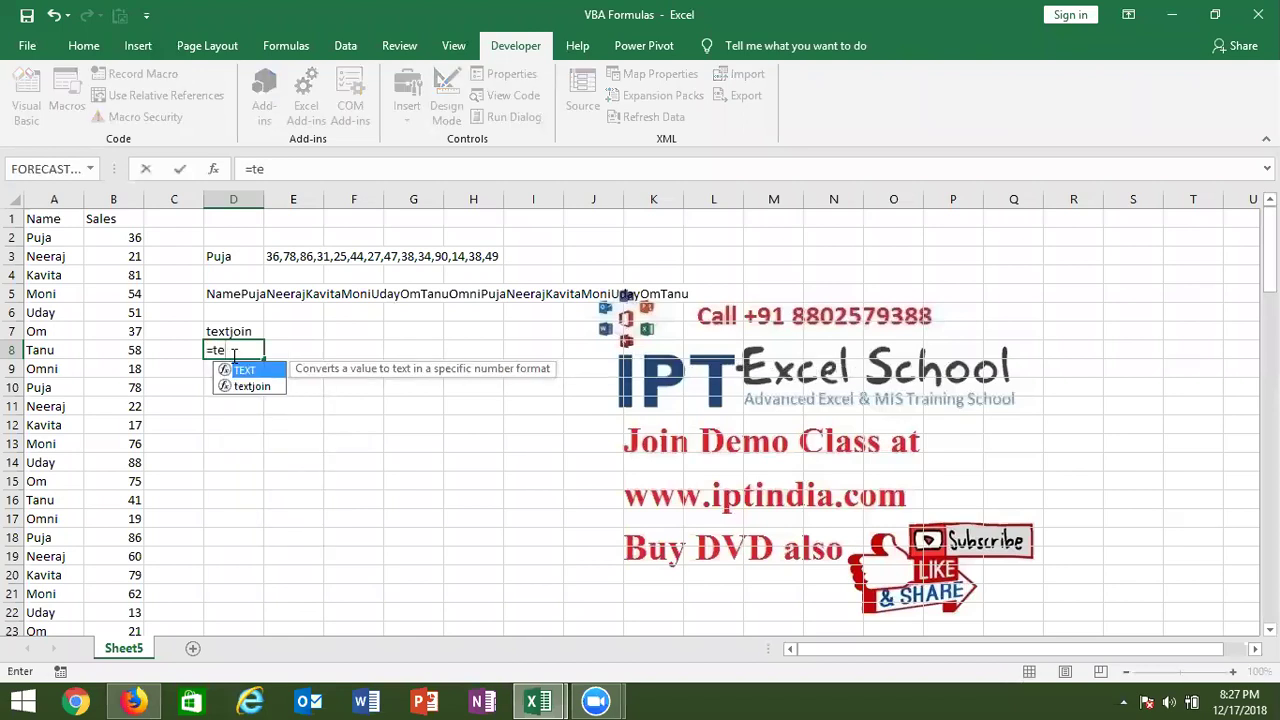
key(Down)
key(Tab)
click(60, 246)
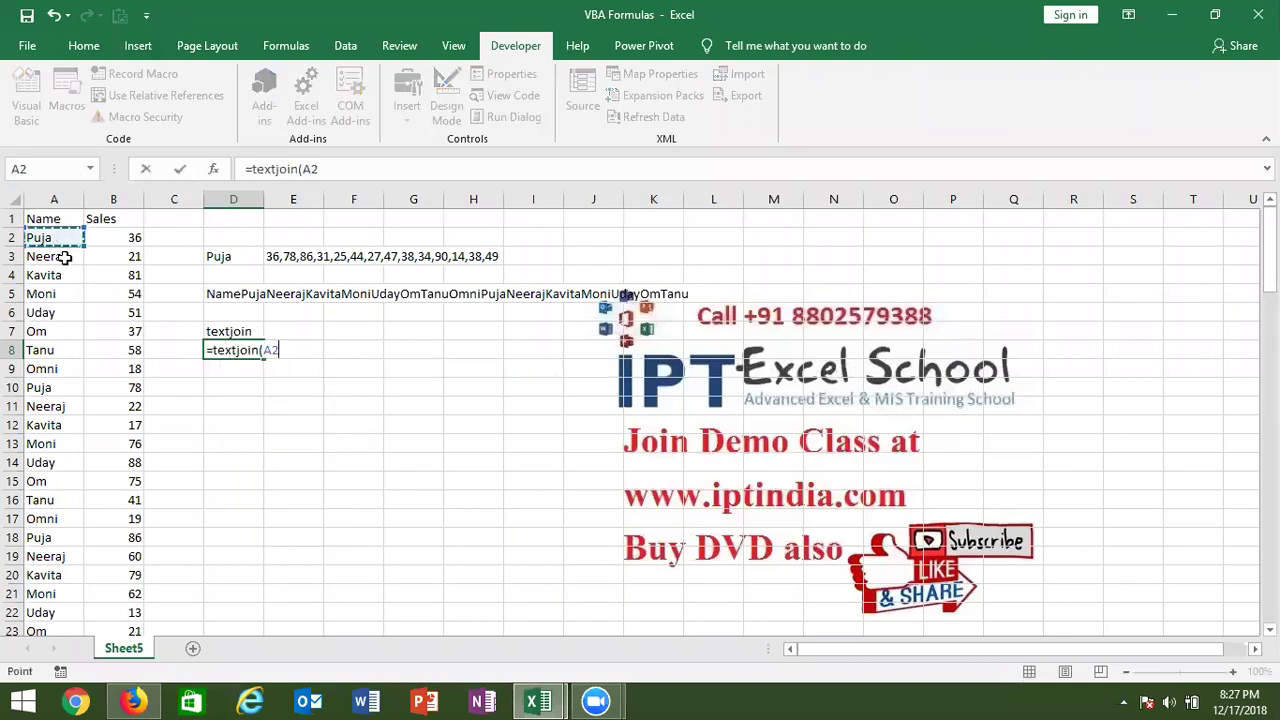
drag(62, 257, 57, 420)
text(,"-)
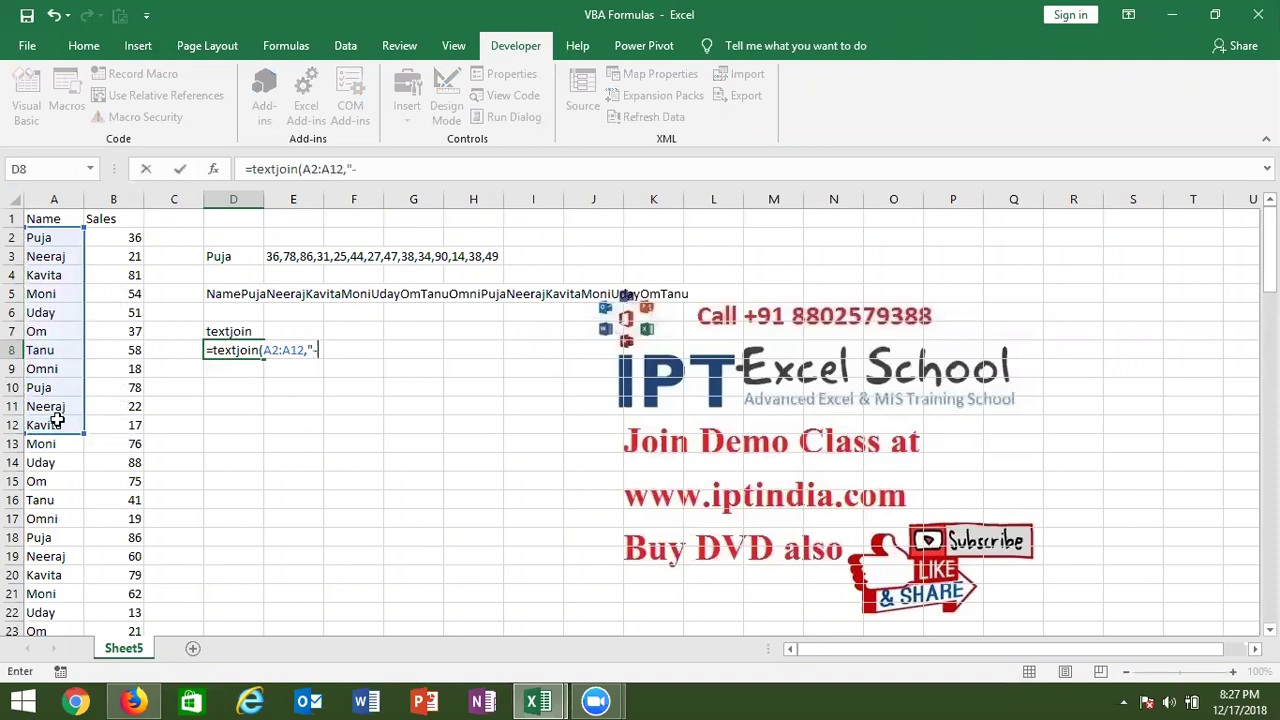
text(")
key(Return)
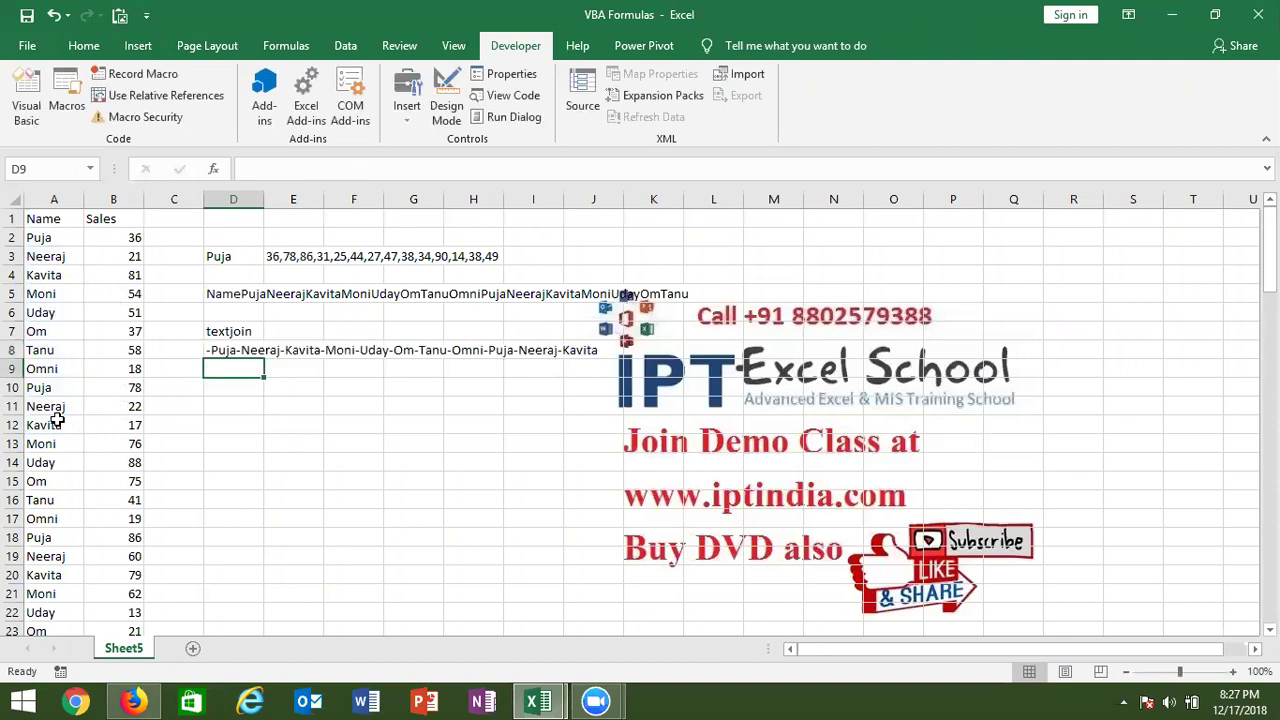
Compare D8's textjoin formula with the VLA formula in E3.
key(Up)
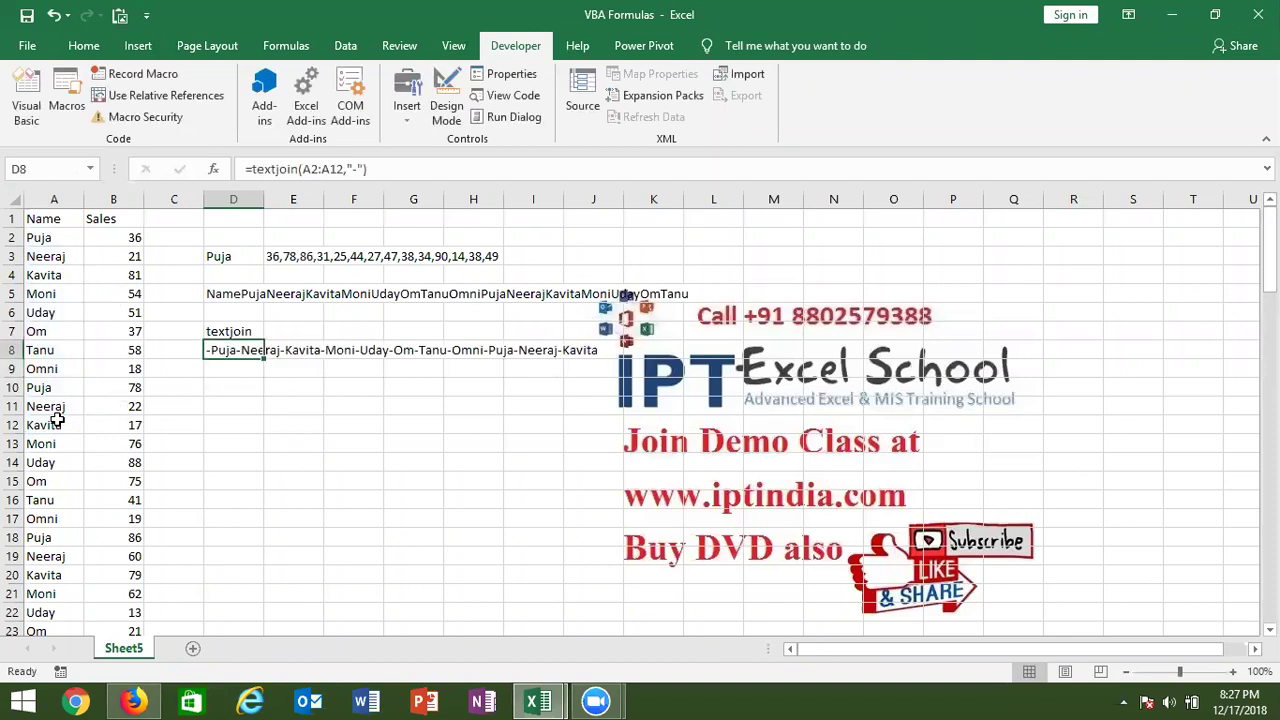
click(291, 258)
click(243, 352)
key(alt+Tab)
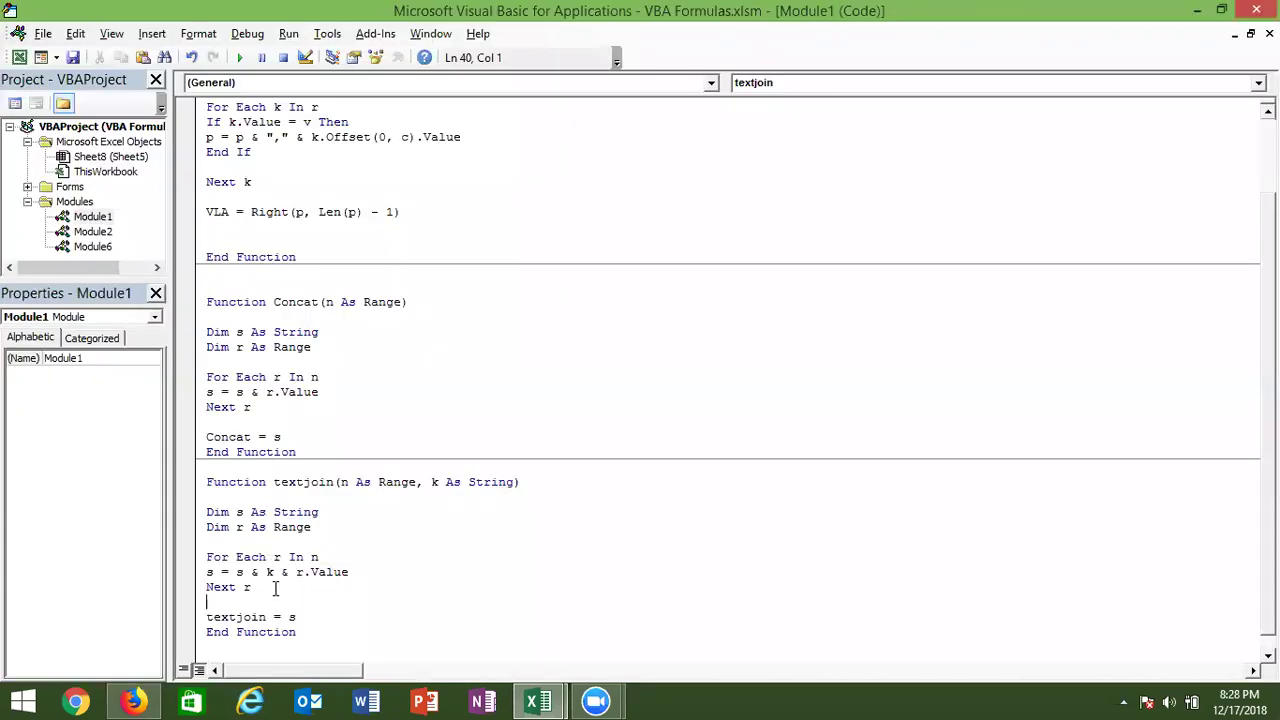
Change textjoin's return line to textjoin = Right(s, Len(s)-1), fixing the missing parenthesis.
click(287, 616)
text(right()
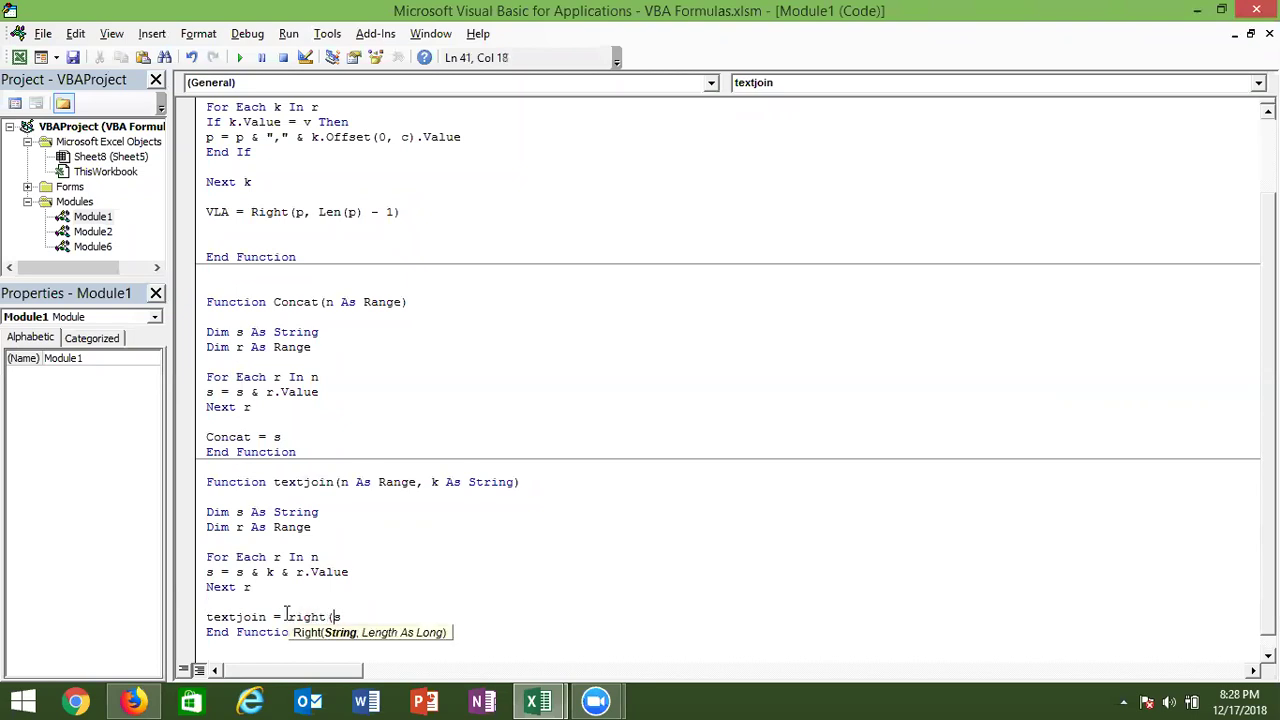
click(372, 614)
text(,")
key(BackSpace)
text(len()
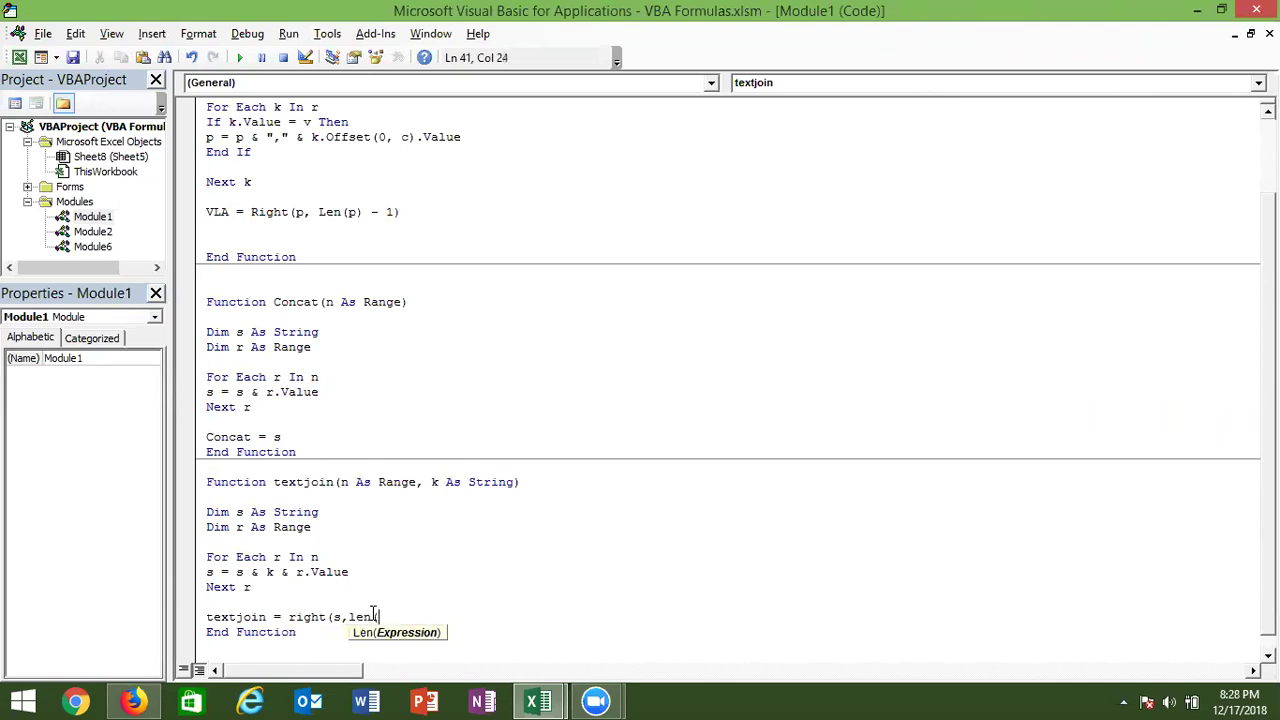
text(s)-1)
key(Return)
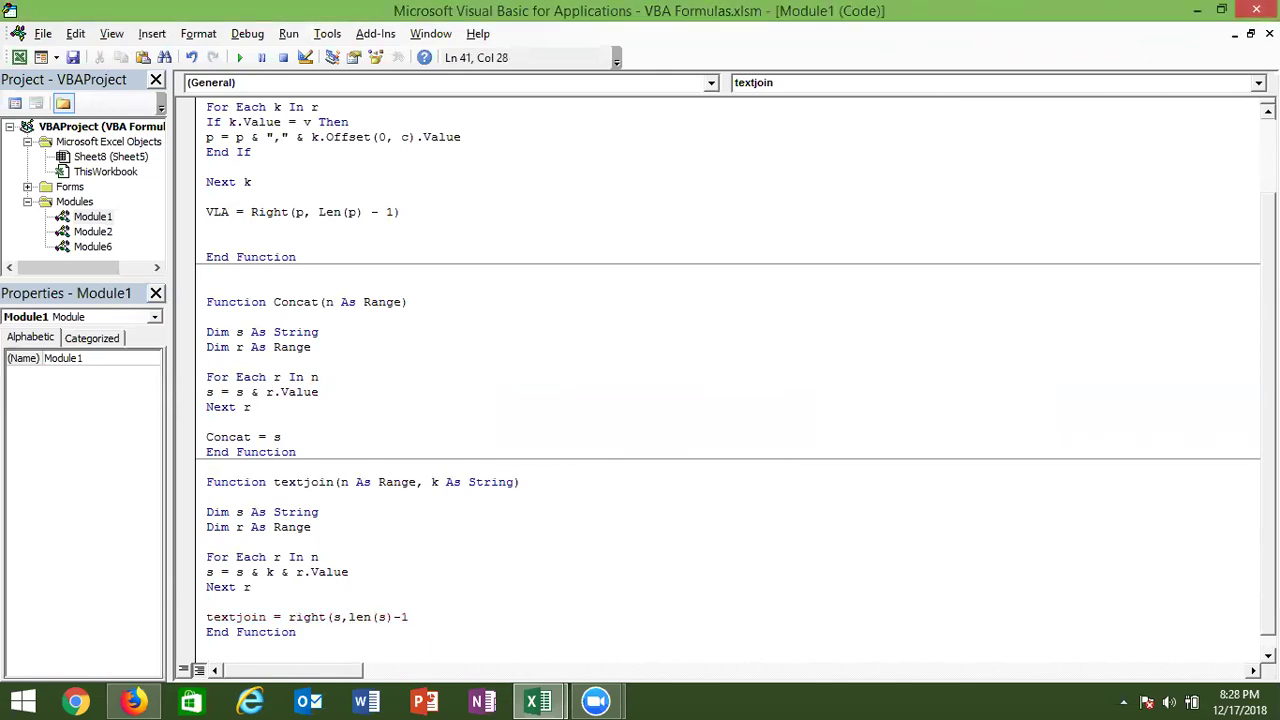
text())
click(345, 655)
Re-enter D8's formula so the names appear without the leading dash.
key(alt+F11)
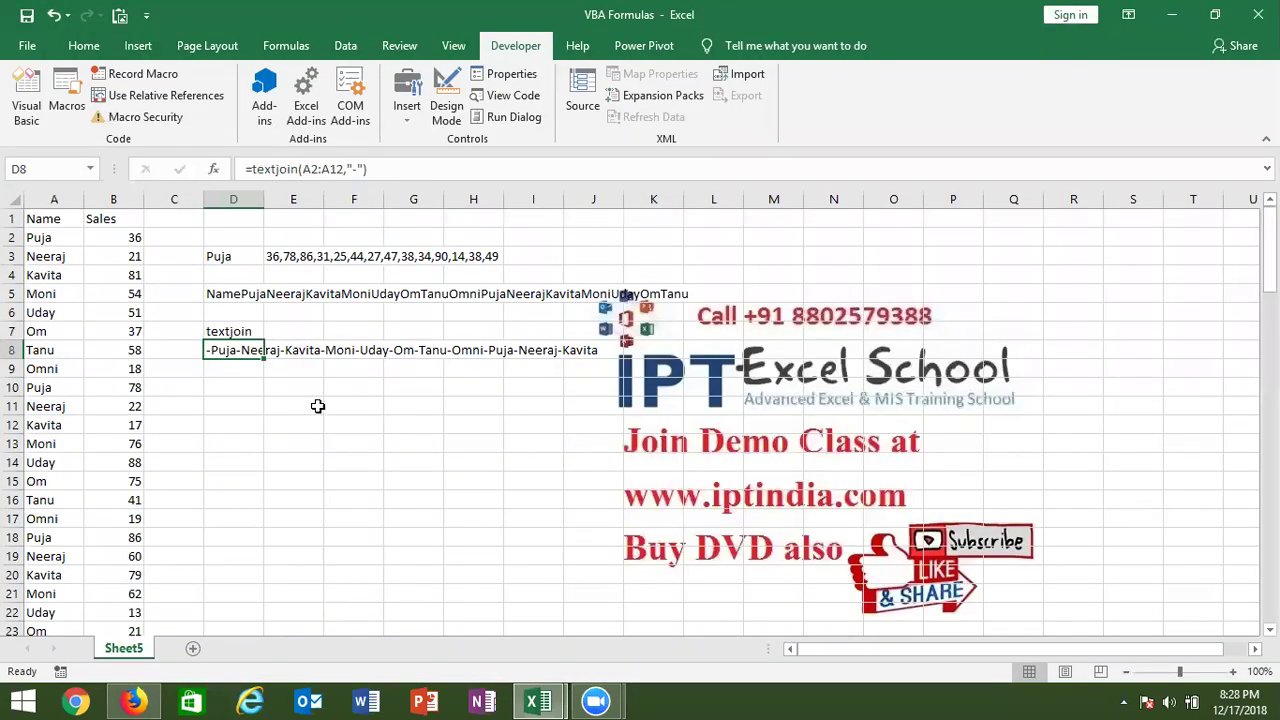
double_click(237, 350)
key(Return)
key(Down)
key(Down)
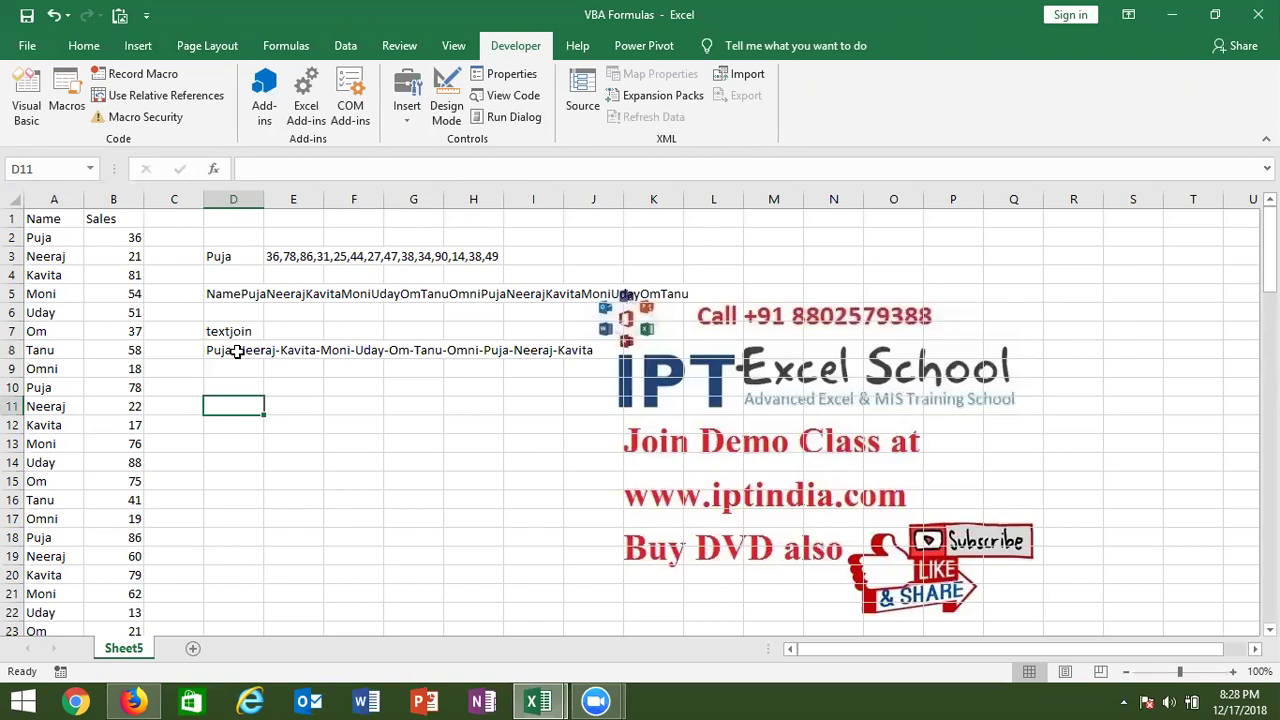
Copy all of Module1's code and paste it into the sheet starting at O1.
key(alt+Tab)
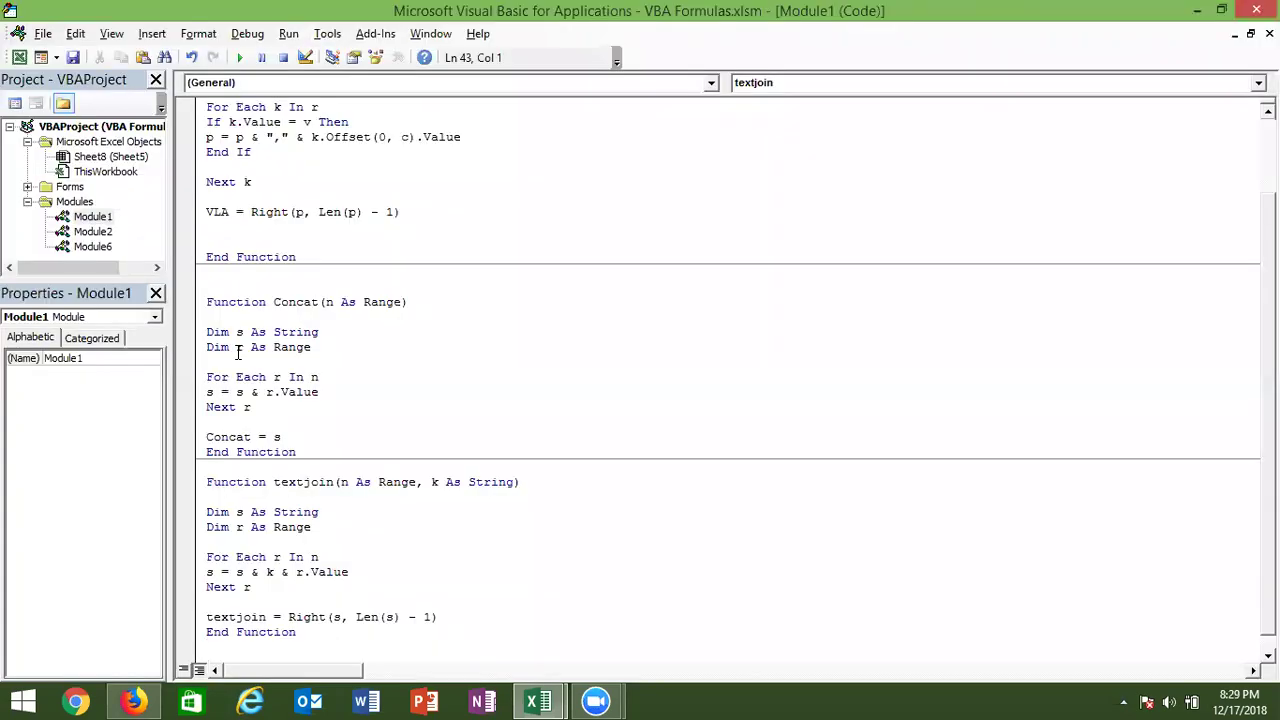
key(ctrl+a)
key(alt+Tab)
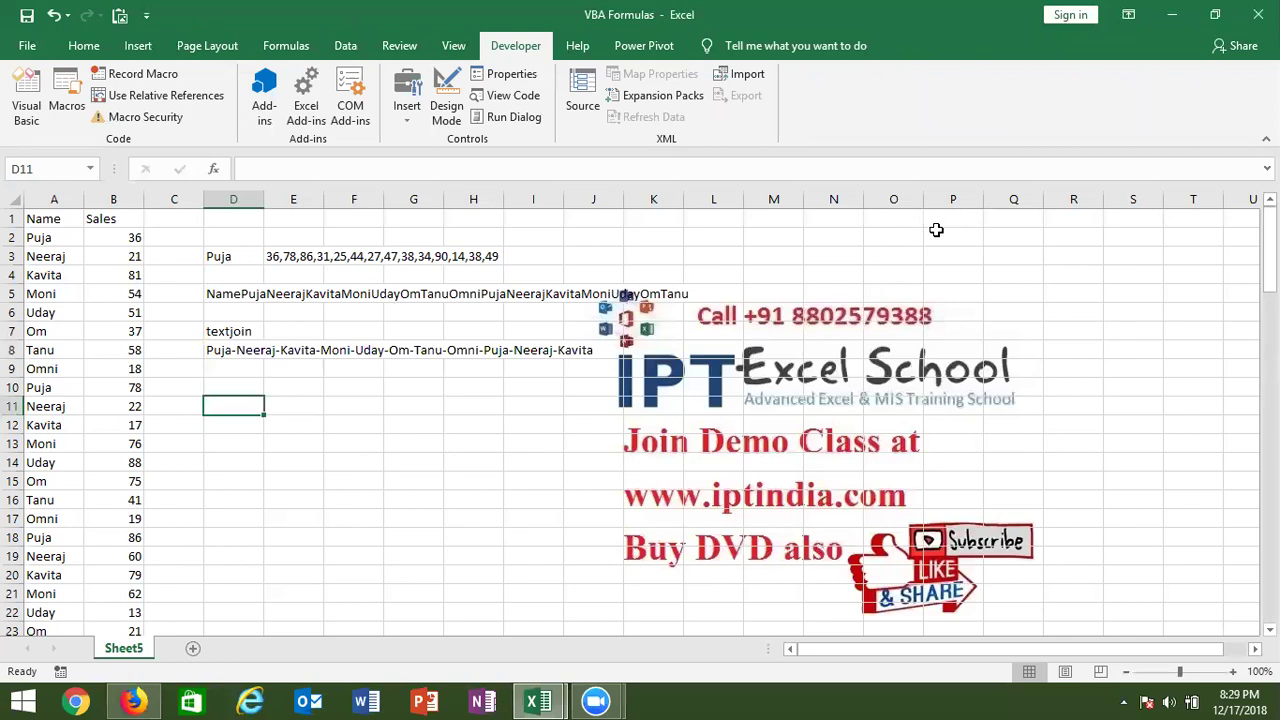
click(899, 228)
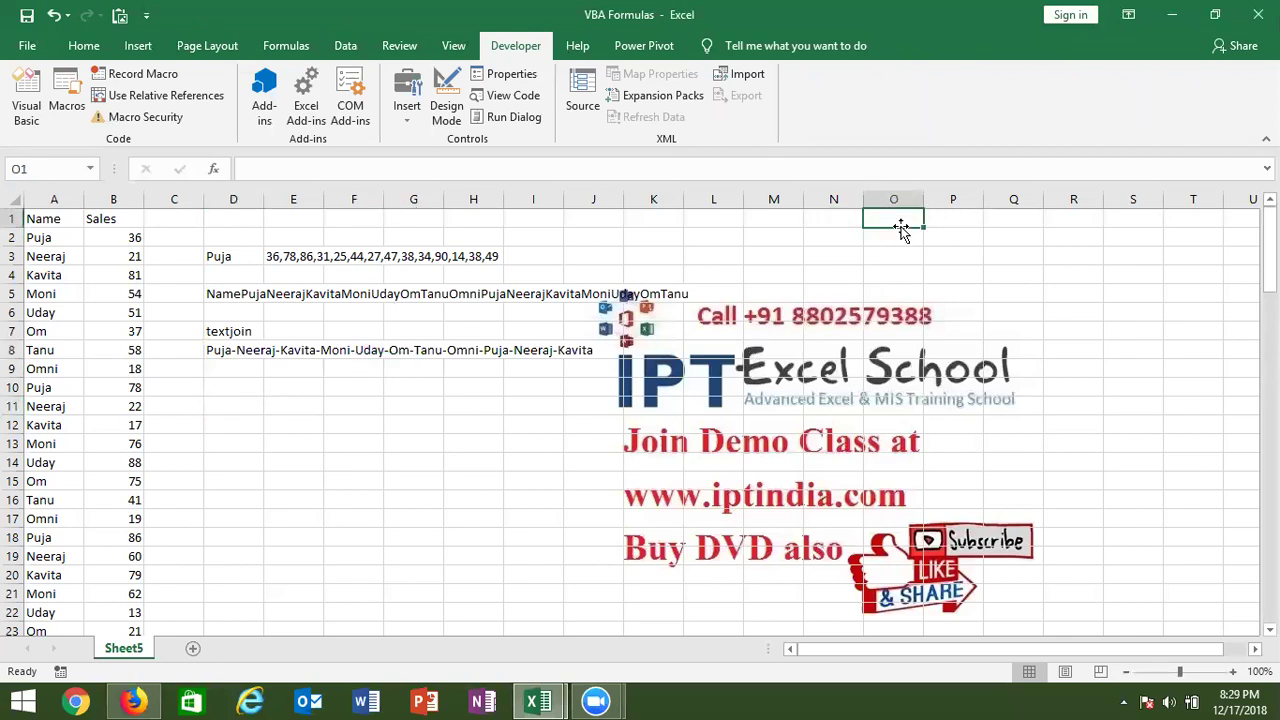
key(ctrl+v)
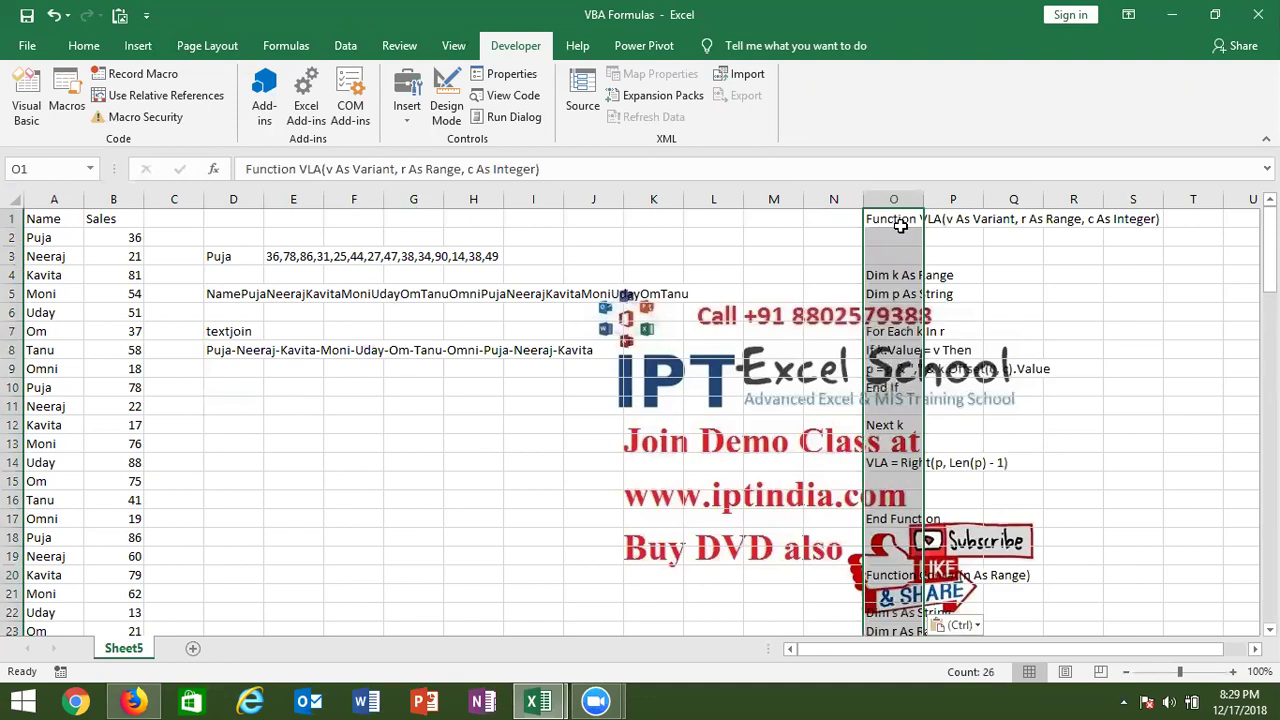
Review Module1's finished code from the top, then close the VBA editor.
key(Escape)
key(alt+F11)
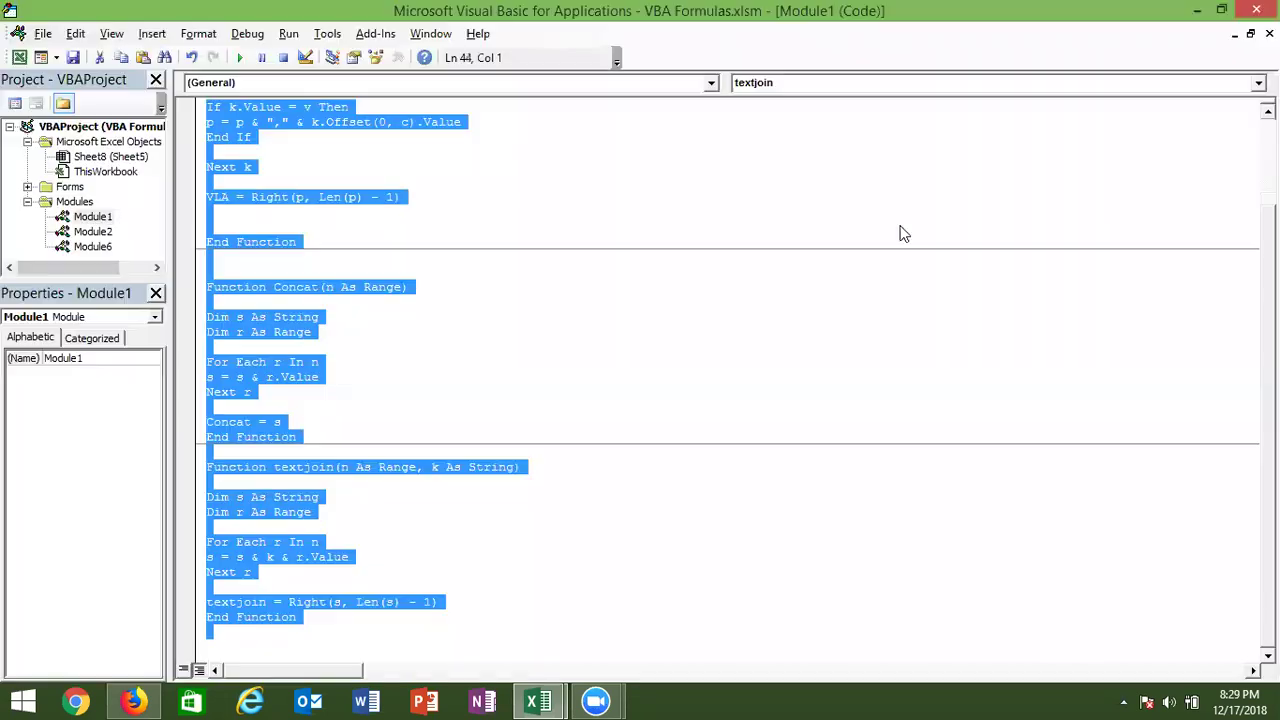
key(ctrl+Home)
key(Down)
key(Down)
key(Down)
key(Down)
key(Down)
key(Down)
key(Down)
key(Down)
key(Down)
key(Down)
key(Down)
key(Down)
key(Down)
key(Down)
key(Down)
key(Down)
key(Down)
key(Down)
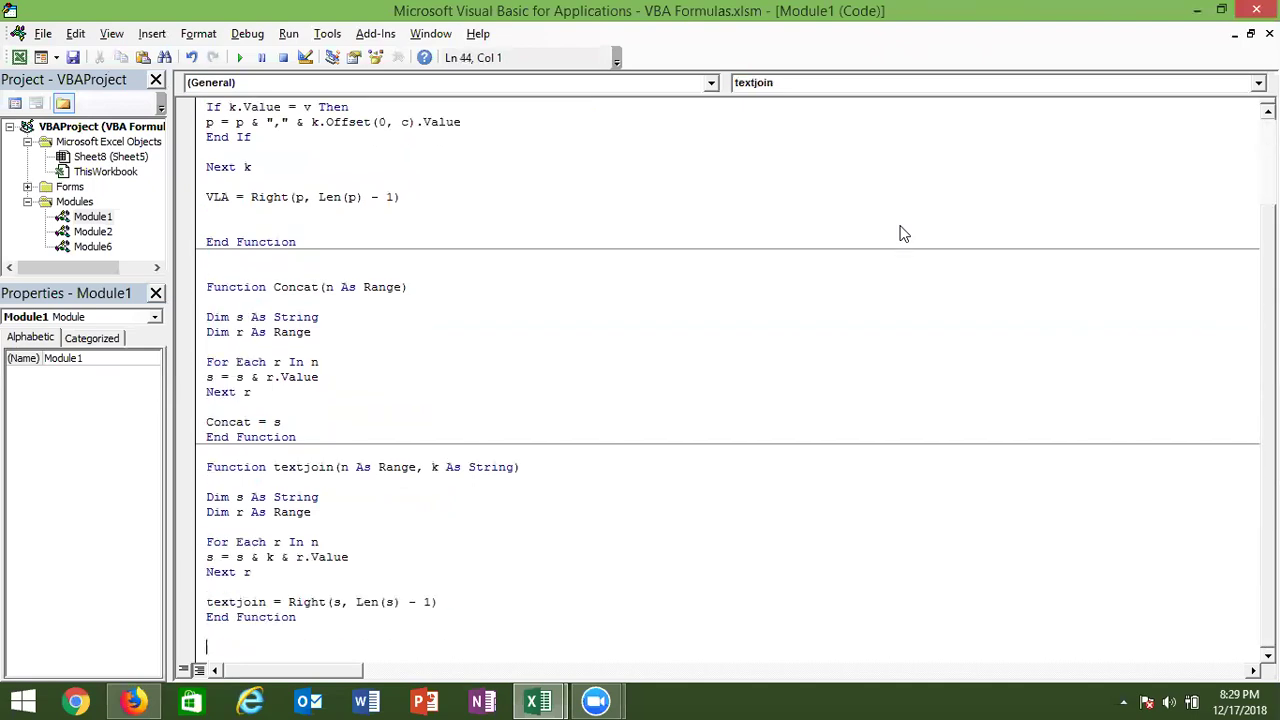
key(Up)
key(Up)
key(Up)
key(Up)
key(Up)
key(Up)
key(Up)
key(Up)
key(Up)
key(Up)
key(Up)
key(Up)
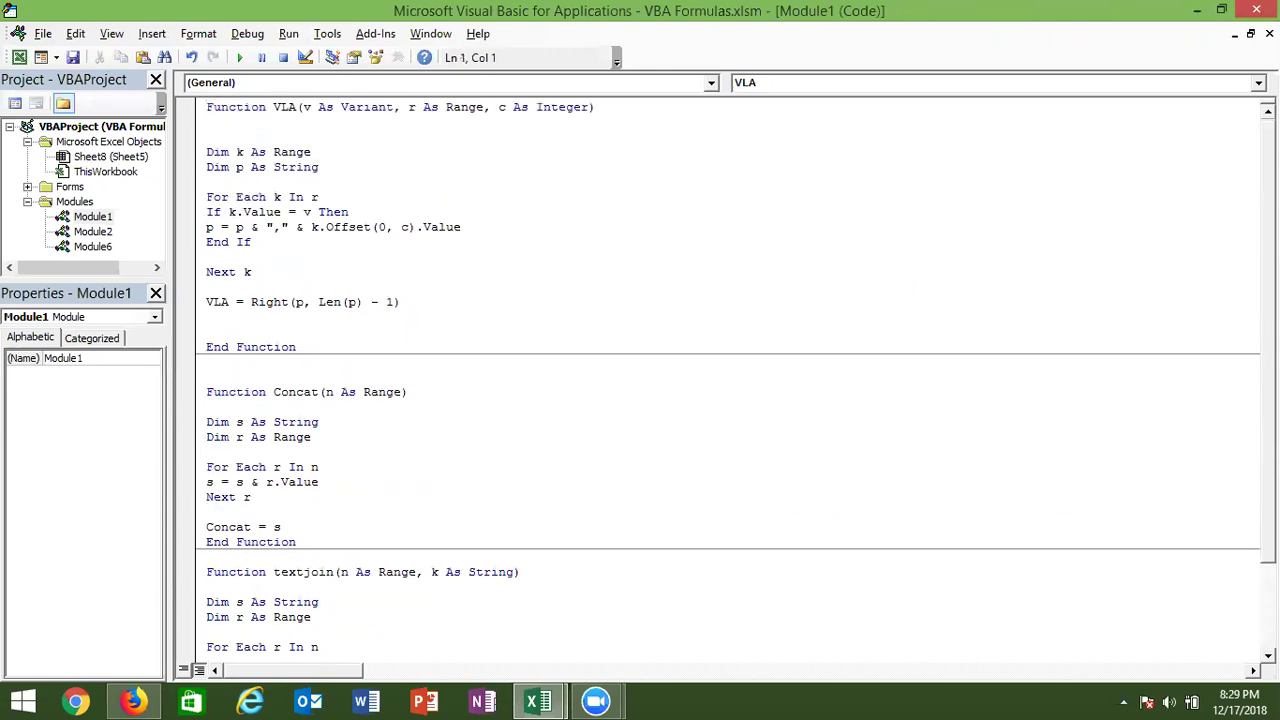
click(1256, 10)
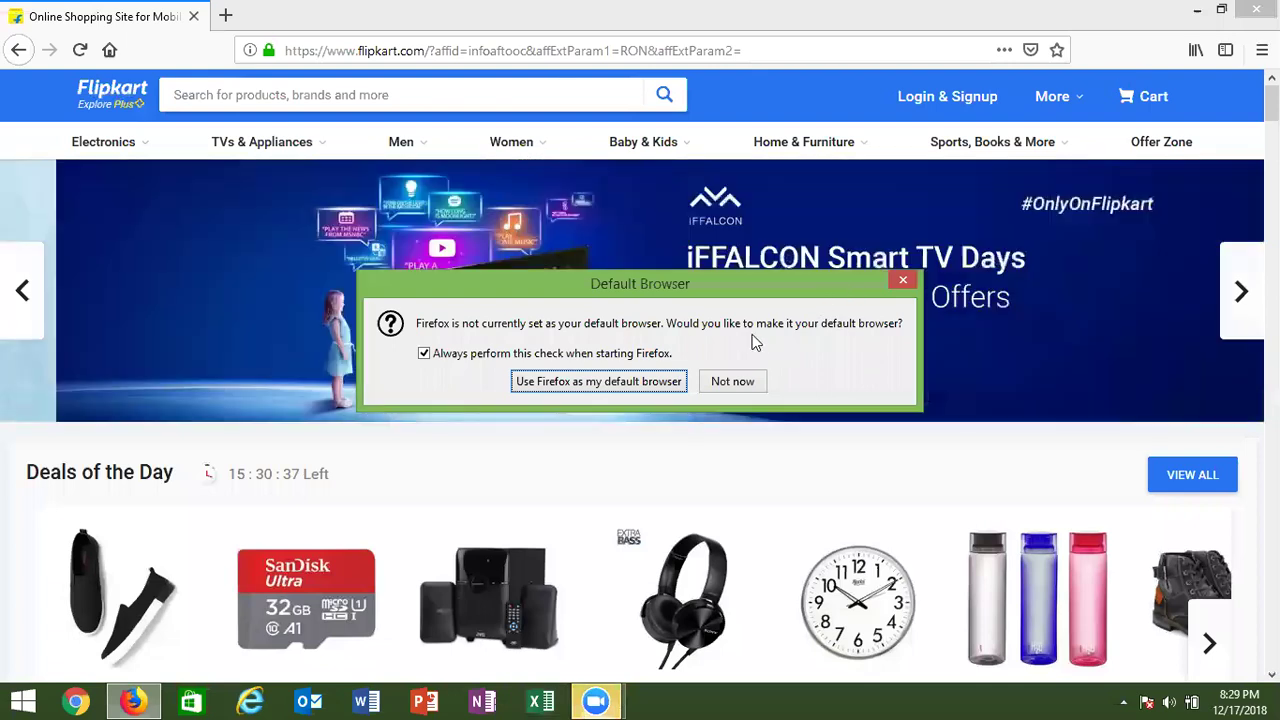
Choose Not now on Firefox's default-browser prompt.
click(732, 386)
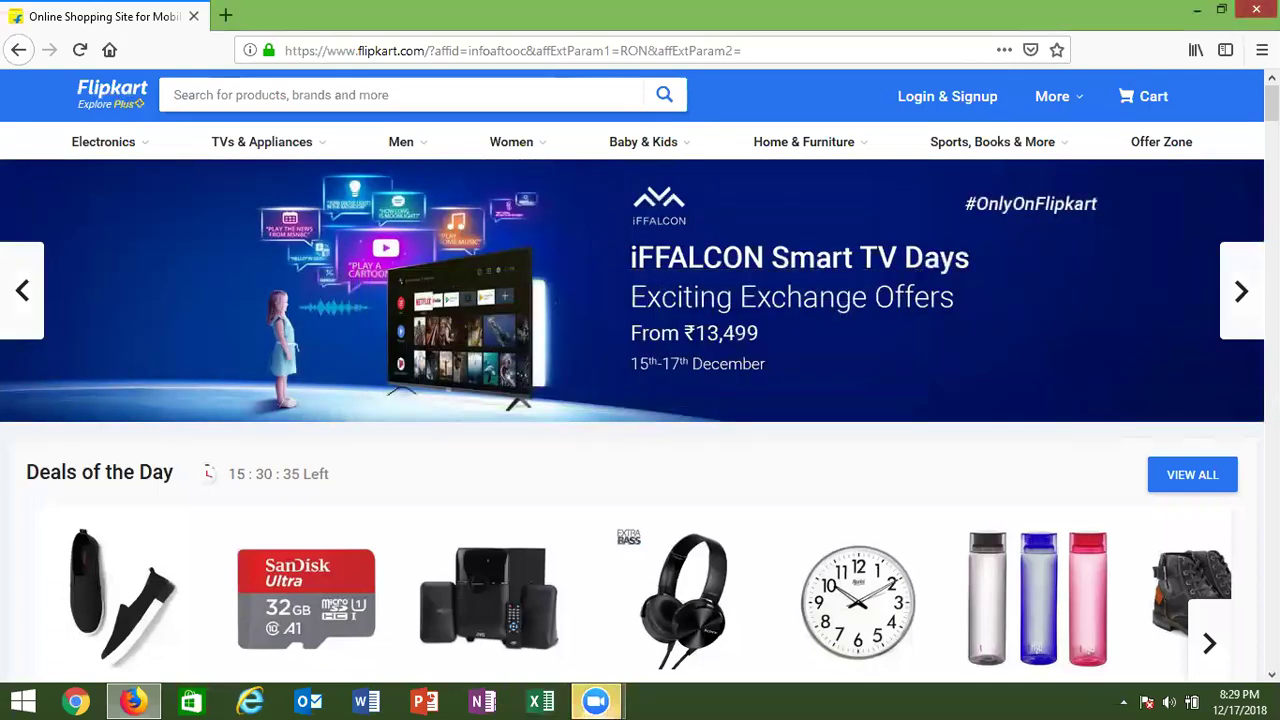